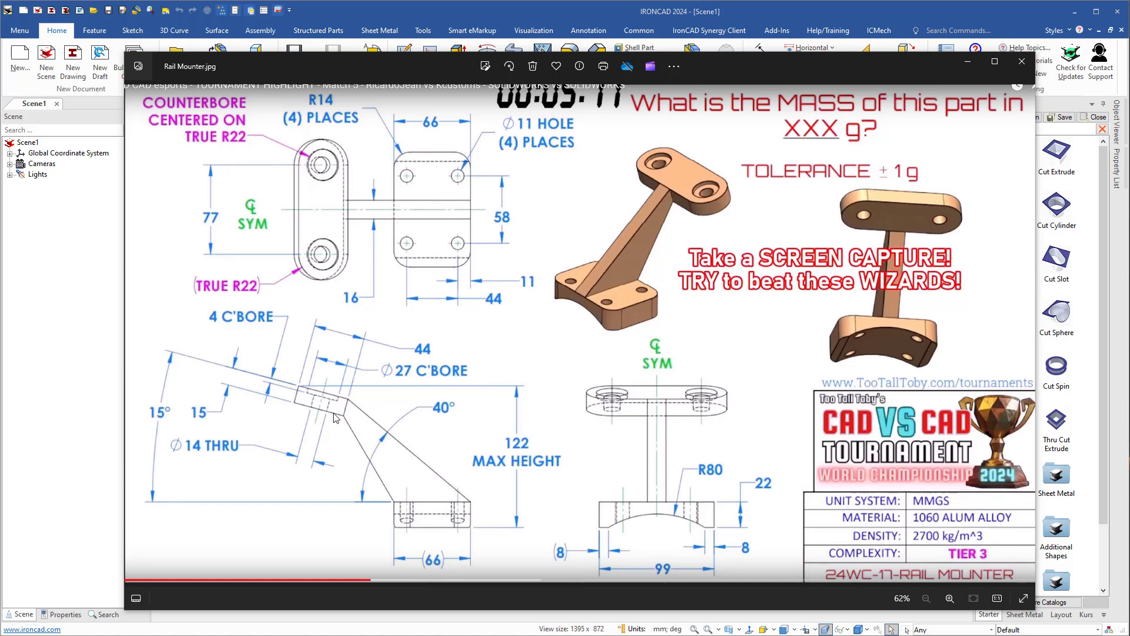
- Move the reference drawing out of the way and place an Extrude block in the scene with a width of 99 mm
{"action": "left_click_drag", "start_coordinate": [362, 63], "coordinate": [1129, 112]}
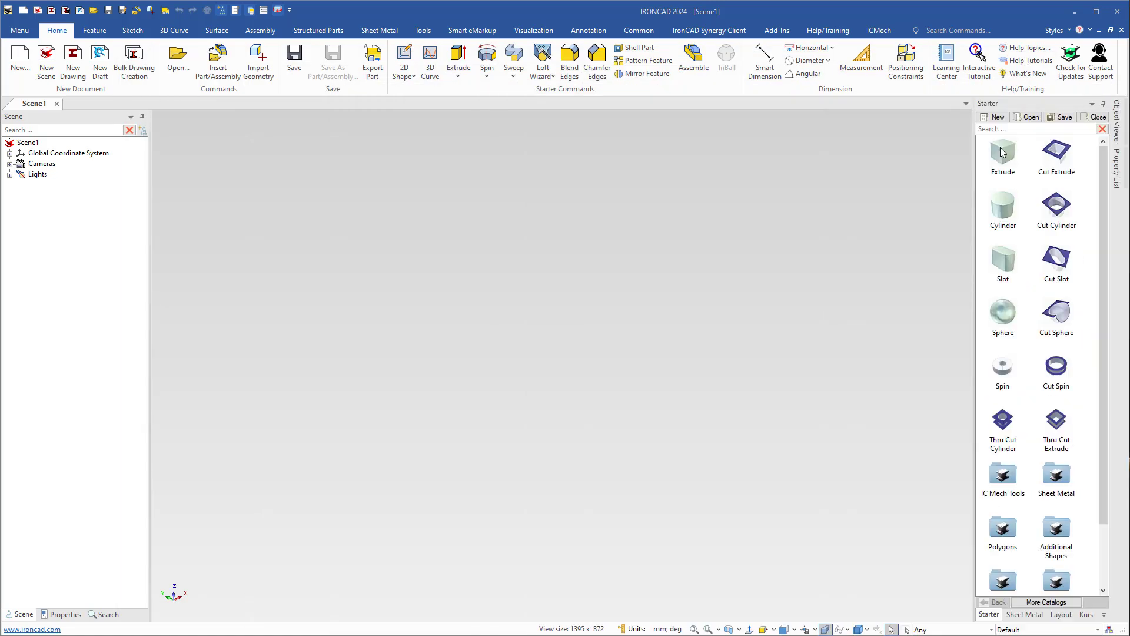
{"action": "left_click_drag", "start_coordinate": [1002, 152], "coordinate": [545, 391]}
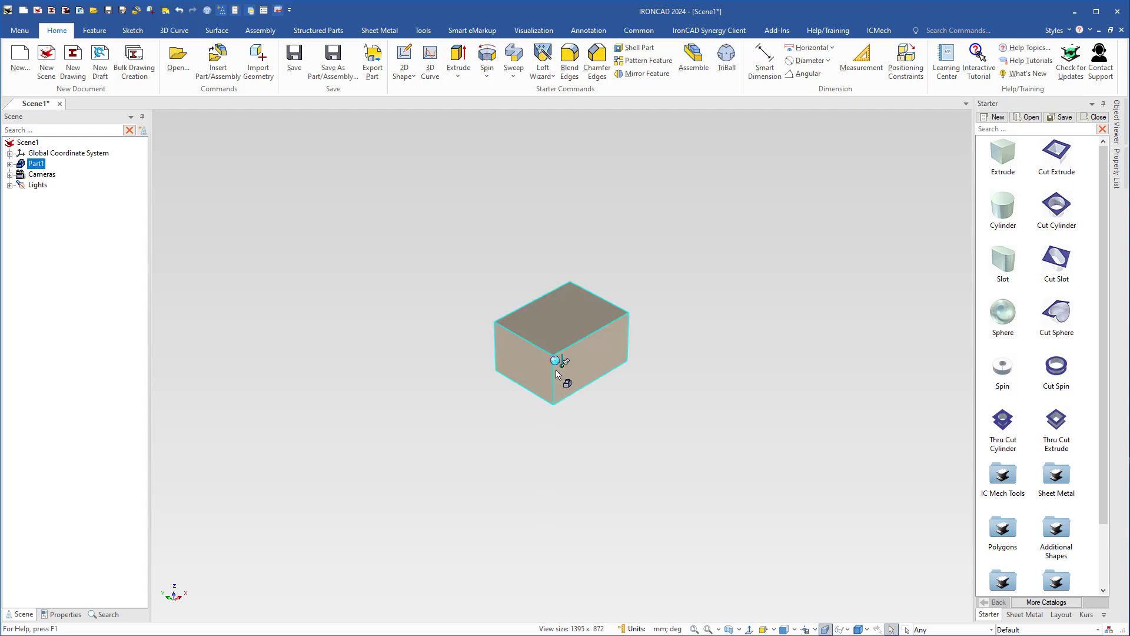
{"action": "left_click", "coordinate": [611, 368]}
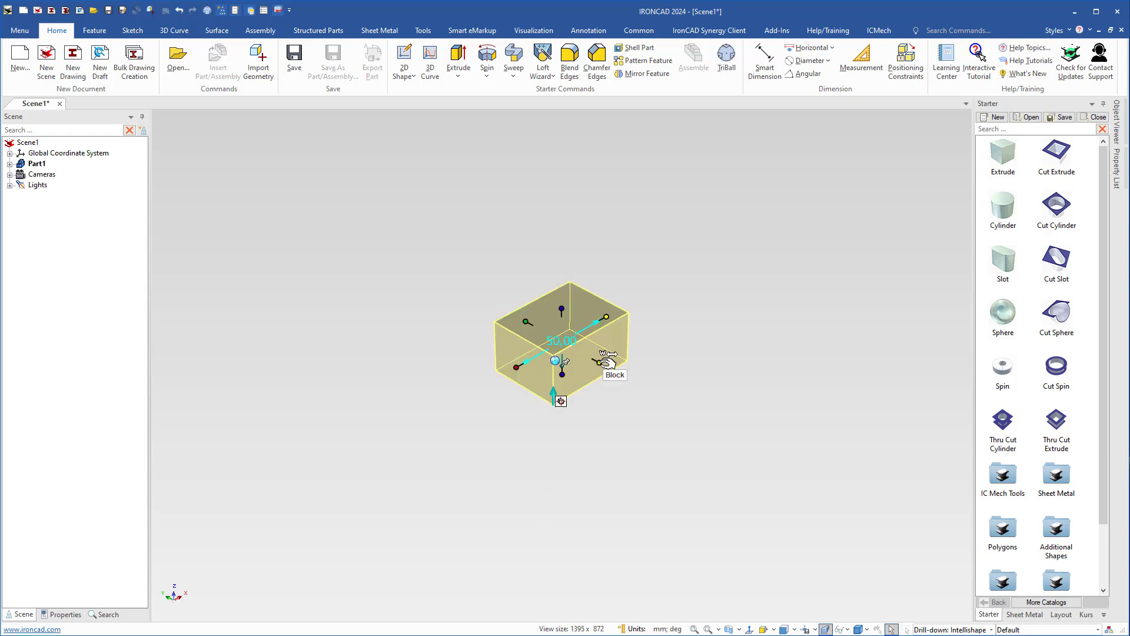
{"action": "left_click_drag", "start_coordinate": [600, 361], "coordinate": [621, 377]}
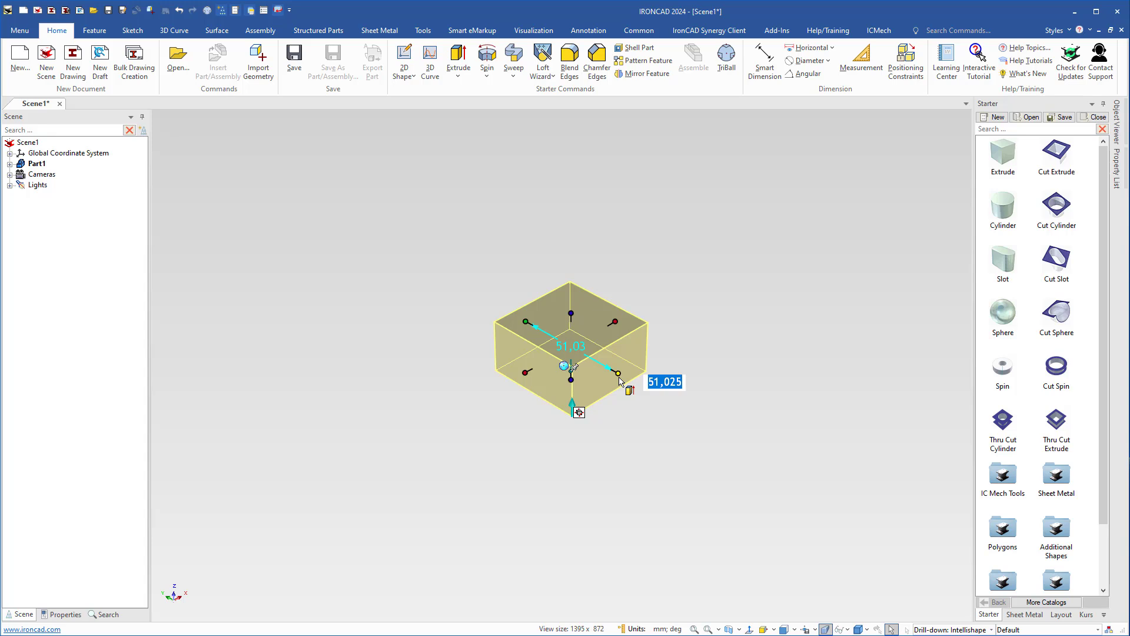
{"action": "type", "text": "99"}
{"action": "key", "text": "Return"}
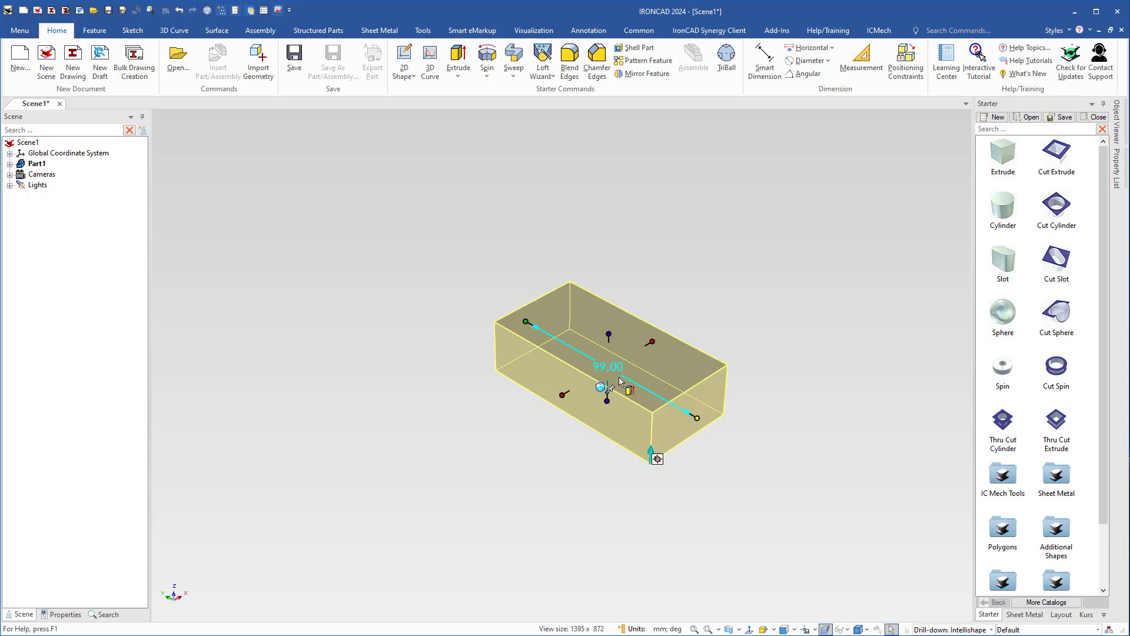
- Set the block's length to 66 mm and its height to 22 mm
{"action": "left_click", "coordinate": [562, 393]}
{"action": "type", "text": "66"}
{"action": "key", "text": "Return"}
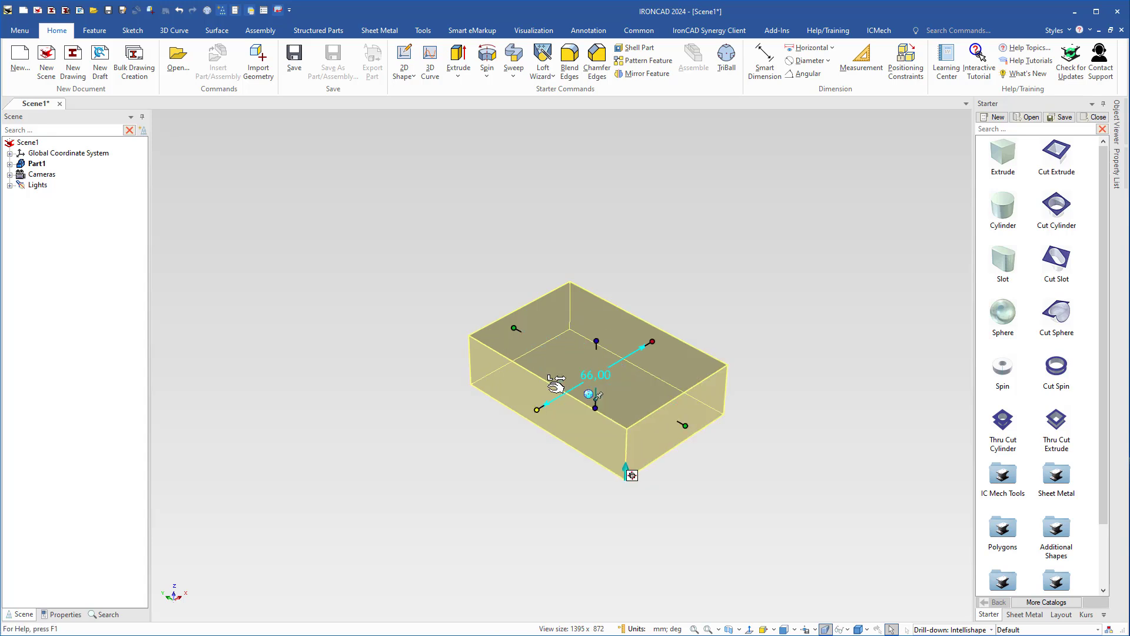
{"action": "left_click", "coordinate": [596, 341]}
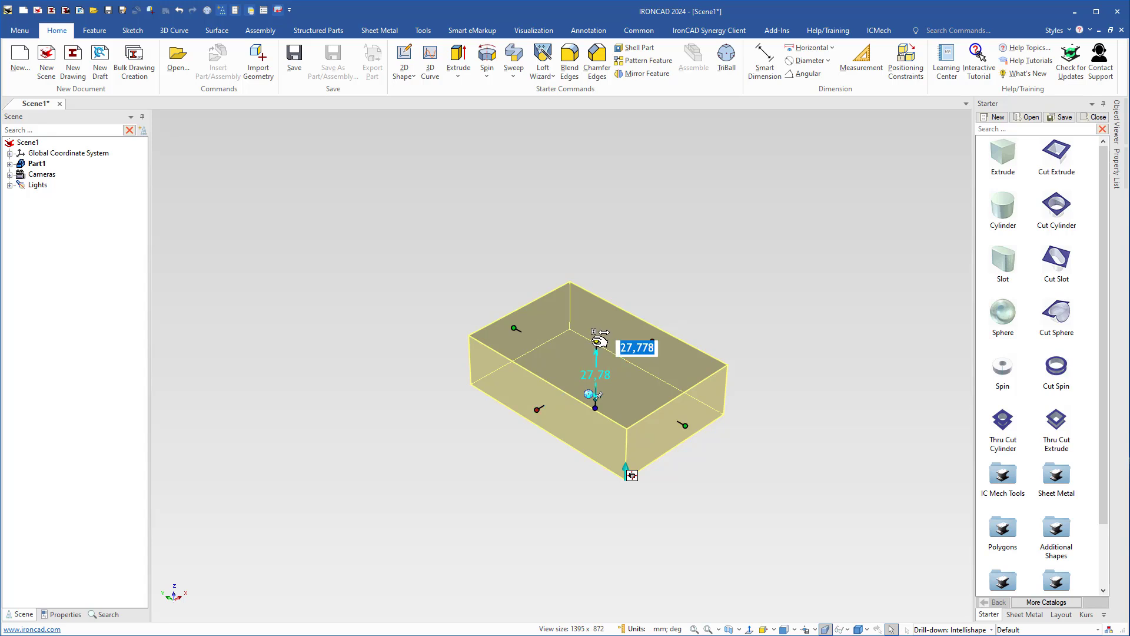
{"action": "type", "text": "22"}
{"action": "key", "text": "Return"}
{"action": "left_click", "coordinate": [692, 503]}
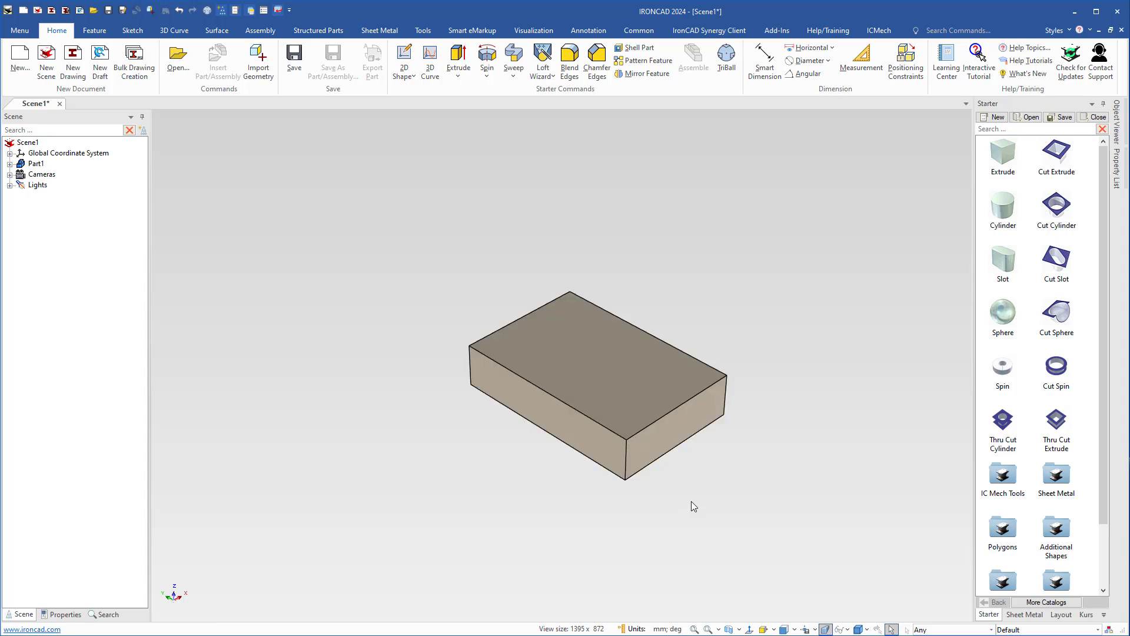
- Place a Cut Extrude at the midpoint of the lower edge of the block's 99 mm side face and open its cross-section
{"action": "middle_click_drag", "start_coordinate": [692, 503], "coordinate": [492, 388]}
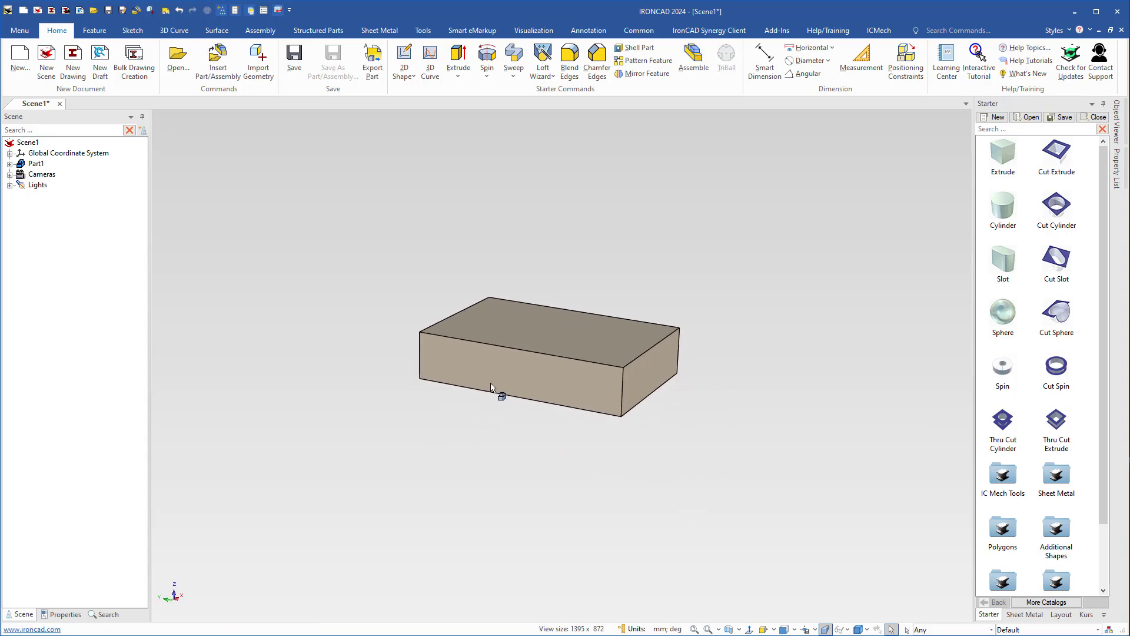
{"action": "scroll", "coordinate": [490, 384], "scroll_direction": "up", "scroll_amount": 3}
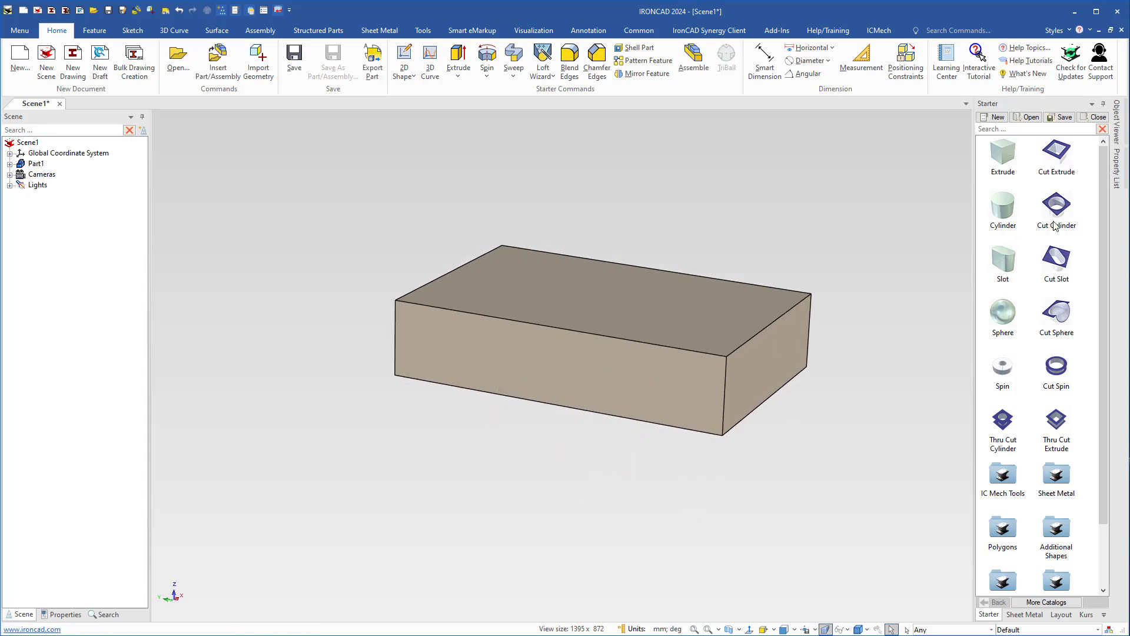
{"action": "left_click_drag", "start_coordinate": [1061, 156], "coordinate": [553, 406]}
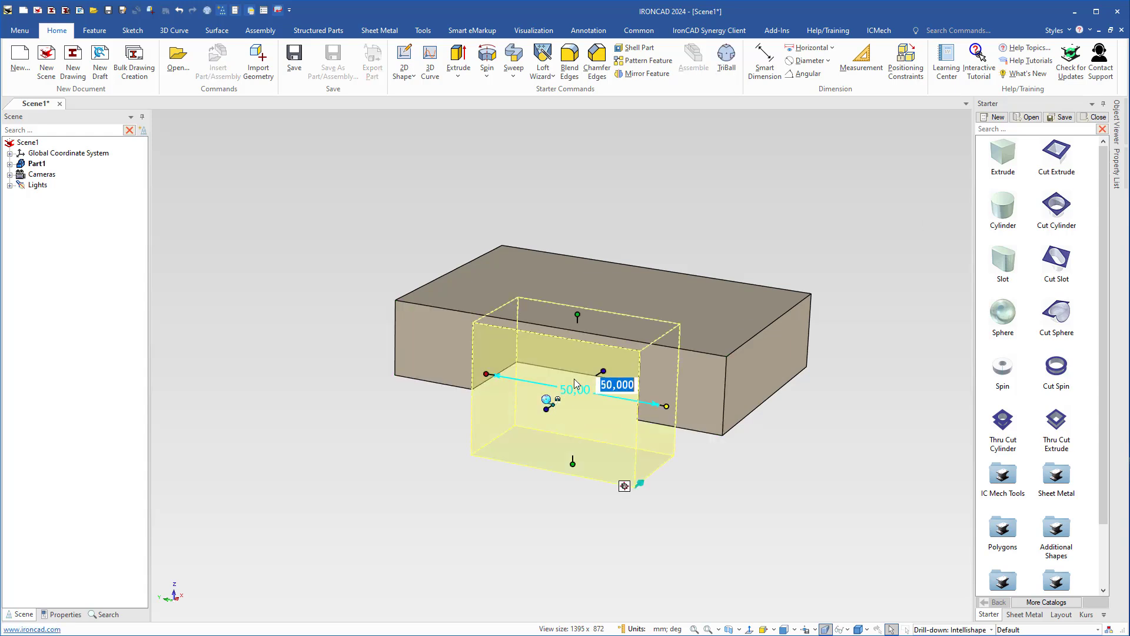
{"action": "right_click", "coordinate": [567, 359]}
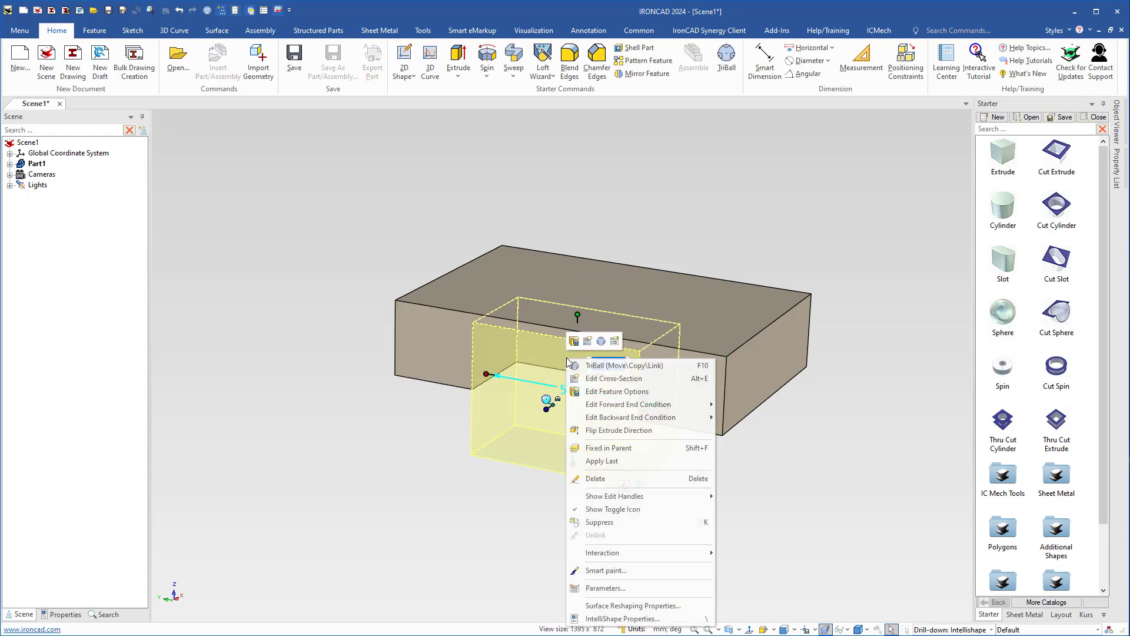
{"action": "left_click", "coordinate": [611, 379]}
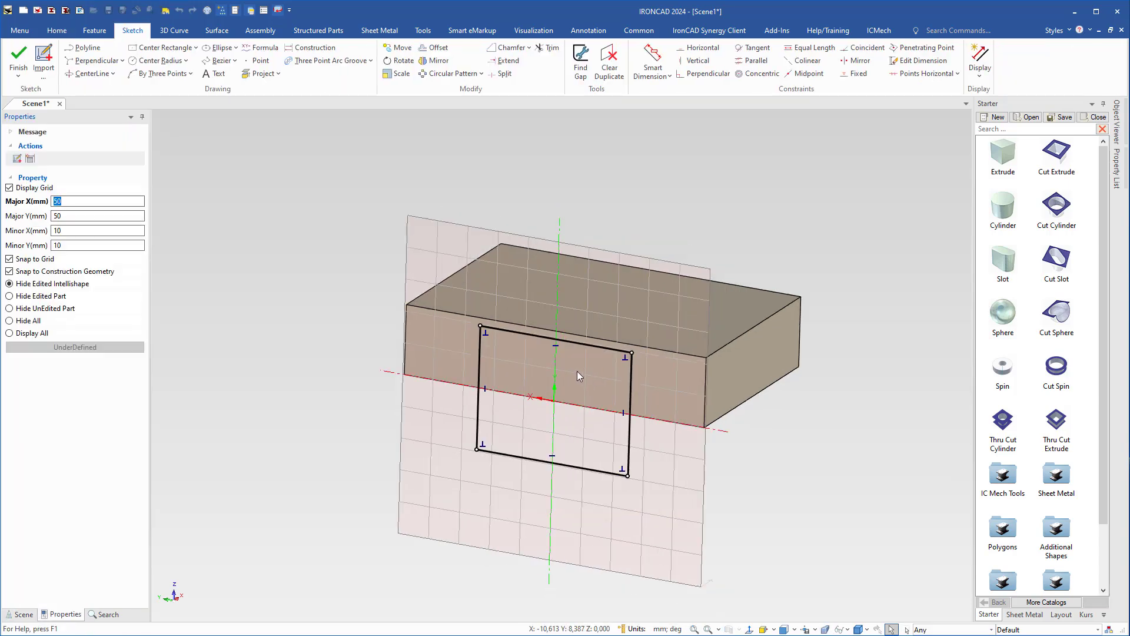
- View the cut's sketch plane face-on and delete the default rectangular profile
{"action": "key", "text": "F7"}
{"action": "left_click", "coordinate": [577, 375]}
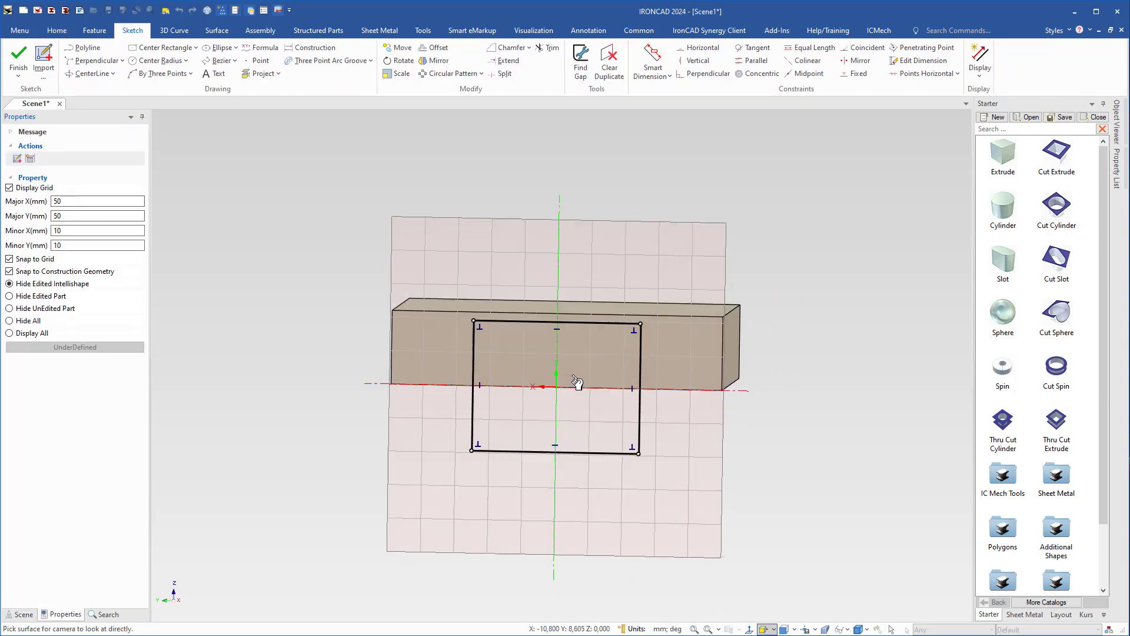
{"action": "left_click", "coordinate": [588, 331]}
{"action": "key", "text": "Delete"}
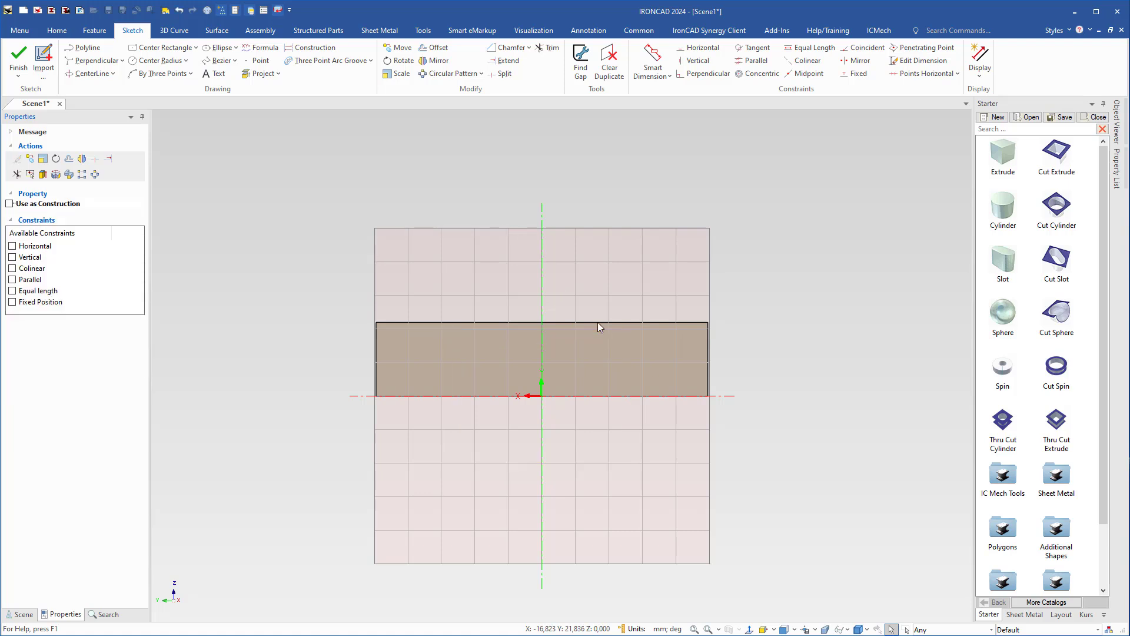
- Project the block face's two vertical edges and its bottom edge into the cut's sketch
{"action": "left_click", "coordinate": [262, 73]}
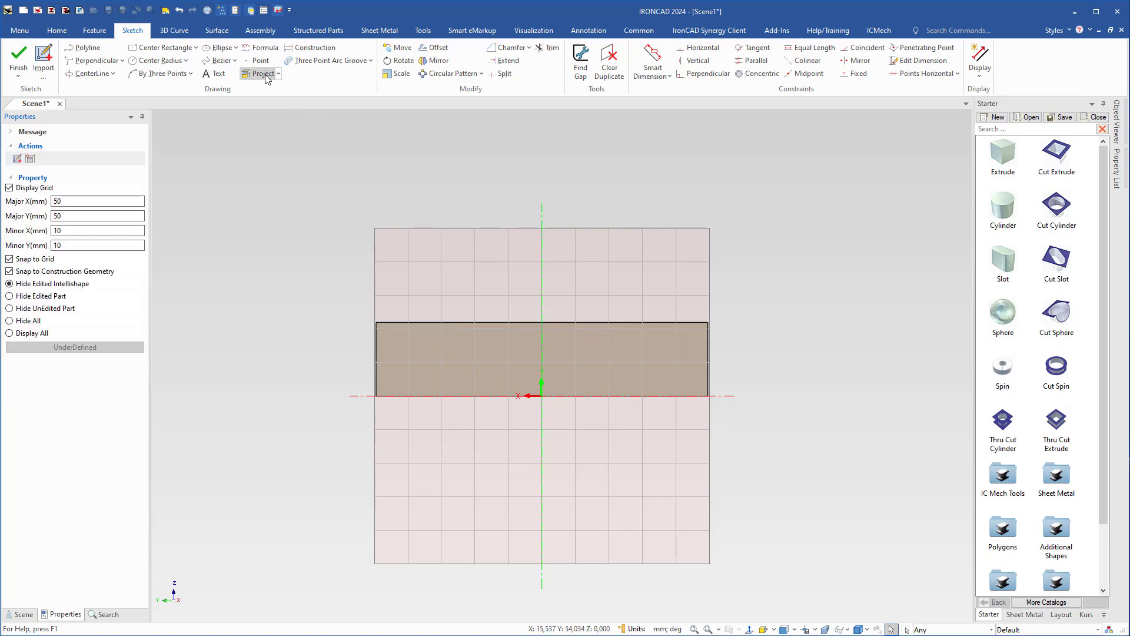
{"action": "left_click", "coordinate": [374, 357]}
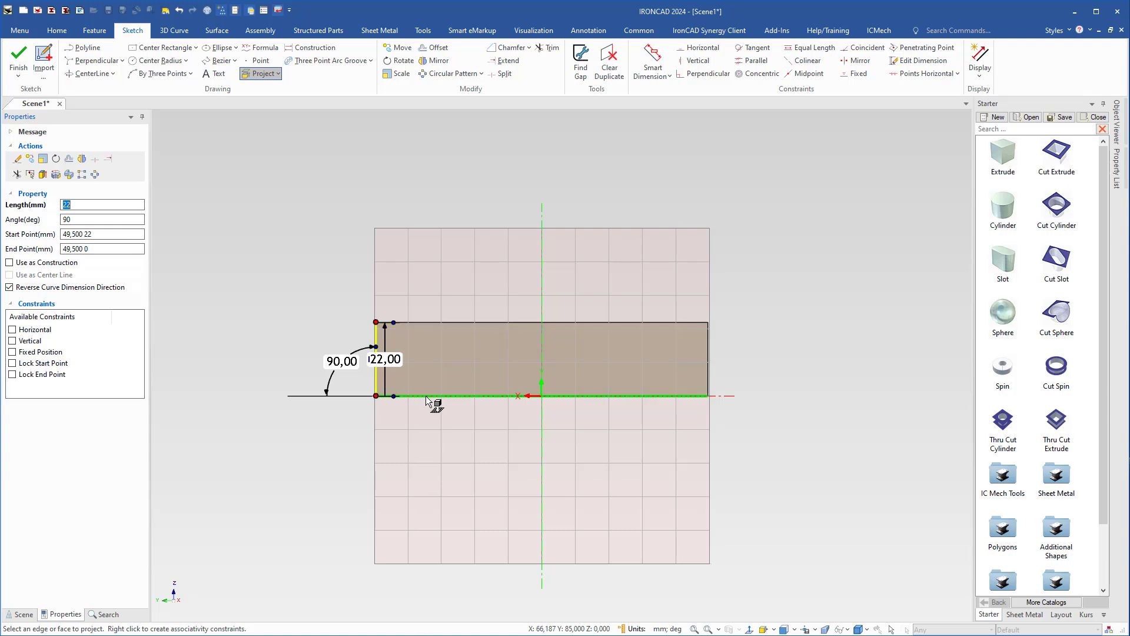
{"action": "left_click", "coordinate": [433, 395]}
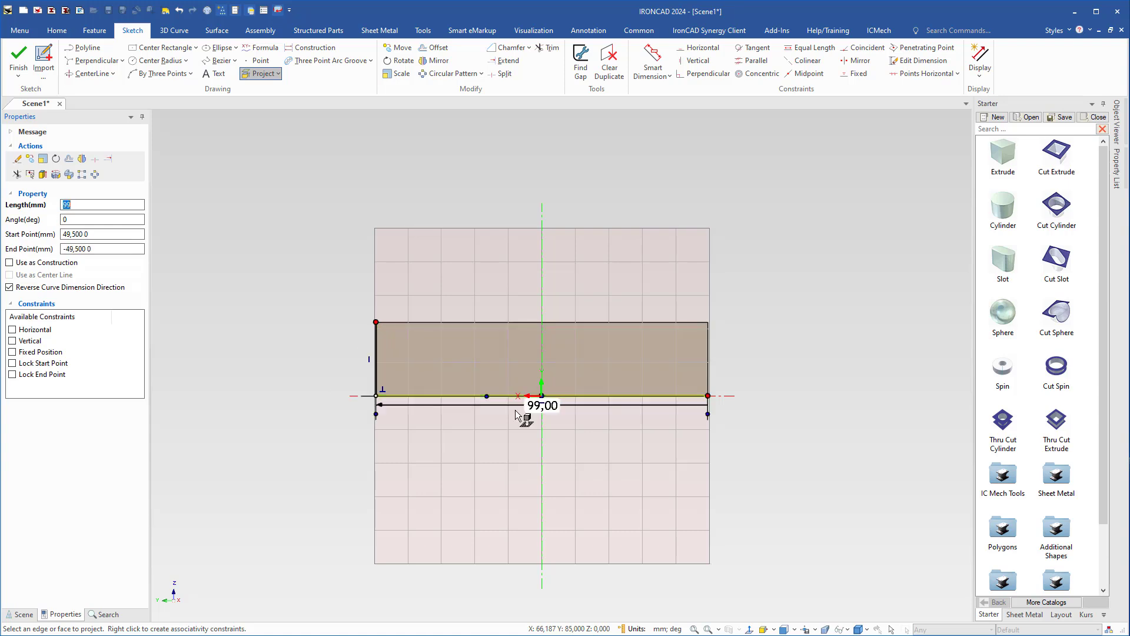
{"action": "left_click", "coordinate": [708, 372]}
{"action": "key", "text": "Escape"}
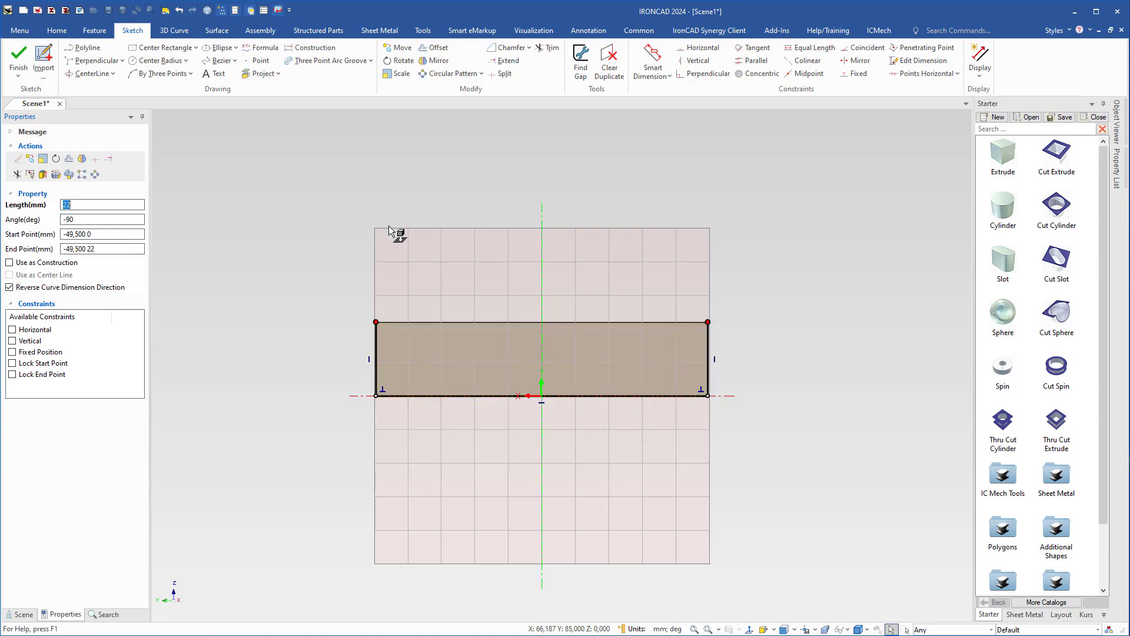
- Offset the two projected vertical lines inward by 8 mm with the offset constraint enabled
{"action": "left_click", "coordinate": [435, 47]}
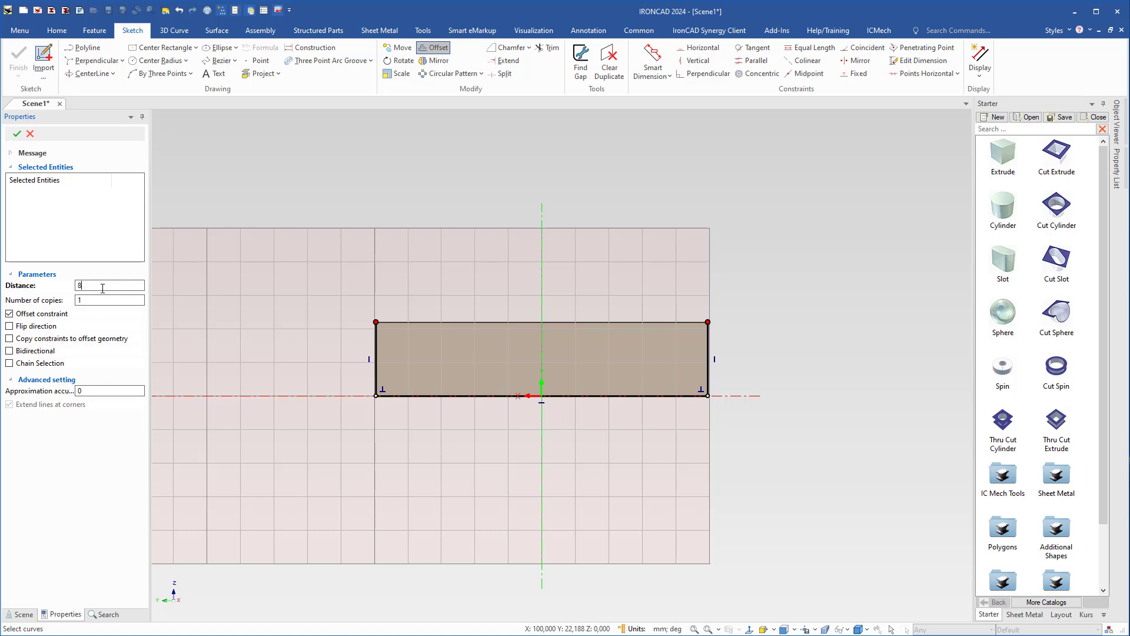
{"action": "left_click", "coordinate": [9, 315]}
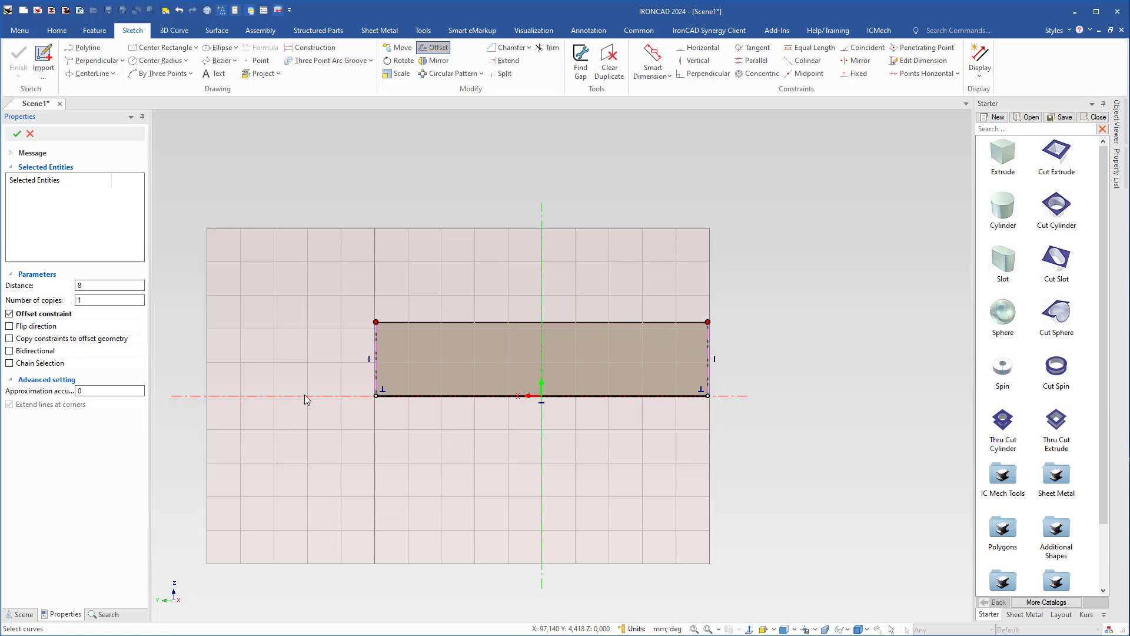
{"action": "left_click", "coordinate": [377, 372]}
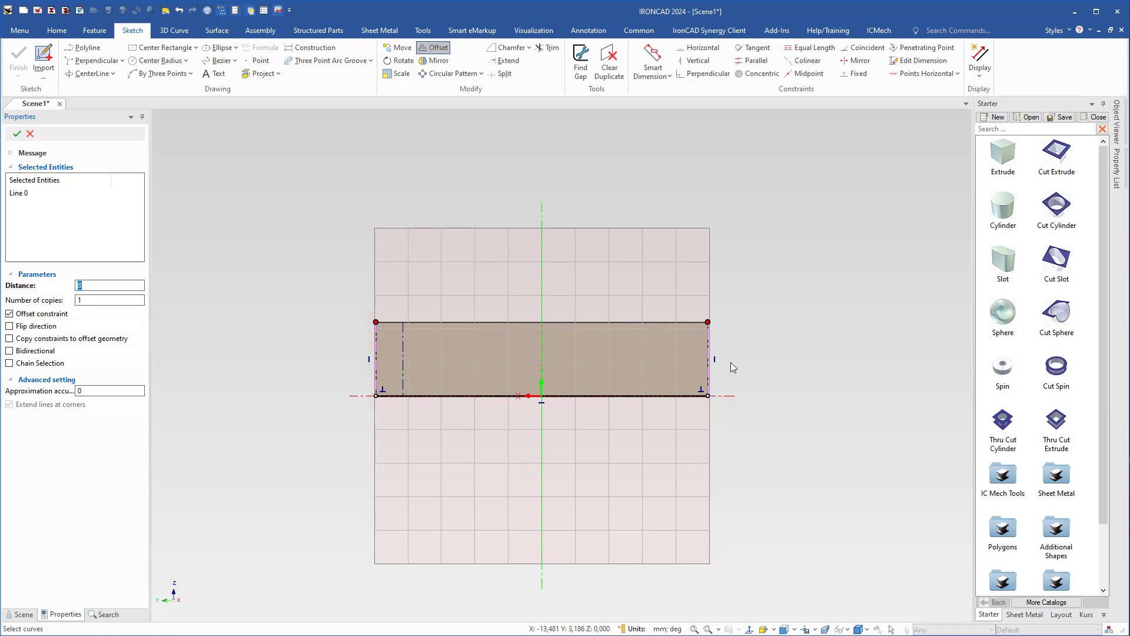
{"action": "left_click", "coordinate": [707, 363]}
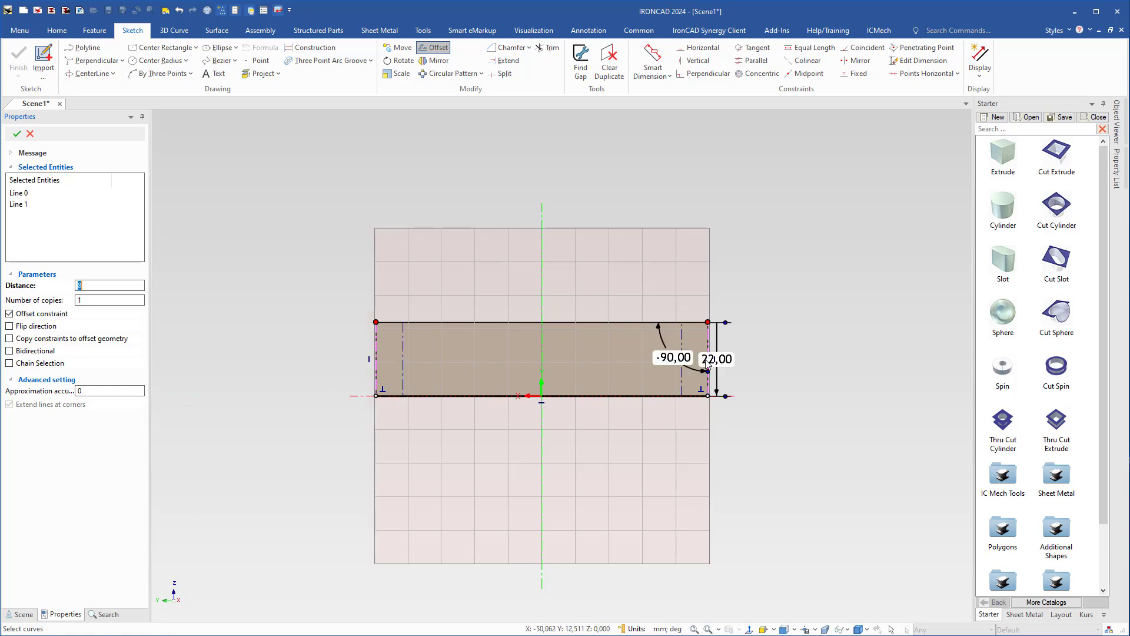
{"action": "left_click", "coordinate": [17, 134]}
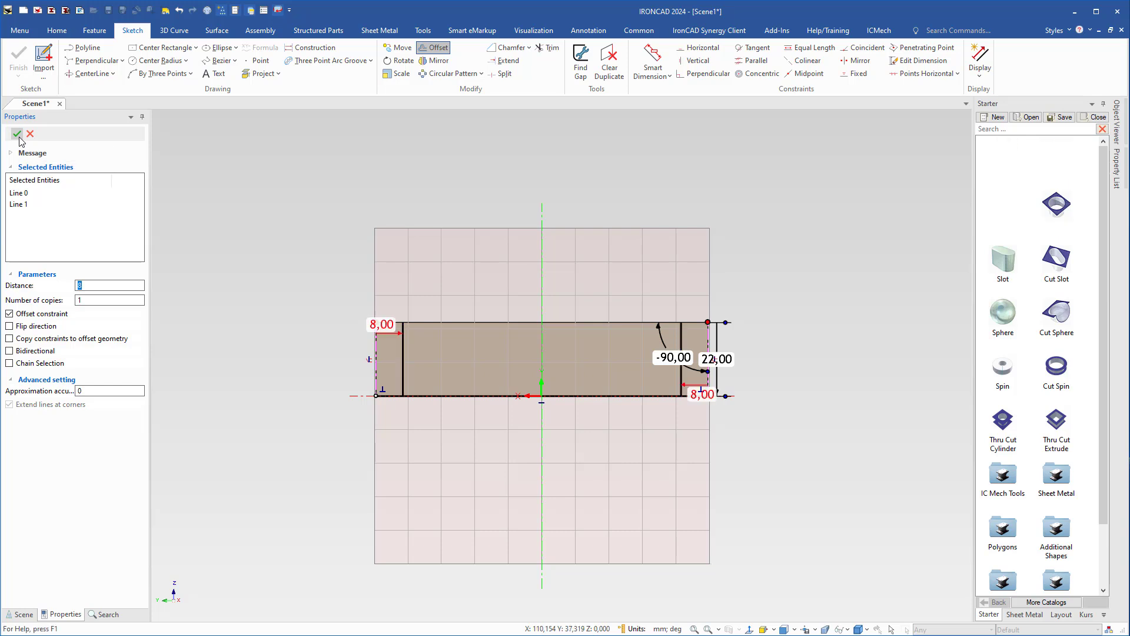
{"action": "left_click", "coordinate": [407, 240]}
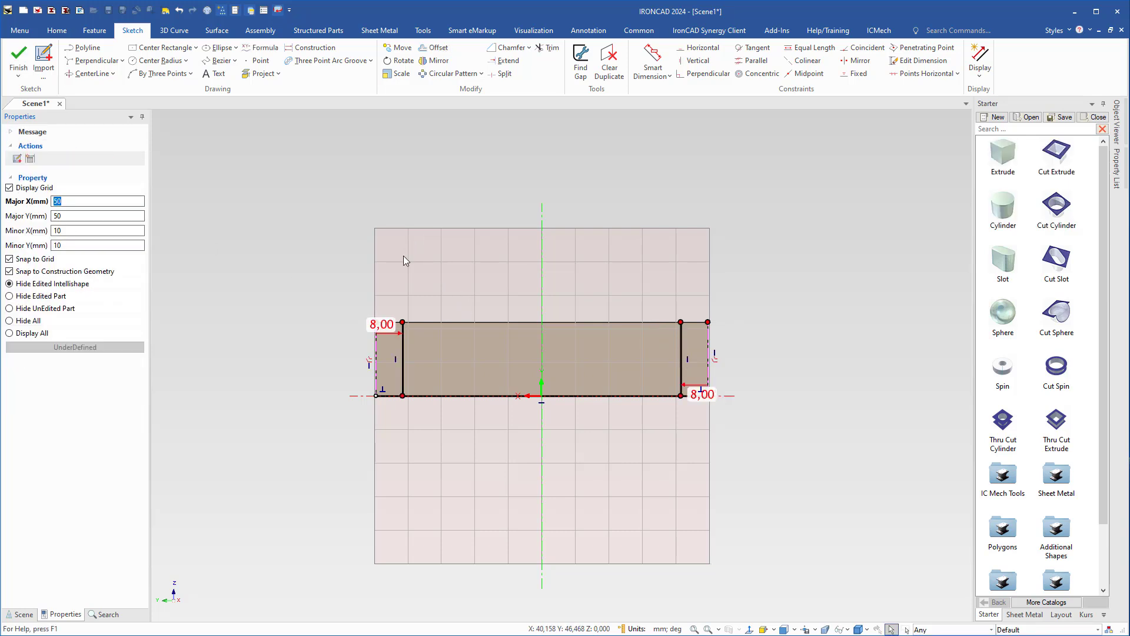
- Draw an upward-bulging three-point arc with an 80 mm radius between the lower ends of the two offset lines
{"action": "left_click", "coordinate": [164, 73]}
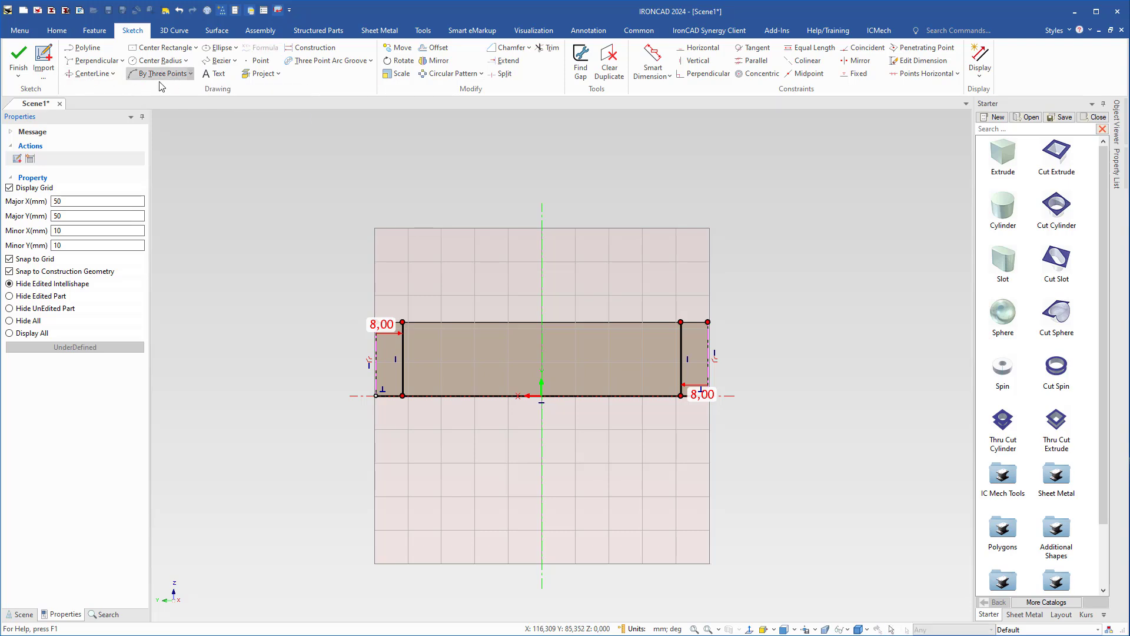
{"action": "left_click", "coordinate": [402, 396]}
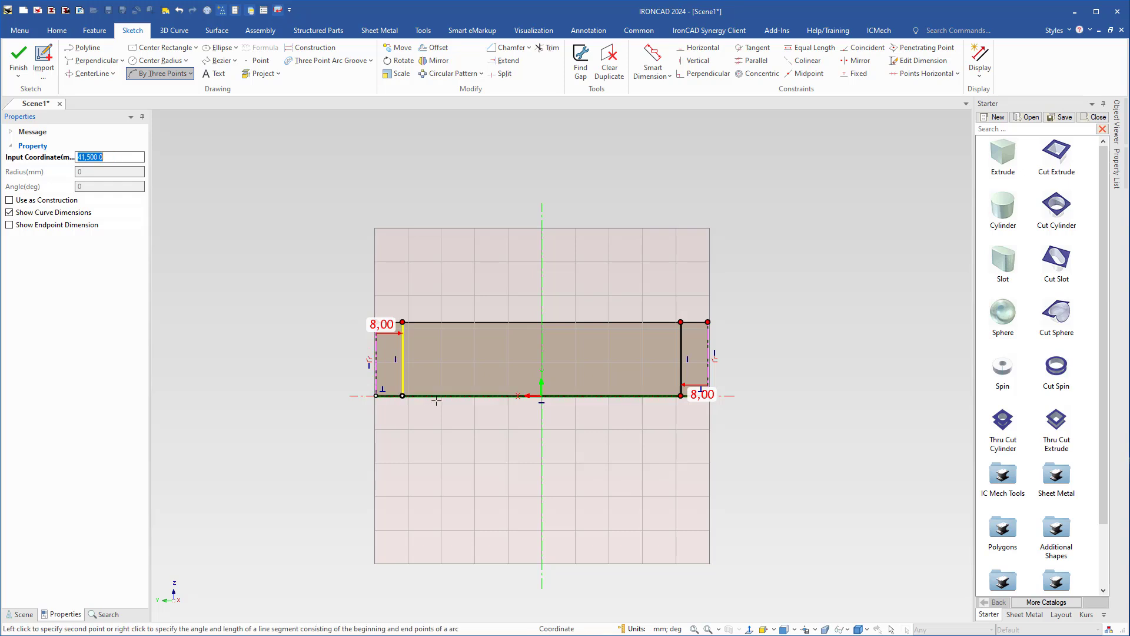
{"action": "left_click", "coordinate": [680, 396]}
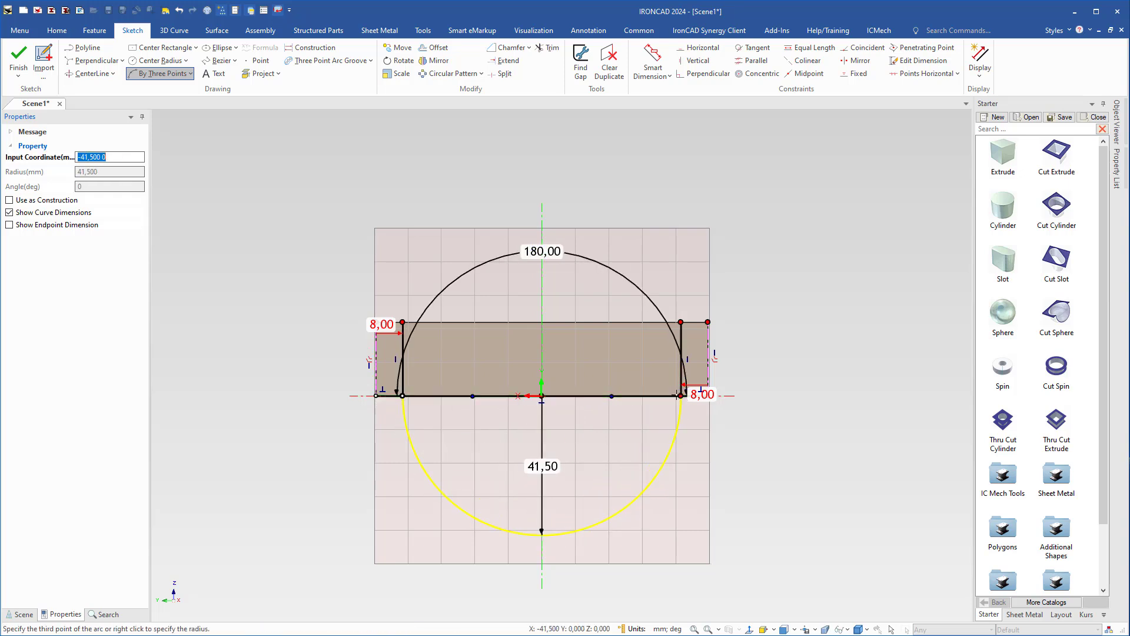
{"action": "right_click", "coordinate": [550, 360]}
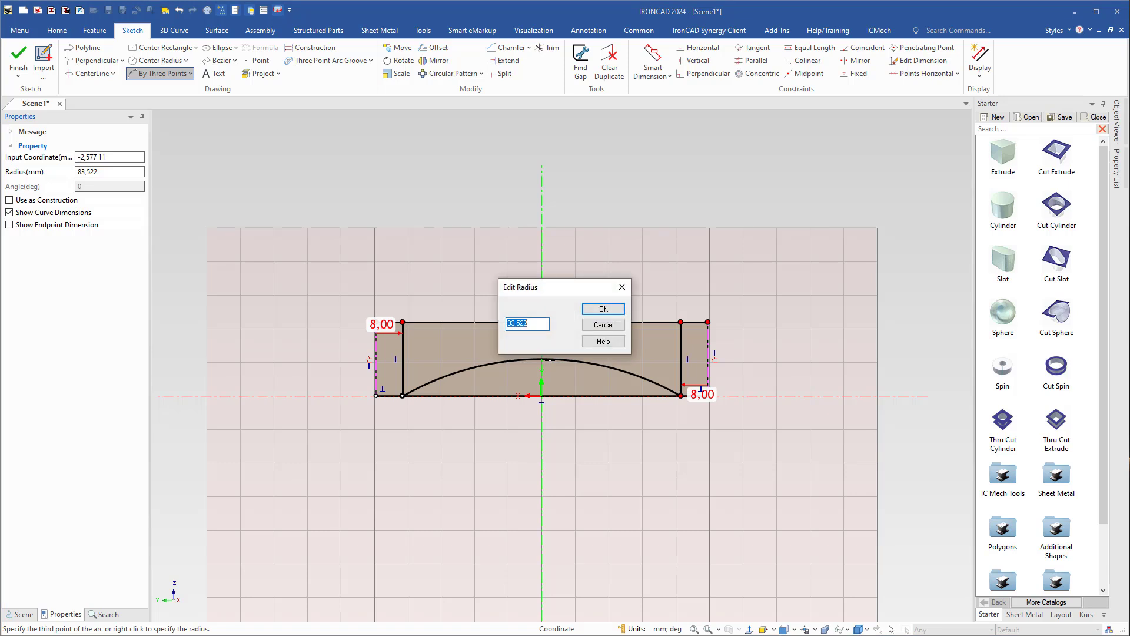
{"action": "type", "text": "80"}
{"action": "key", "text": "Return"}
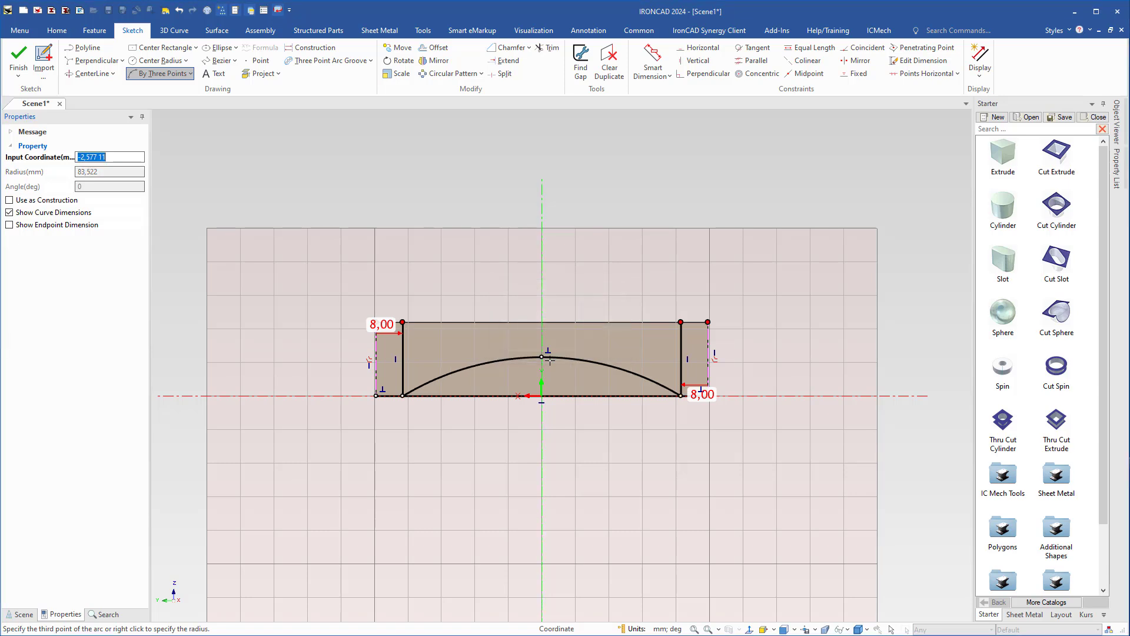
{"action": "key", "text": "Escape"}
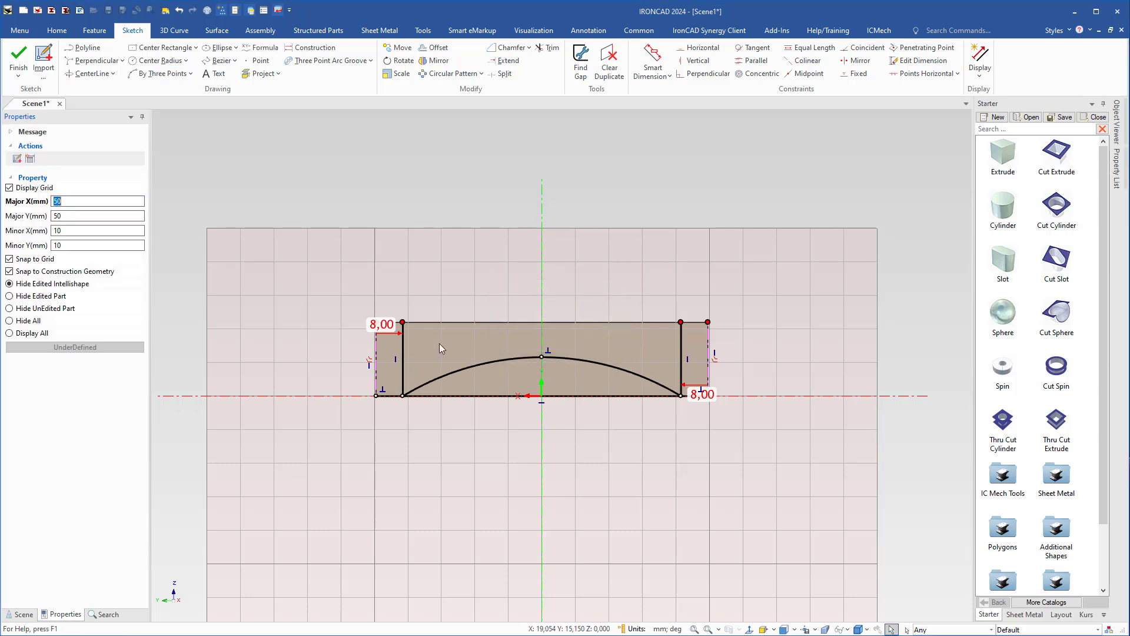
- Delete the projected and offset vertical lines on both sides of the arc
{"action": "left_click", "coordinate": [402, 348]}
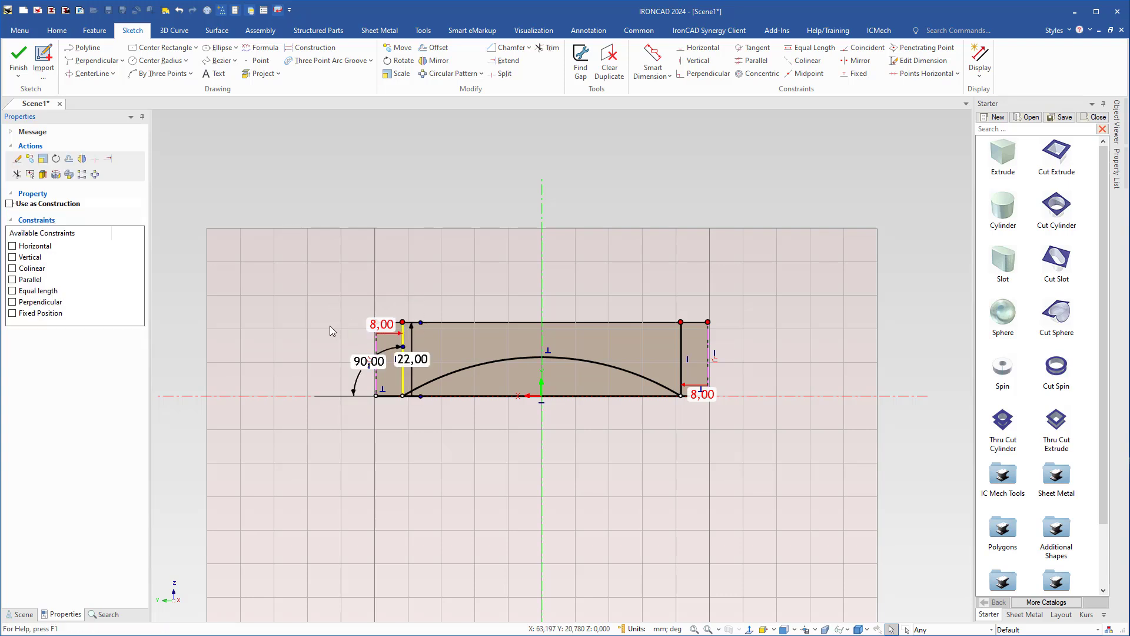
{"action": "key", "text": "Delete"}
{"action": "left_click_drag", "start_coordinate": [706, 310], "coordinate": [612, 333]}
{"action": "key", "text": "Delete"}
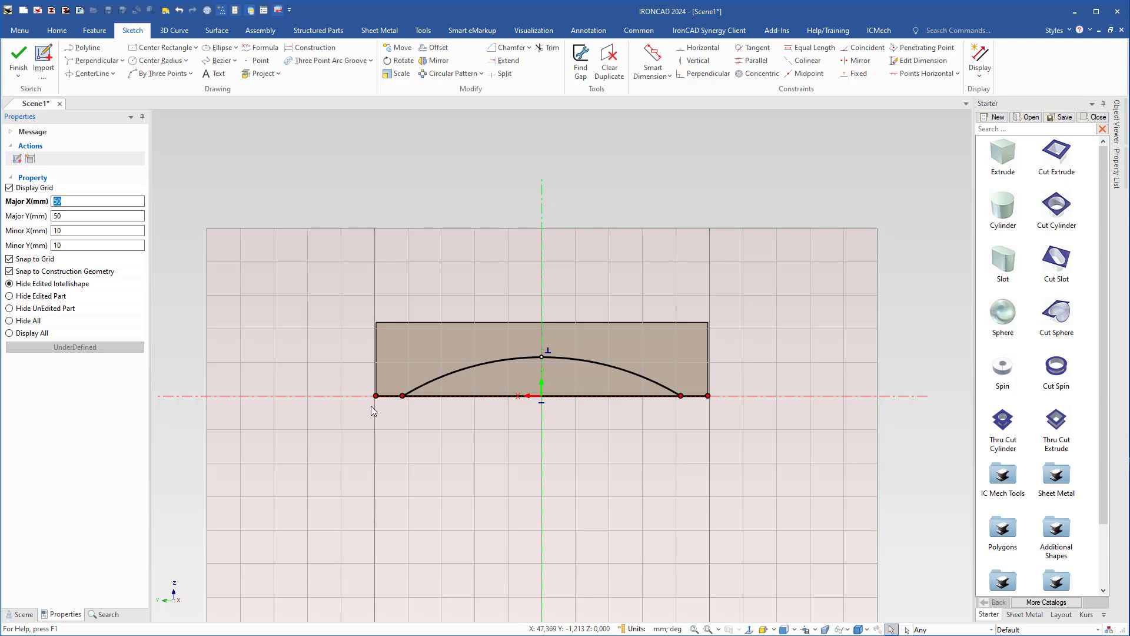
- Shorten the base line at both ends to meet the arc's endpoints and finish the cut's cross-section
{"action": "left_click_drag", "start_coordinate": [376, 394], "coordinate": [401, 396]}
{"action": "left_click_drag", "start_coordinate": [709, 396], "coordinate": [681, 395]}
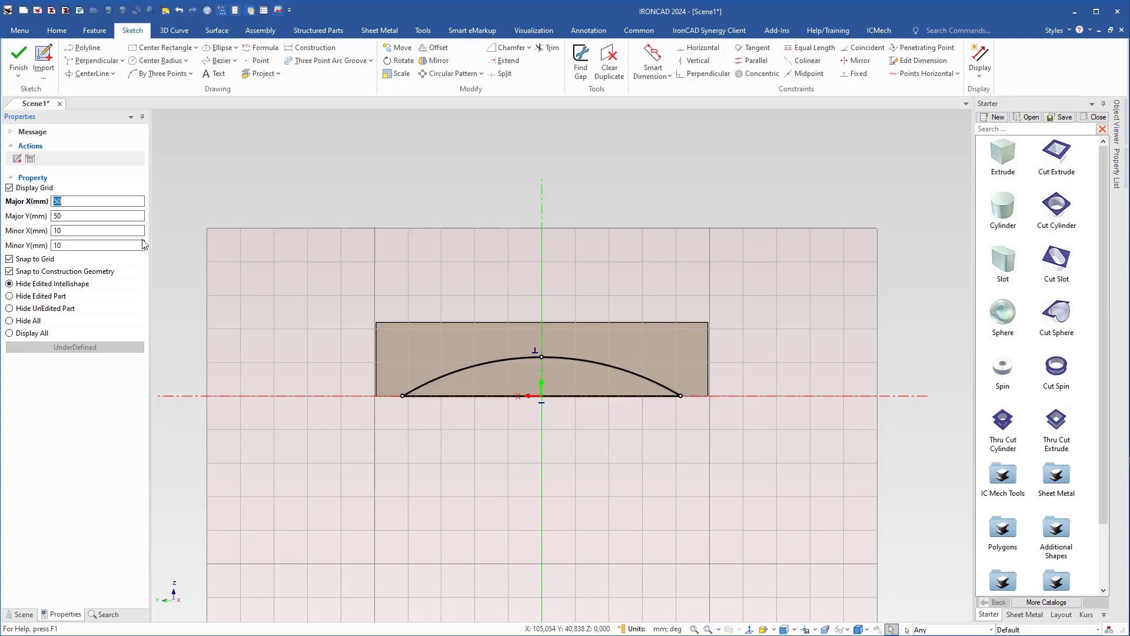
{"action": "left_click", "coordinate": [19, 58]}
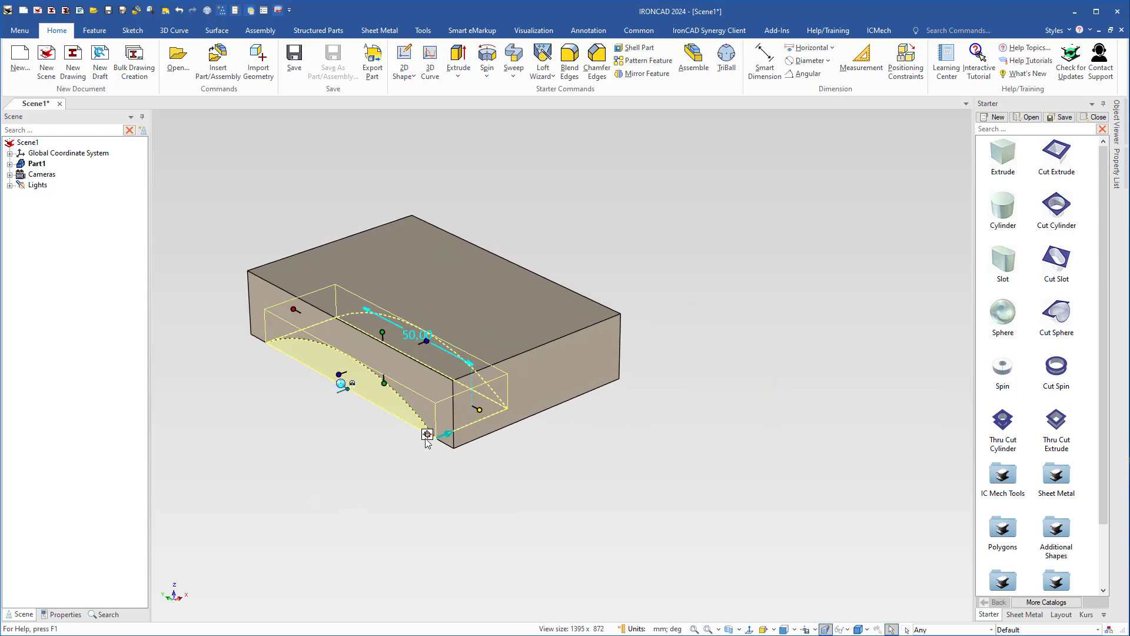
- Extend the arched underside cut through the full 66 mm depth of the base
{"action": "left_click_drag", "start_coordinate": [428, 363], "coordinate": [618, 353]}
{"action": "middle_click_drag", "start_coordinate": [438, 424], "coordinate": [486, 464]}
{"action": "left_click", "coordinate": [372, 439]}
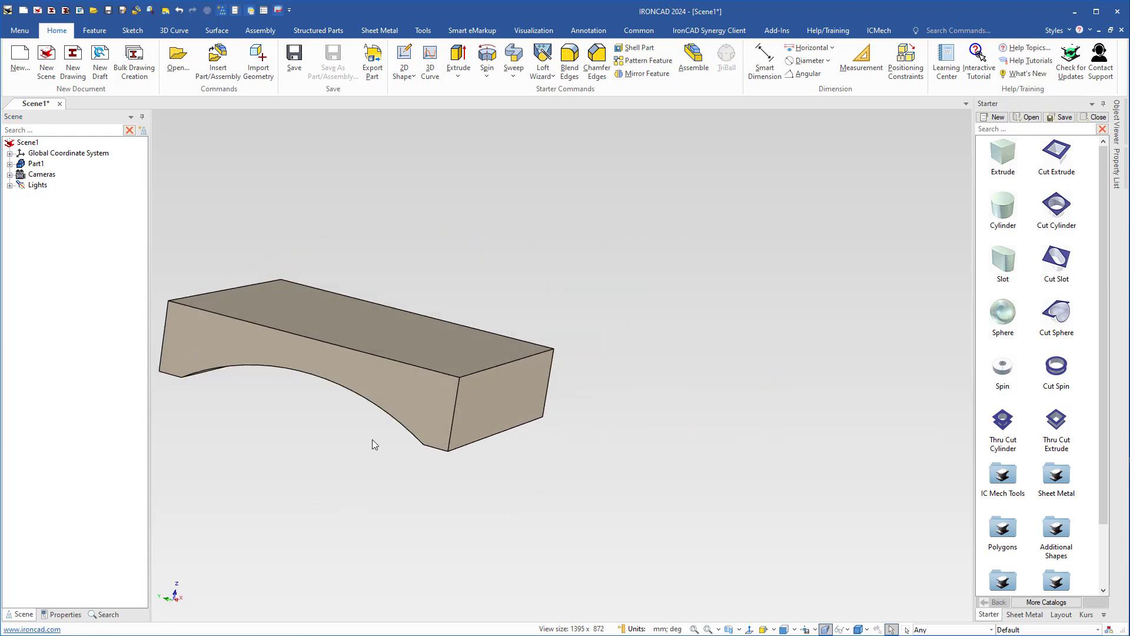
{"action": "middle_click_drag", "start_coordinate": [372, 439], "coordinate": [300, 353], "text": "shift"}
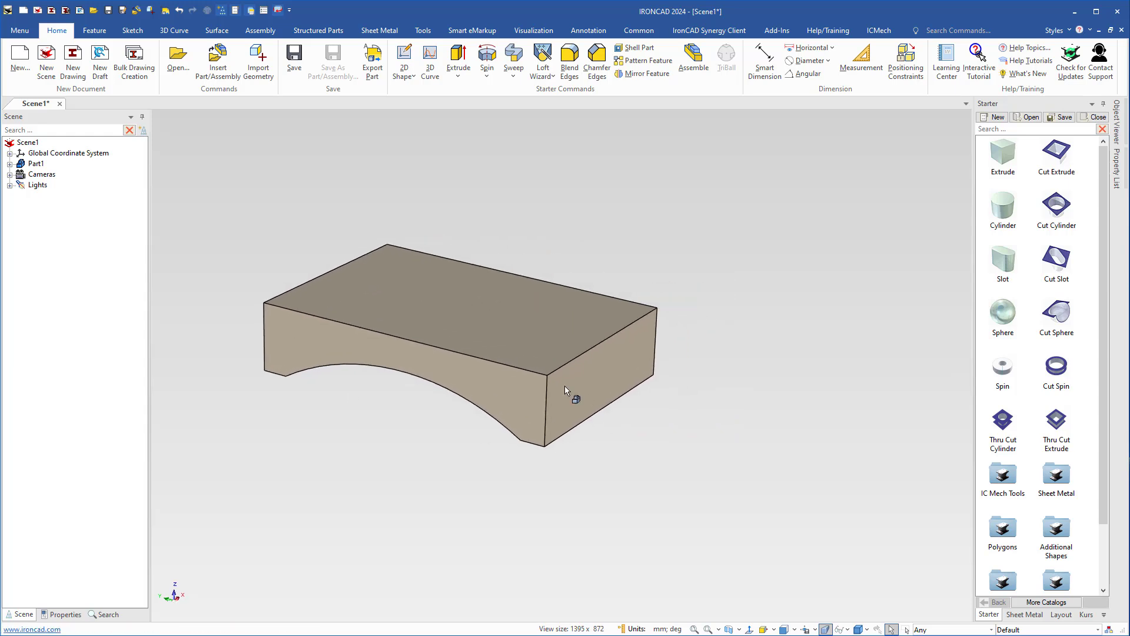
- Round the base's four vertical corner edges with a constant 14 mm radius blend
{"action": "left_click", "coordinate": [483, 347]}
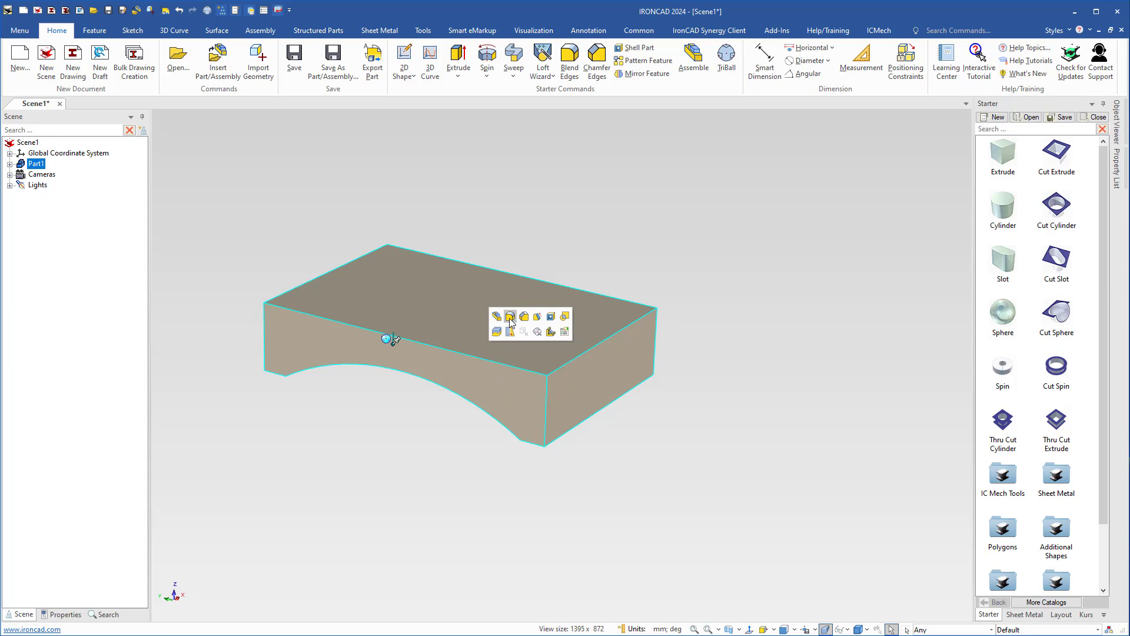
{"action": "left_click", "coordinate": [509, 318]}
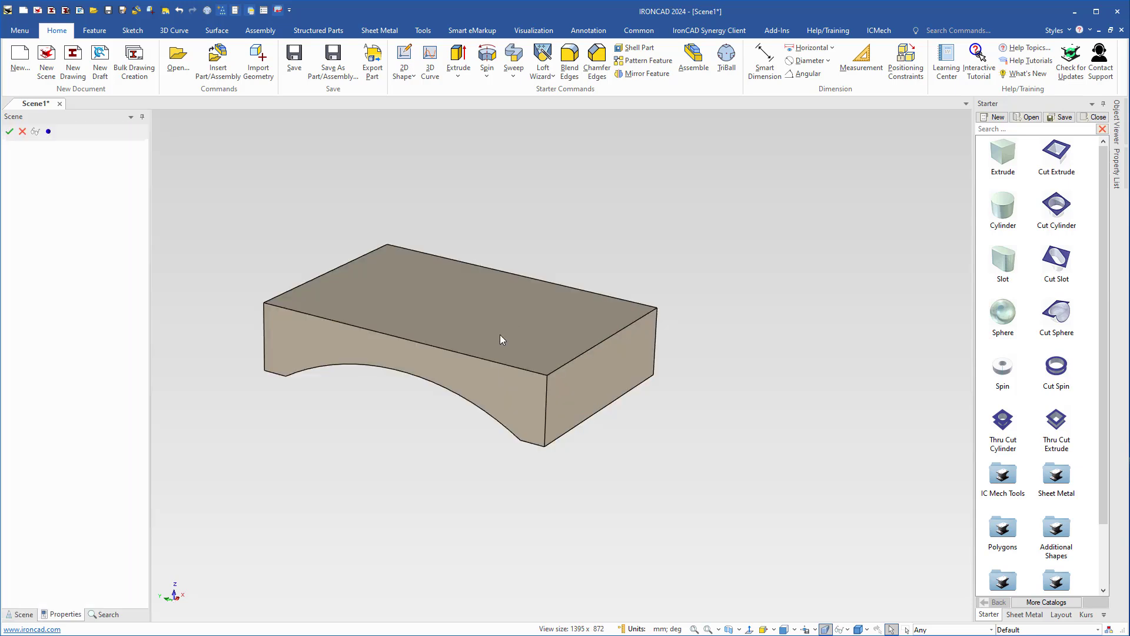
{"action": "left_click", "coordinate": [546, 408]}
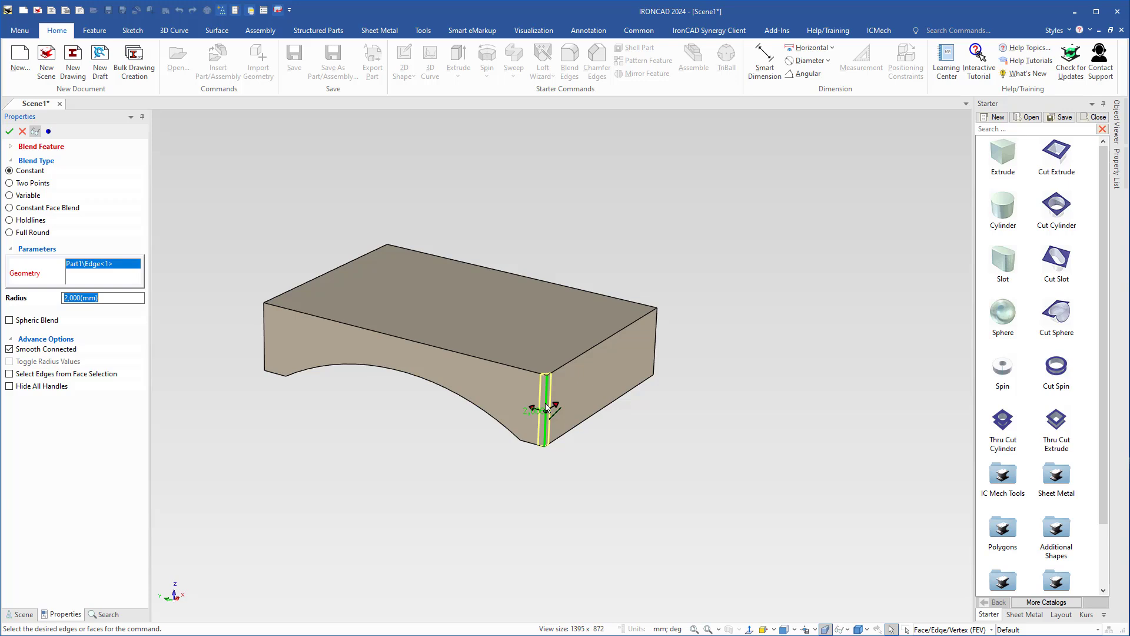
{"action": "type", "text": "14"}
{"action": "key", "text": "Return"}
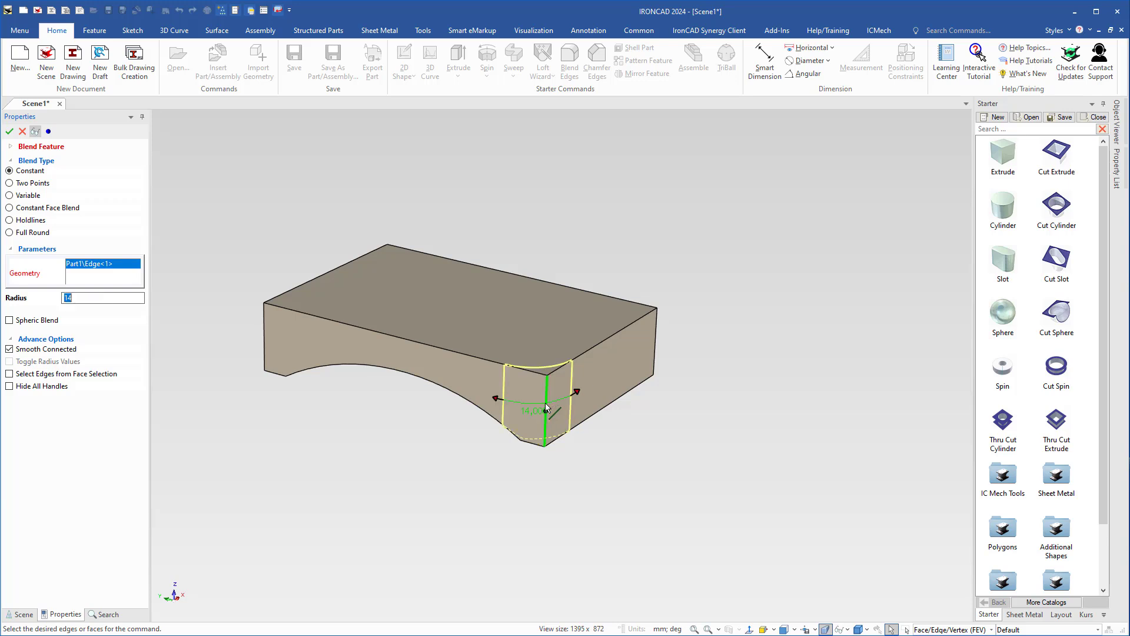
{"action": "left_click", "coordinate": [268, 327]}
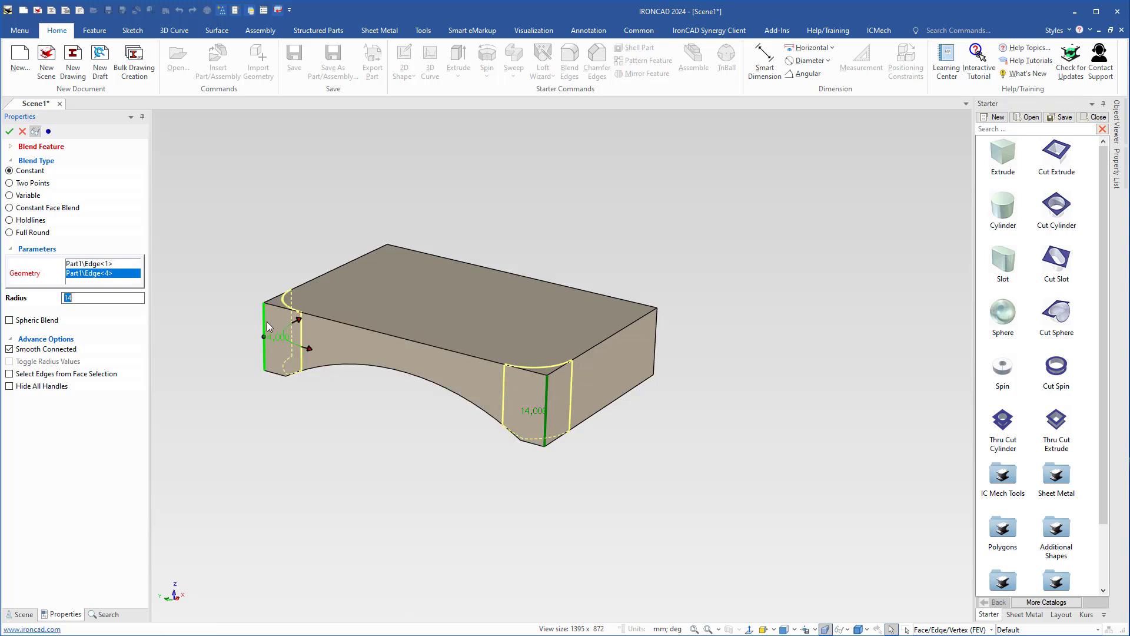
{"action": "left_click", "coordinate": [655, 341]}
{"action": "middle_click_drag", "start_coordinate": [593, 354], "coordinate": [454, 360]}
{"action": "left_click", "coordinate": [395, 272]}
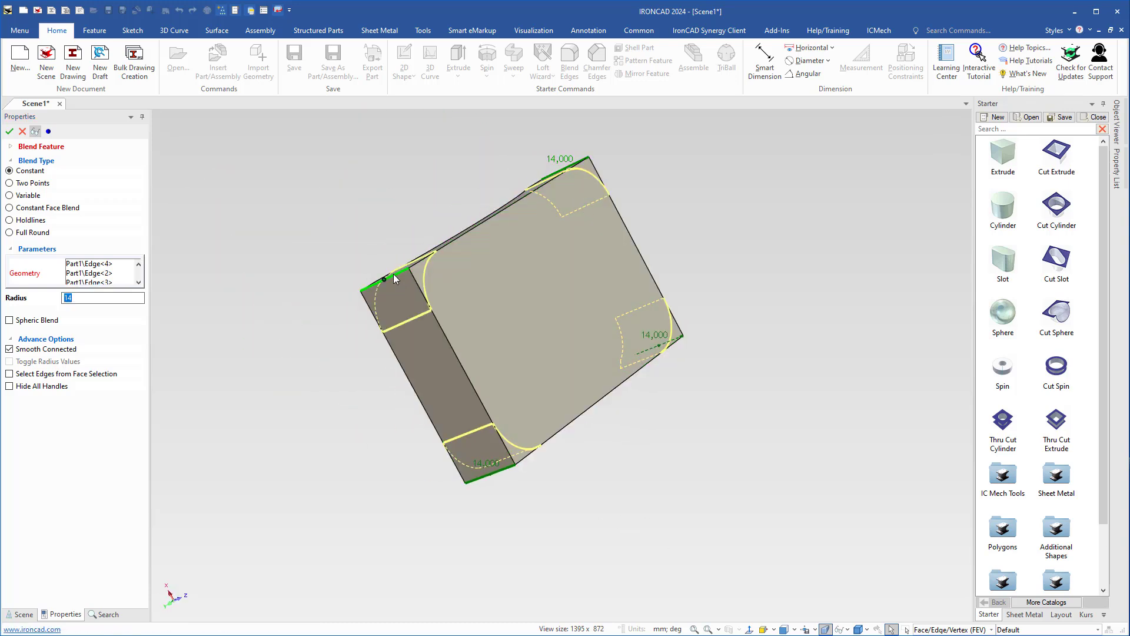
{"action": "key", "text": "Return"}
{"action": "middle_click_drag", "start_coordinate": [568, 443], "coordinate": [453, 383]}
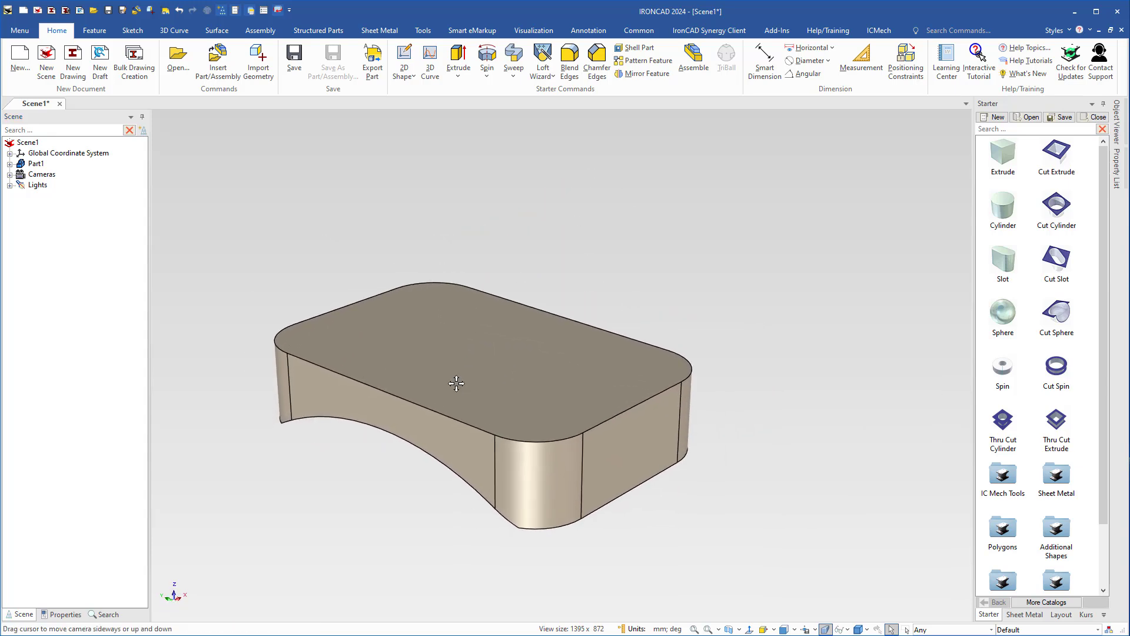
- Check the Rail Mounter drawing for the rib dimensions and add an Extrude block at the base's rounded front corner
{"action": "left_click_drag", "start_coordinate": [1129, 41], "coordinate": [393, 56]}
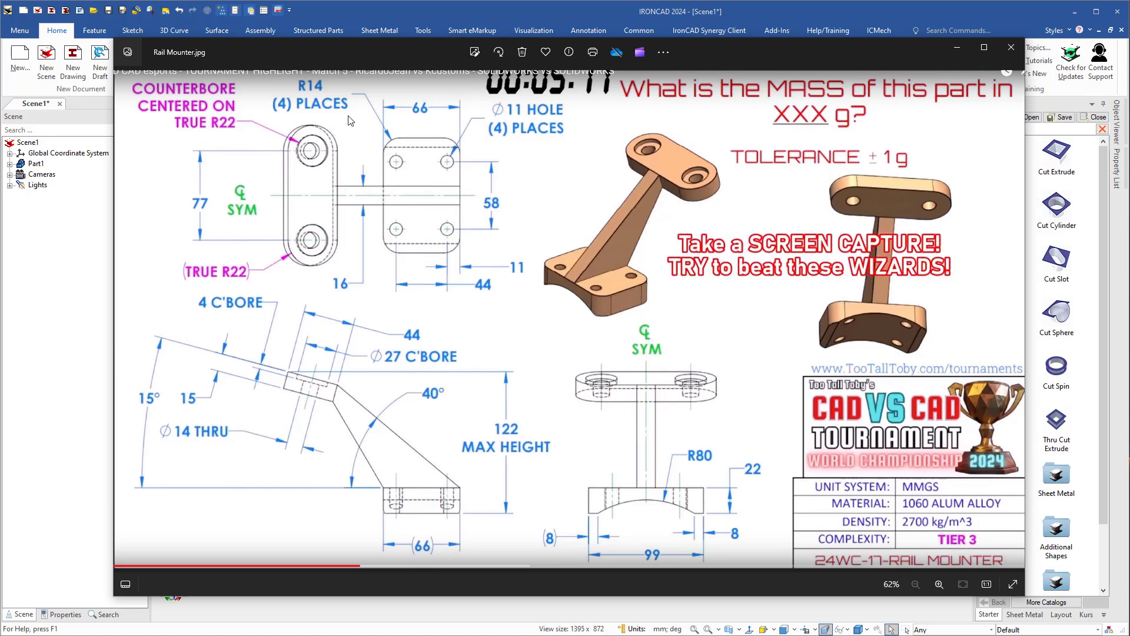
{"action": "left_click_drag", "start_coordinate": [329, 45], "coordinate": [1129, 47]}
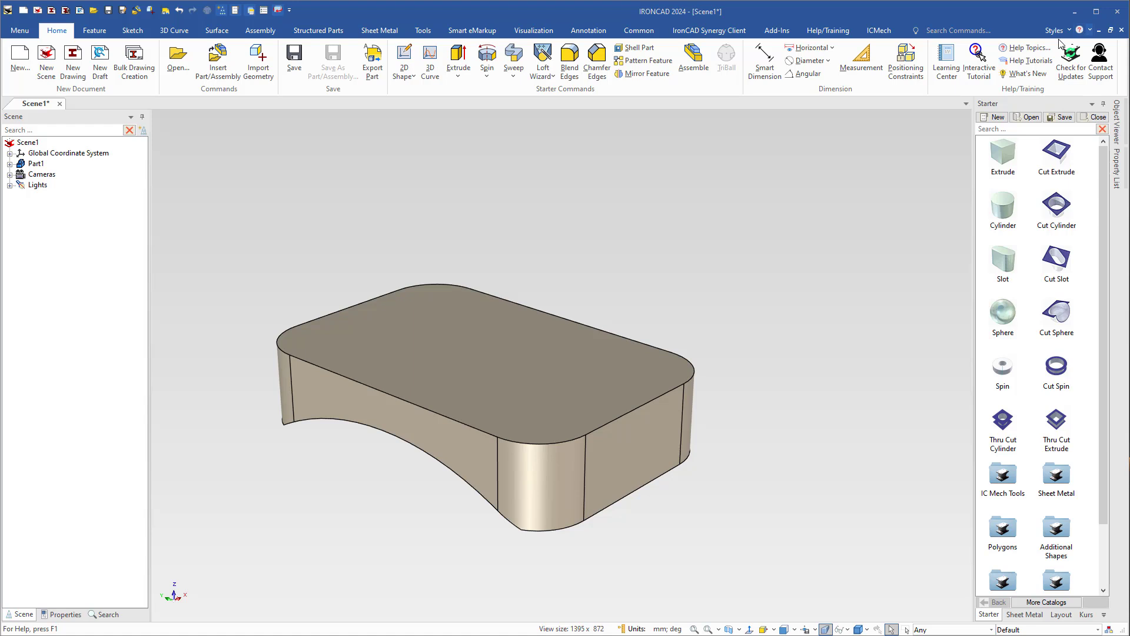
{"action": "left_click_drag", "start_coordinate": [1004, 150], "coordinate": [616, 443]}
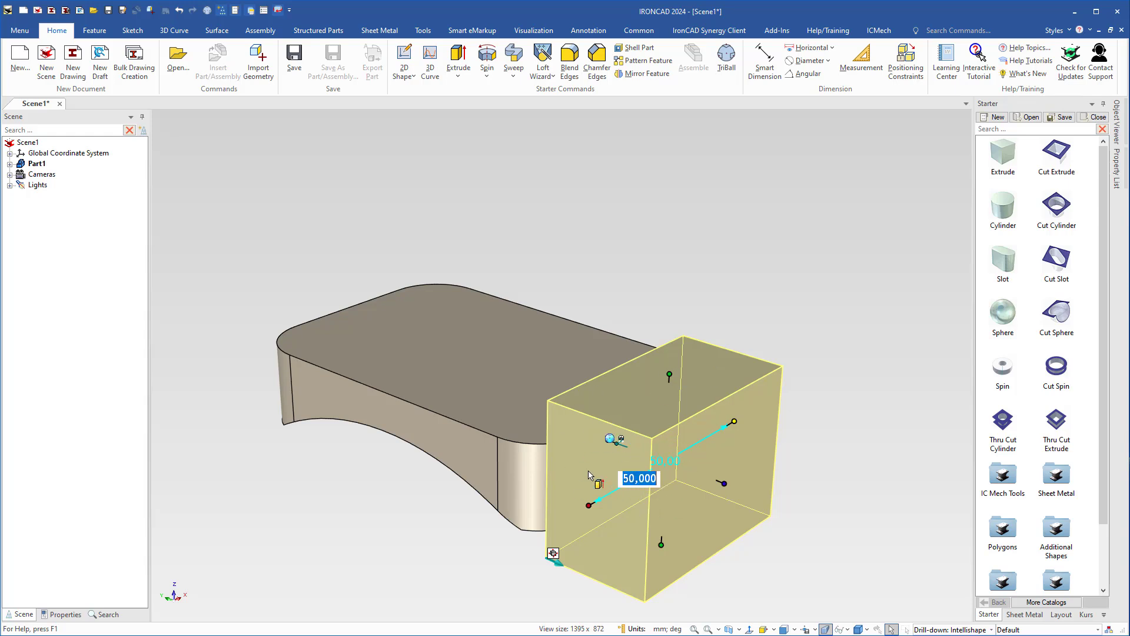
{"action": "middle_click_drag", "start_coordinate": [588, 475], "coordinate": [715, 501]}
{"action": "middle_click_drag", "start_coordinate": [589, 505], "coordinate": [434, 452]}
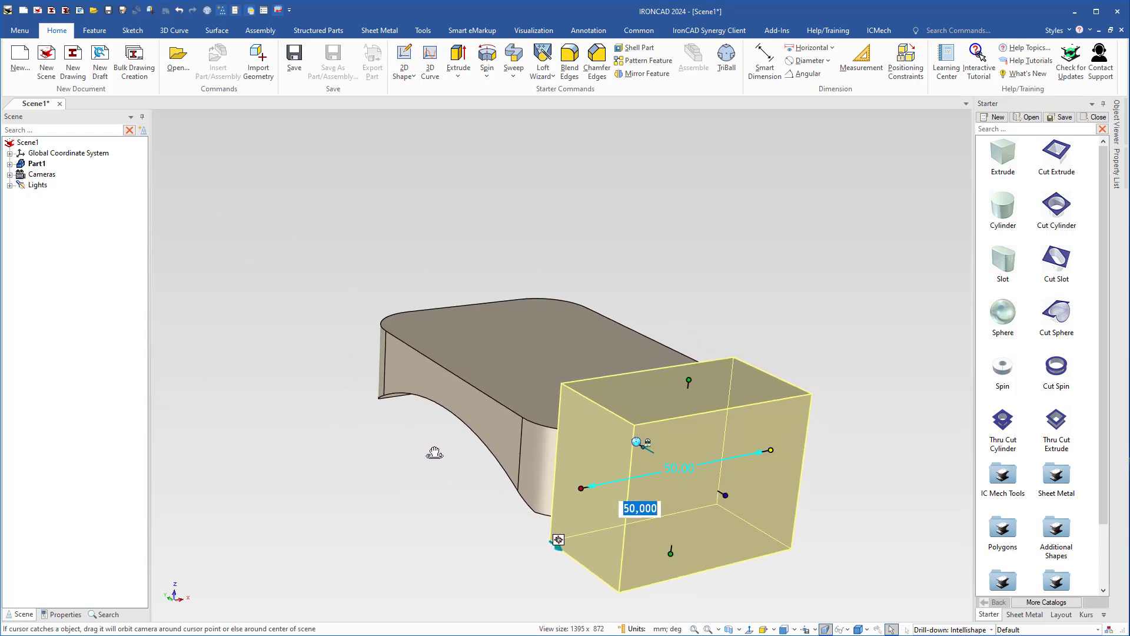
- Flip the block's extrude direction, then fit it to the base's 99 mm length and raise its underside to the top face
{"action": "right_click", "coordinate": [587, 452]}
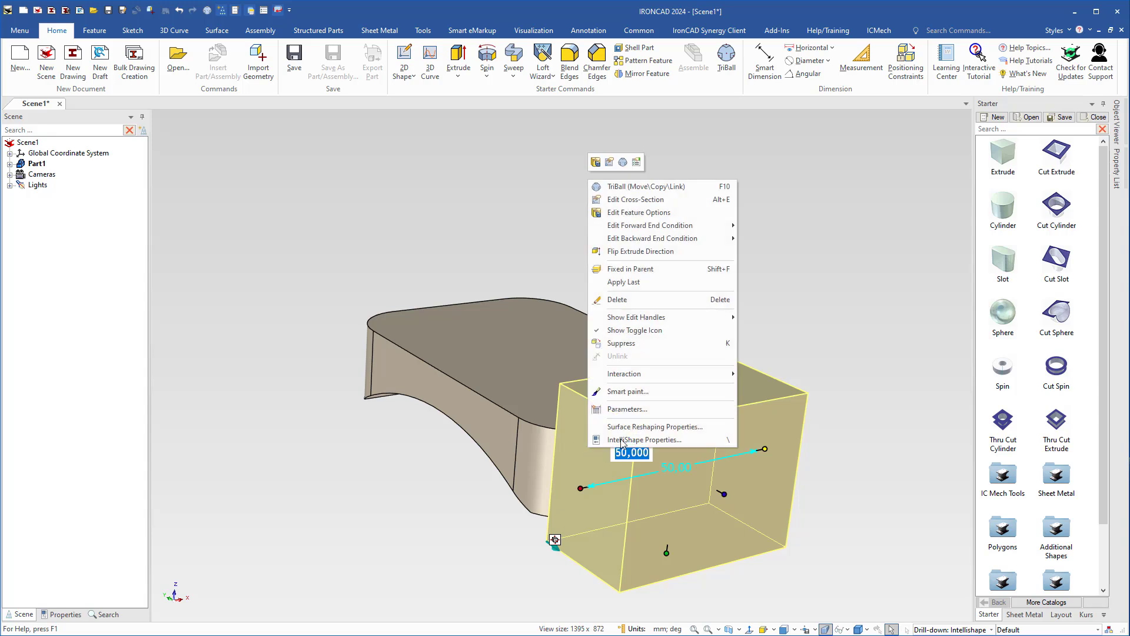
{"action": "left_click", "coordinate": [629, 252]}
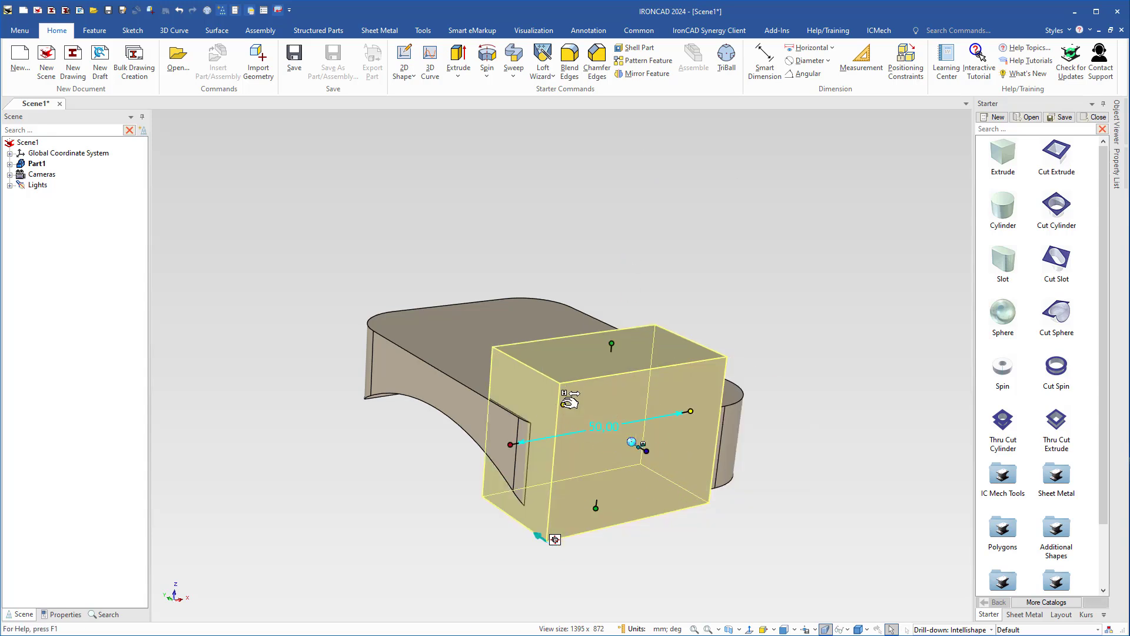
{"action": "left_click_drag", "start_coordinate": [564, 405], "coordinate": [411, 309]}
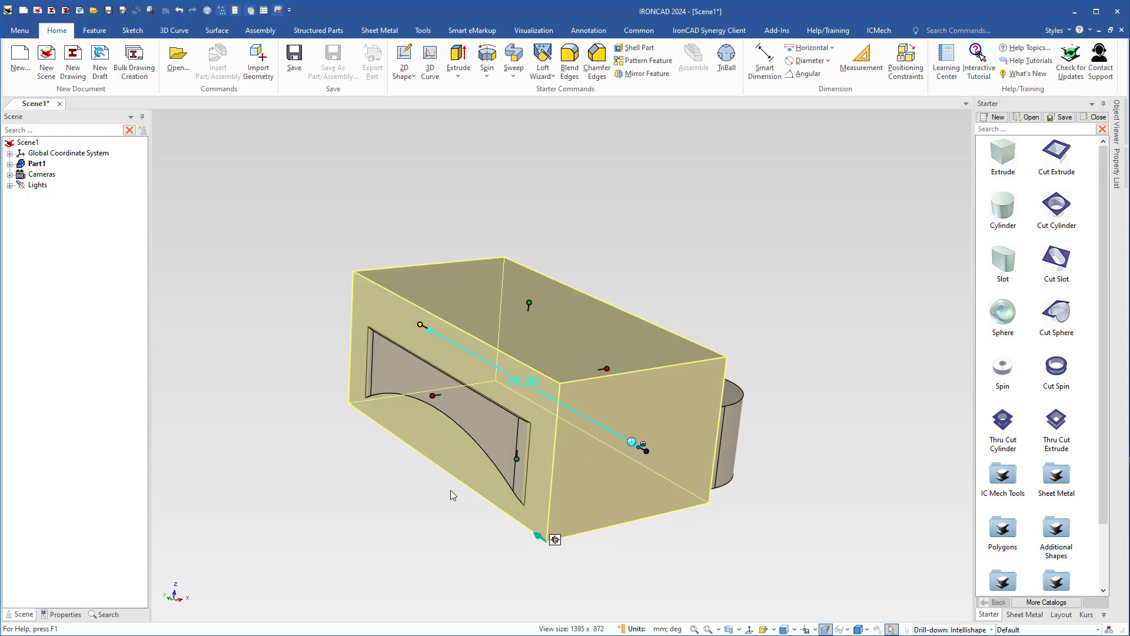
{"action": "left_click_drag", "start_coordinate": [518, 458], "coordinate": [736, 397]}
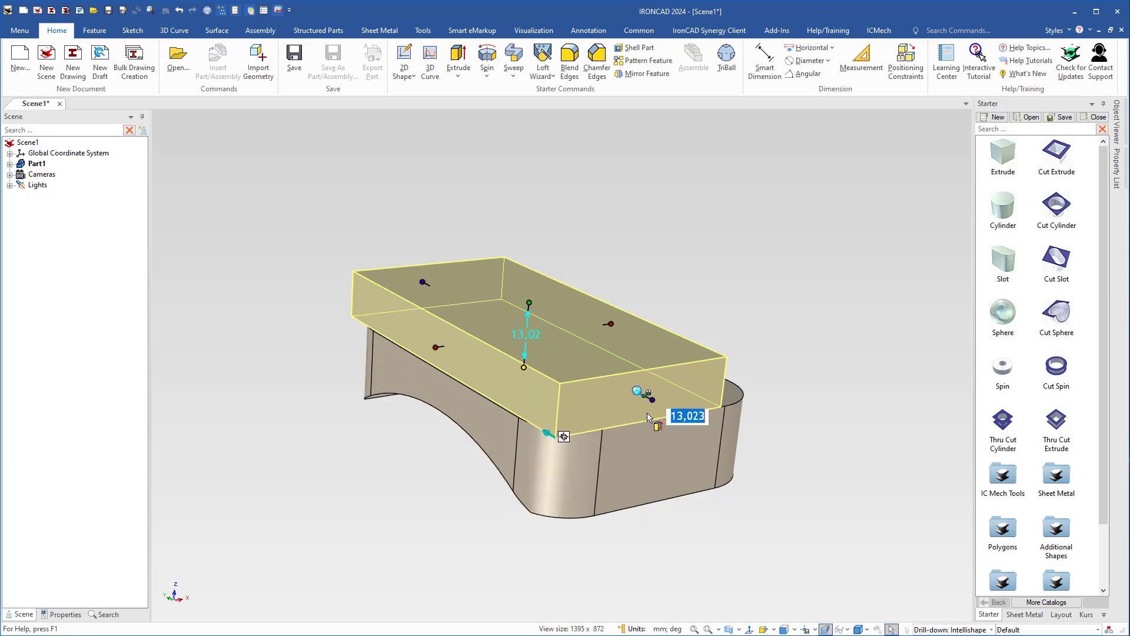
- Narrow the block to a 16 mm thickness centred on the base and stretch both ends to the base's outer faces
{"action": "left_click_drag", "start_coordinate": [658, 398], "coordinate": [555, 337]}
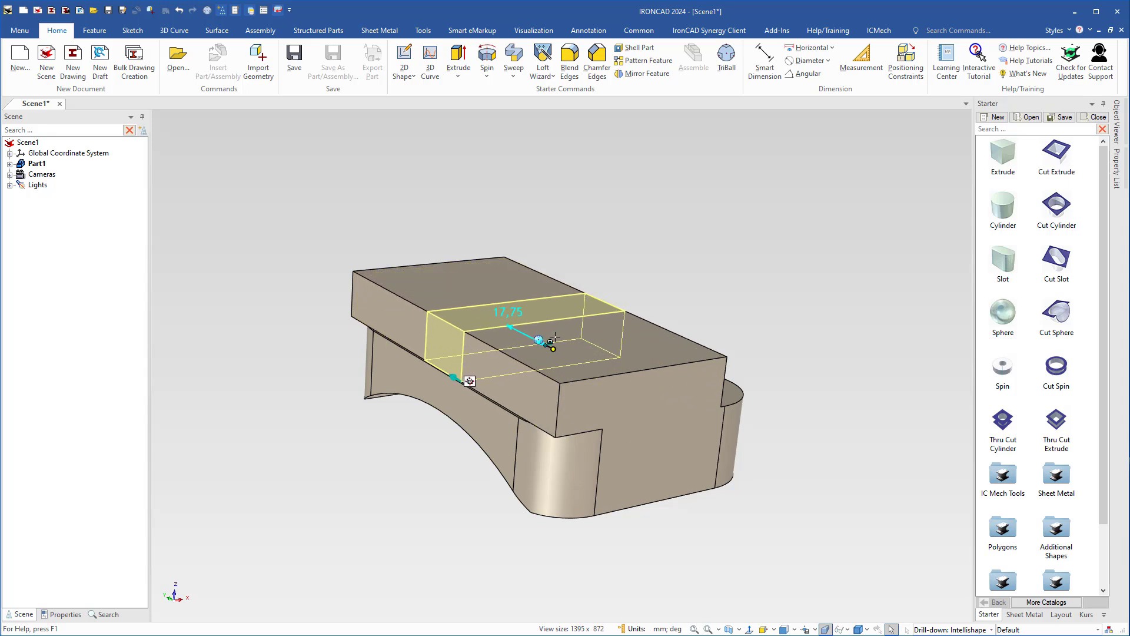
{"action": "left_click_drag", "start_coordinate": [555, 336], "coordinate": [559, 340]}
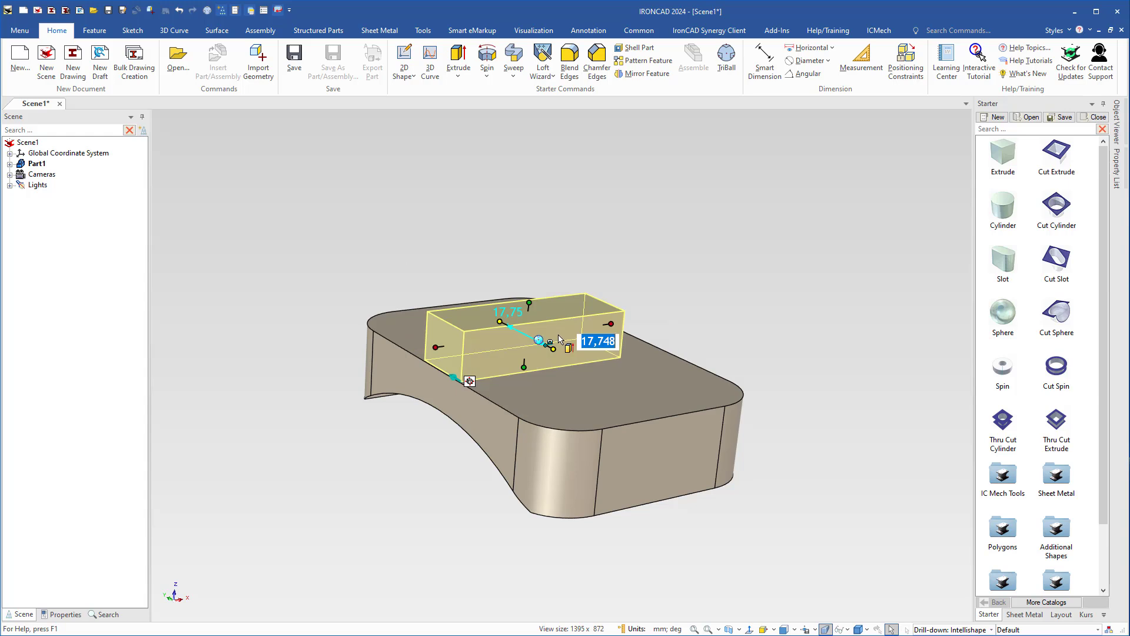
{"action": "type", "text": "16"}
{"action": "key", "text": "Return"}
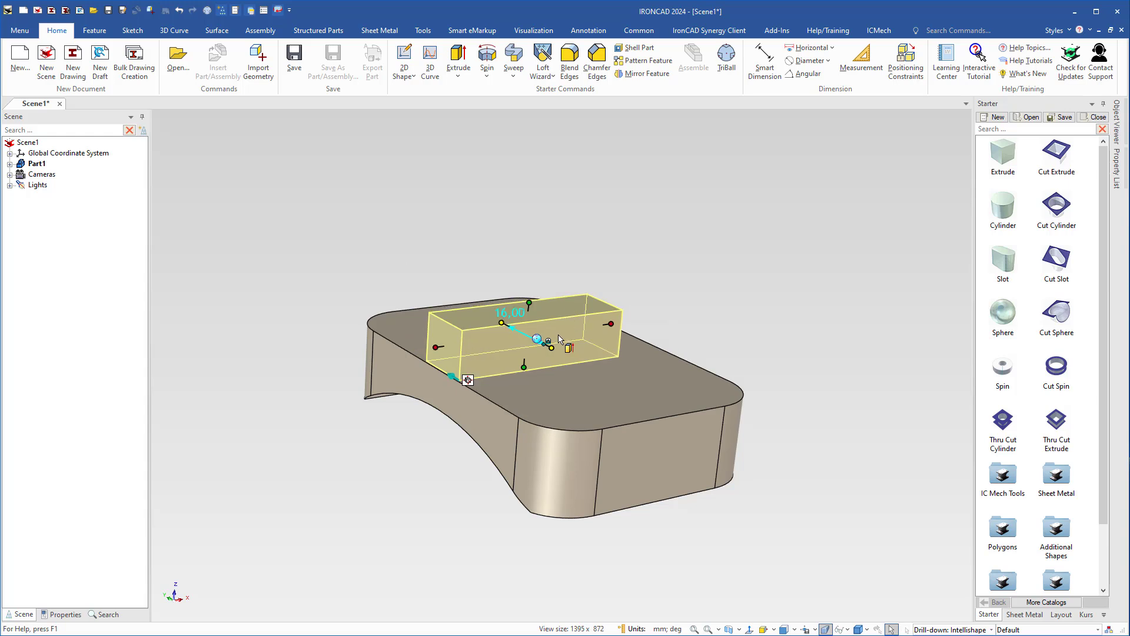
{"action": "left_click_drag", "start_coordinate": [435, 346], "coordinate": [461, 415]}
{"action": "left_click_drag", "start_coordinate": [613, 323], "coordinate": [668, 354]}
- Open the block's cross-section for editing and delete the rectangle's left and top lines
{"action": "mouse_move", "coordinate": [565, 392]}
{"action": "middle_mouse_down"}
{"action": "mouse_move", "coordinate": [528, 388]}
{"action": "mouse_move", "coordinate": [557, 387]}
{"action": "middle_mouse_up"}
{"action": "key", "text": "e"}
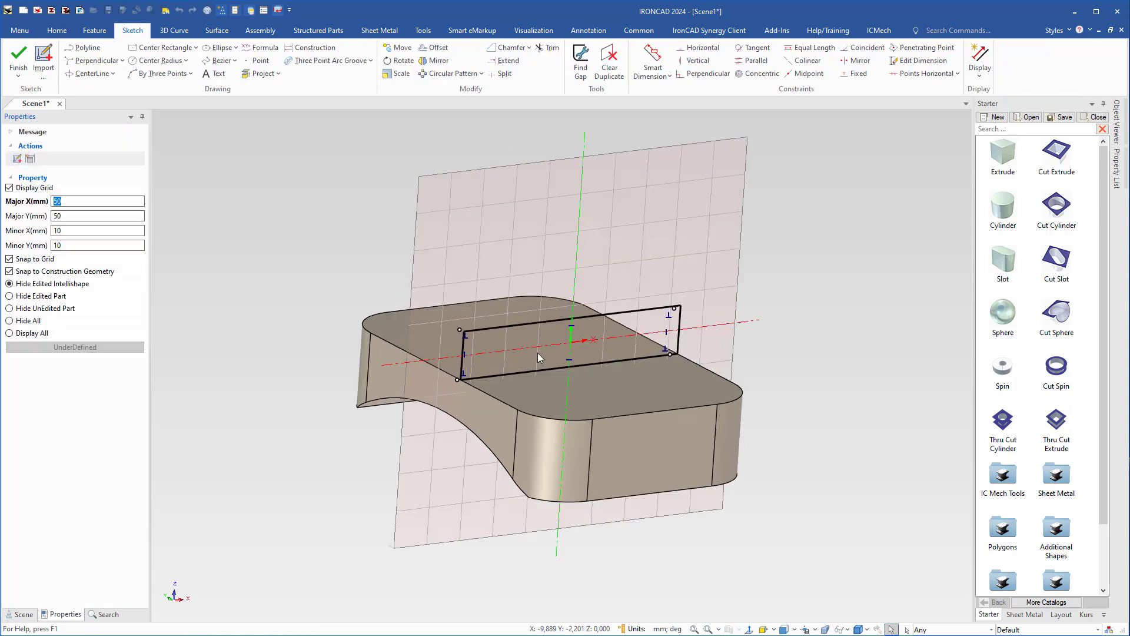
{"action": "key", "text": "F7"}
{"action": "left_click", "coordinate": [542, 351]}
{"action": "middle_click_drag", "start_coordinate": [615, 409], "coordinate": [609, 420]}
{"action": "key", "text": "F7"}
{"action": "left_click", "coordinate": [528, 379]}
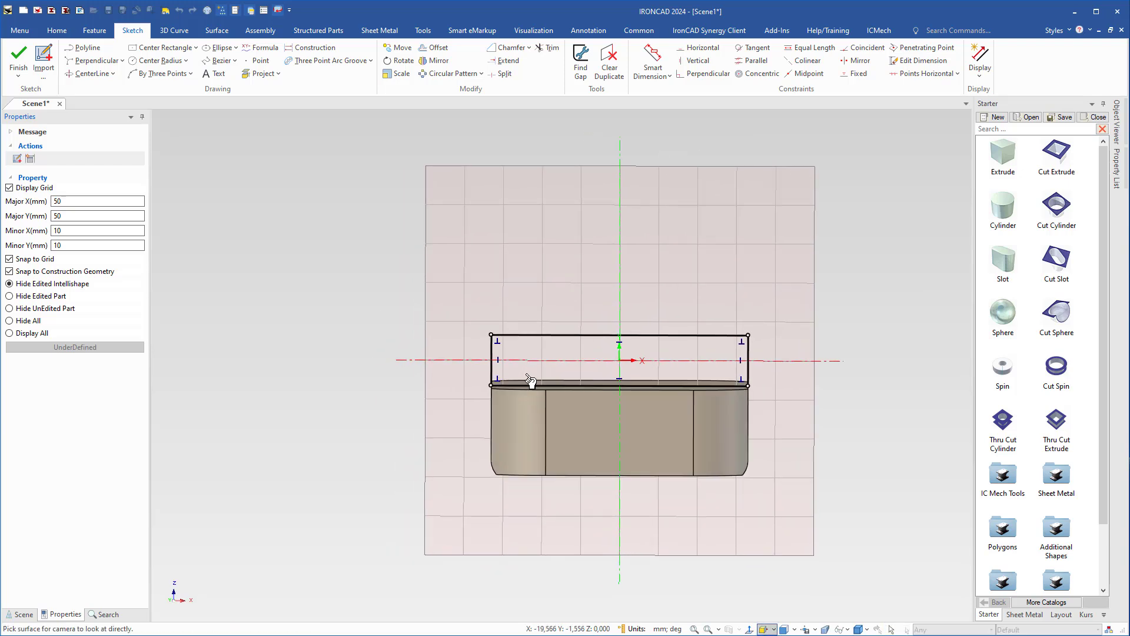
{"action": "left_click", "coordinate": [505, 355]}
{"action": "key", "text": "Delete"}
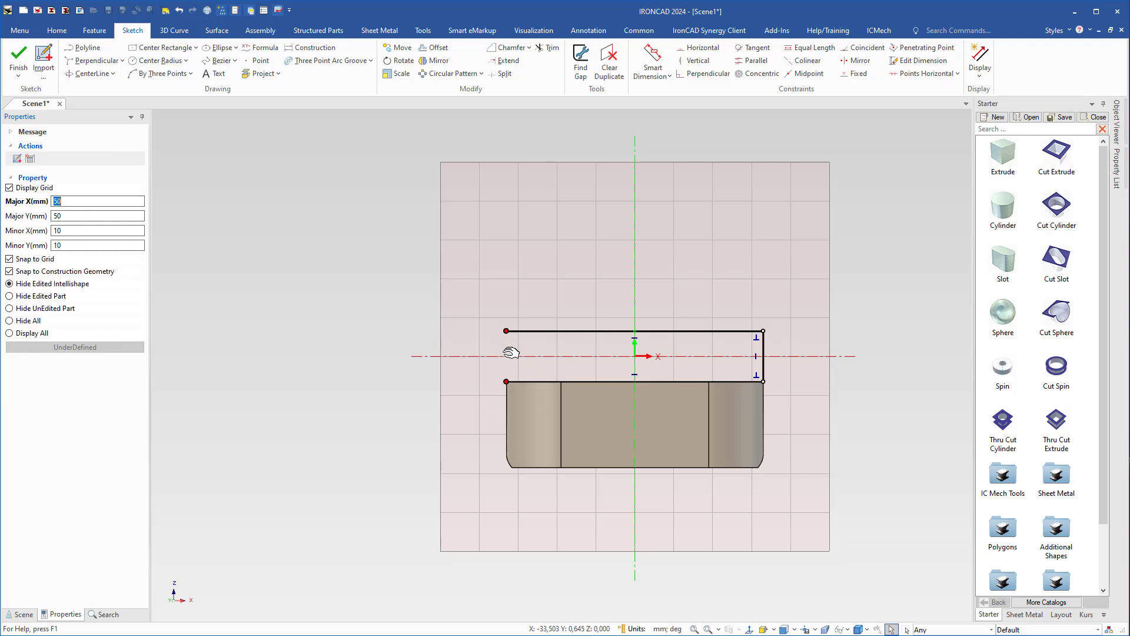
{"action": "left_click", "coordinate": [534, 332]}
{"action": "key", "text": "Delete"}
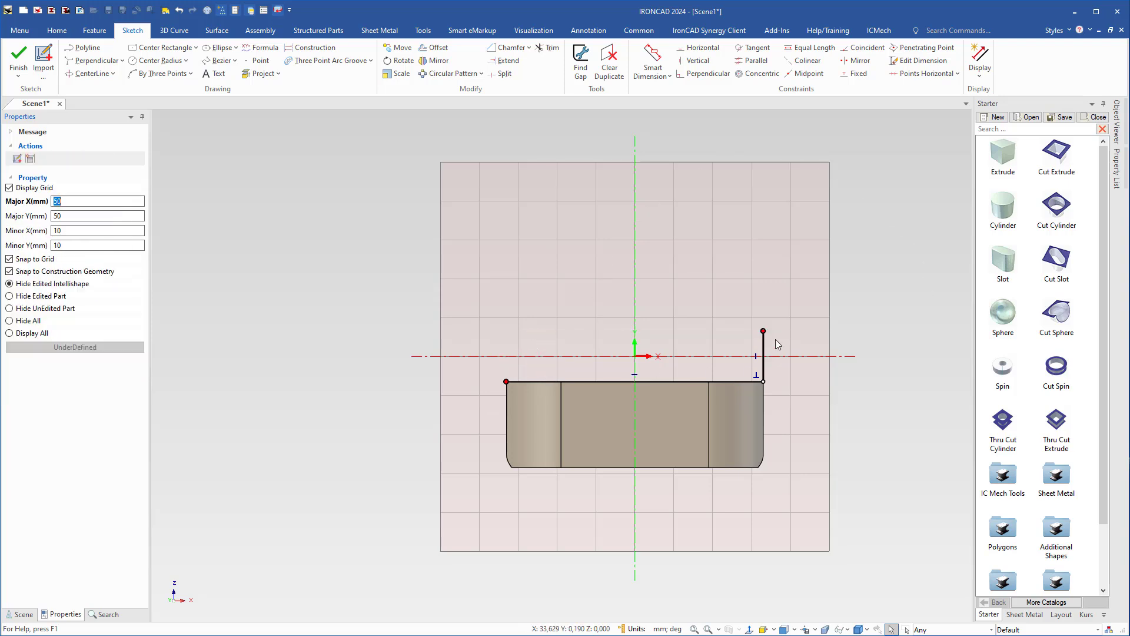
- Move the free upper end of the right line up and to the left, making a slanted line about 144 mm long
{"action": "mouse_move", "coordinate": [763, 331]}
{"action": "left_mouse_down"}
{"action": "mouse_move", "coordinate": [550, 244]}
{"action": "mouse_move", "coordinate": [412, 161]}
{"action": "left_mouse_up"}
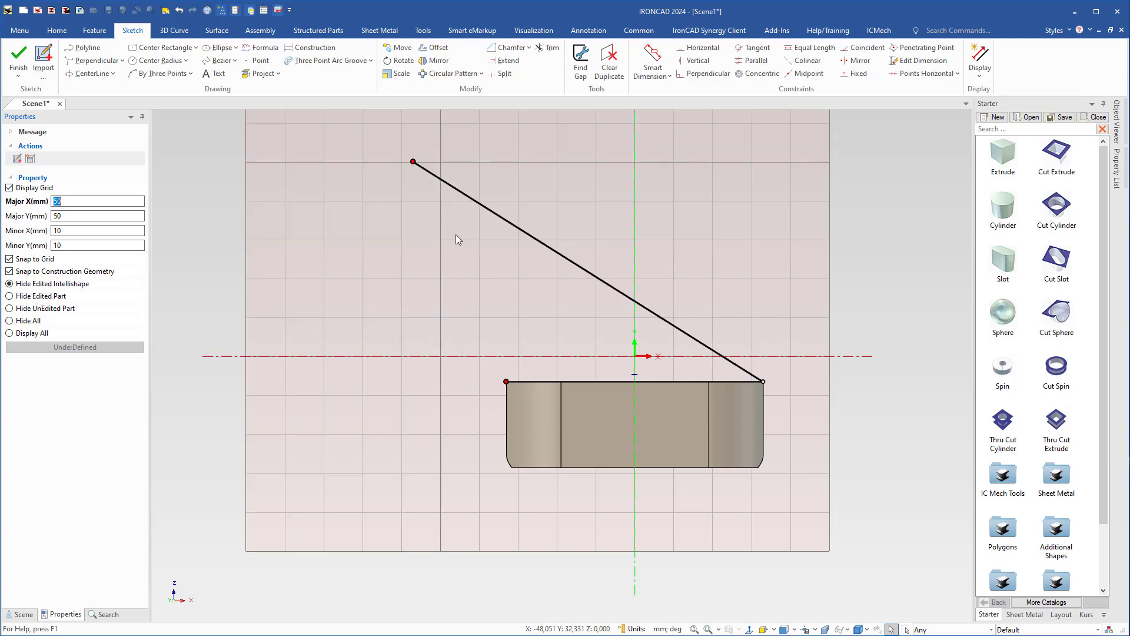
{"action": "scroll", "coordinate": [454, 234], "scroll_direction": "down", "scroll_amount": 1}
{"action": "middle_click_drag", "start_coordinate": [497, 288], "coordinate": [380, 373], "text": "shift"}
{"action": "mouse_move", "coordinate": [335, 296]}
{"action": "left_mouse_down"}
{"action": "mouse_move", "coordinate": [340, 280]}
{"action": "mouse_move", "coordinate": [242, 151]}
{"action": "mouse_move", "coordinate": [267, 167]}
{"action": "left_mouse_up"}
- Reference the slanted line's angle to the vertical and set it to 50°
{"action": "left_click", "coordinate": [464, 340]}
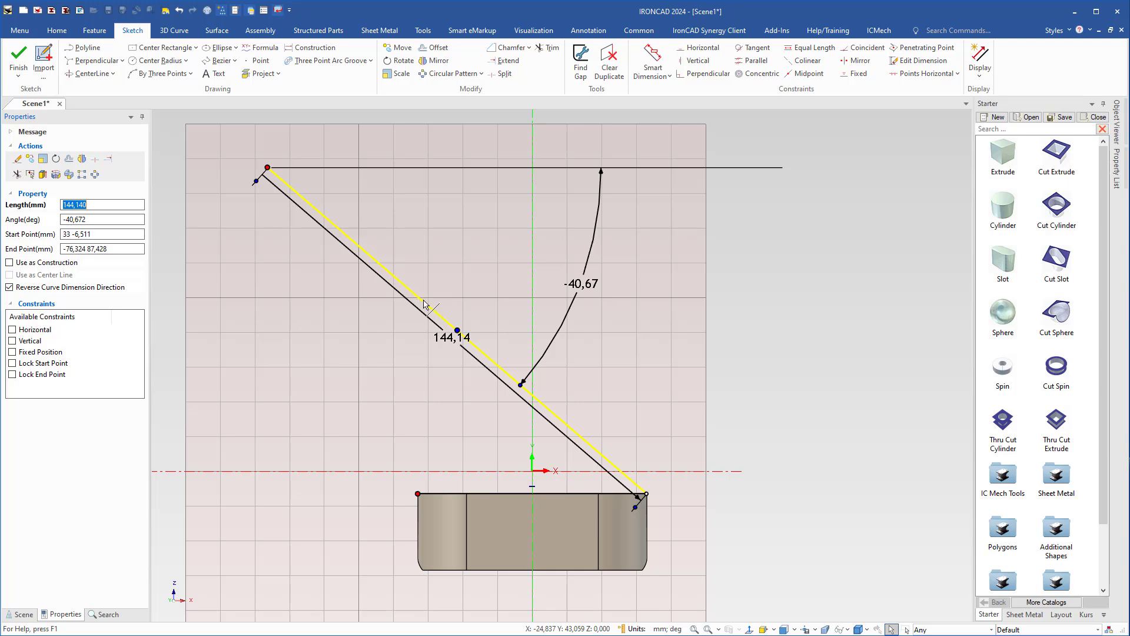
{"action": "left_click", "coordinate": [301, 198]}
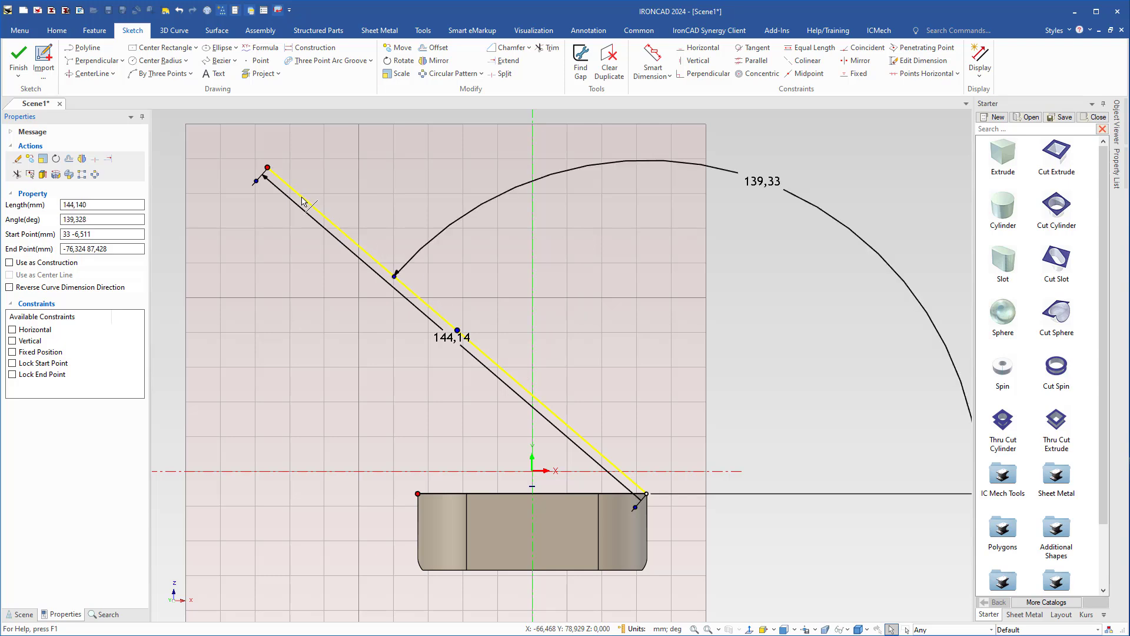
{"action": "middle_click_drag", "start_coordinate": [814, 436], "coordinate": [755, 432]}
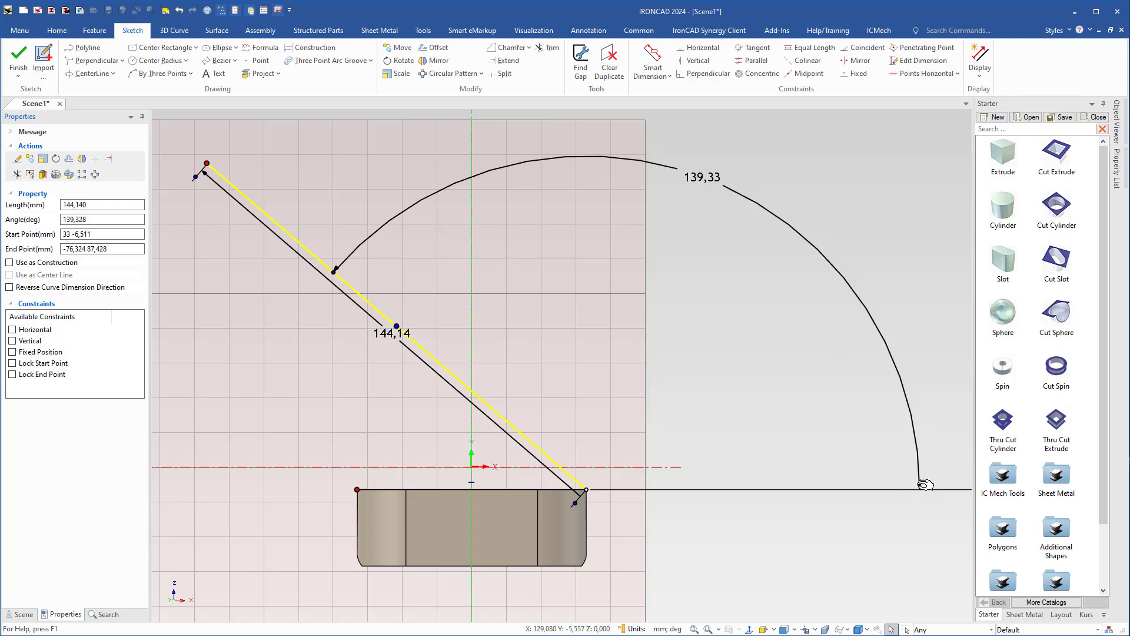
{"action": "left_click_drag", "start_coordinate": [476, 218], "coordinate": [472, 217]}
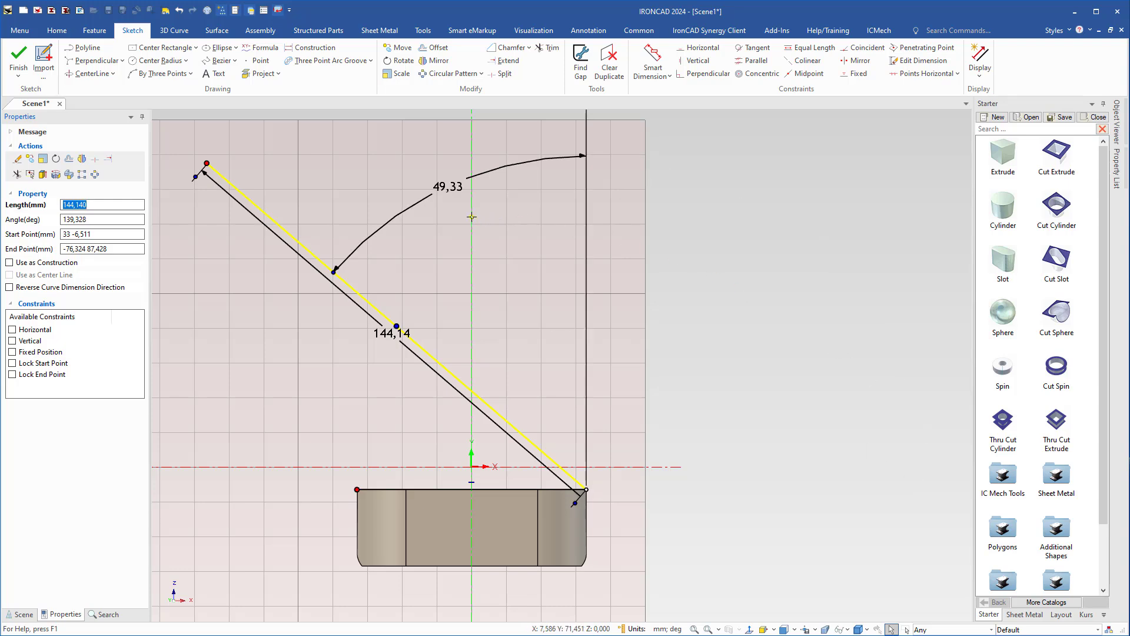
{"action": "double_click", "coordinate": [443, 186]}
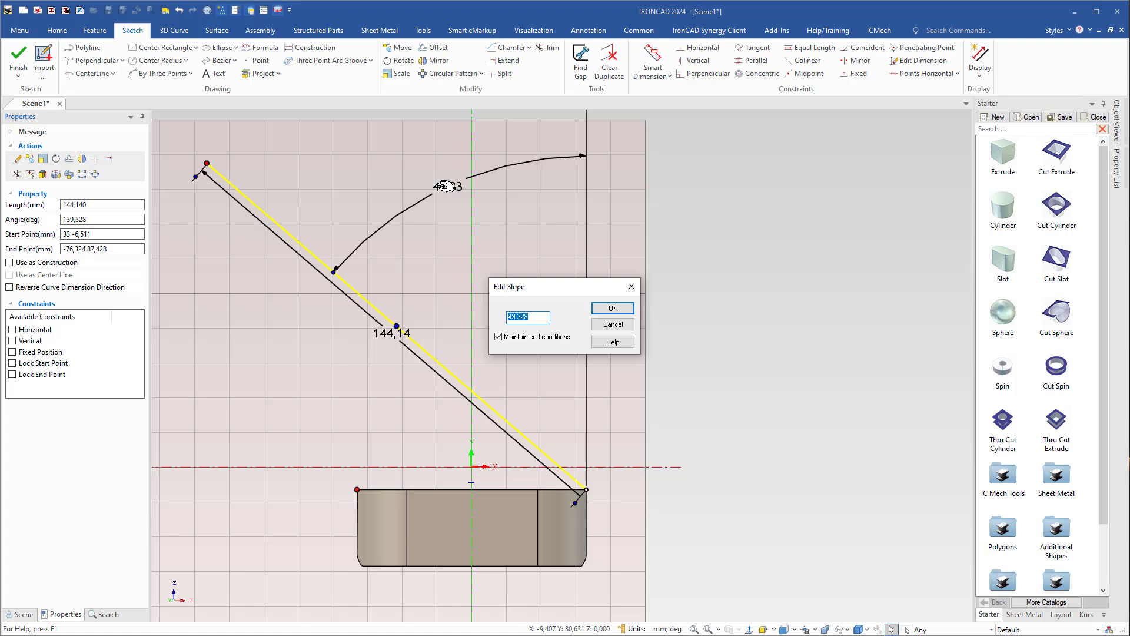
{"action": "type", "text": "50"}
{"action": "key", "text": "Return"}
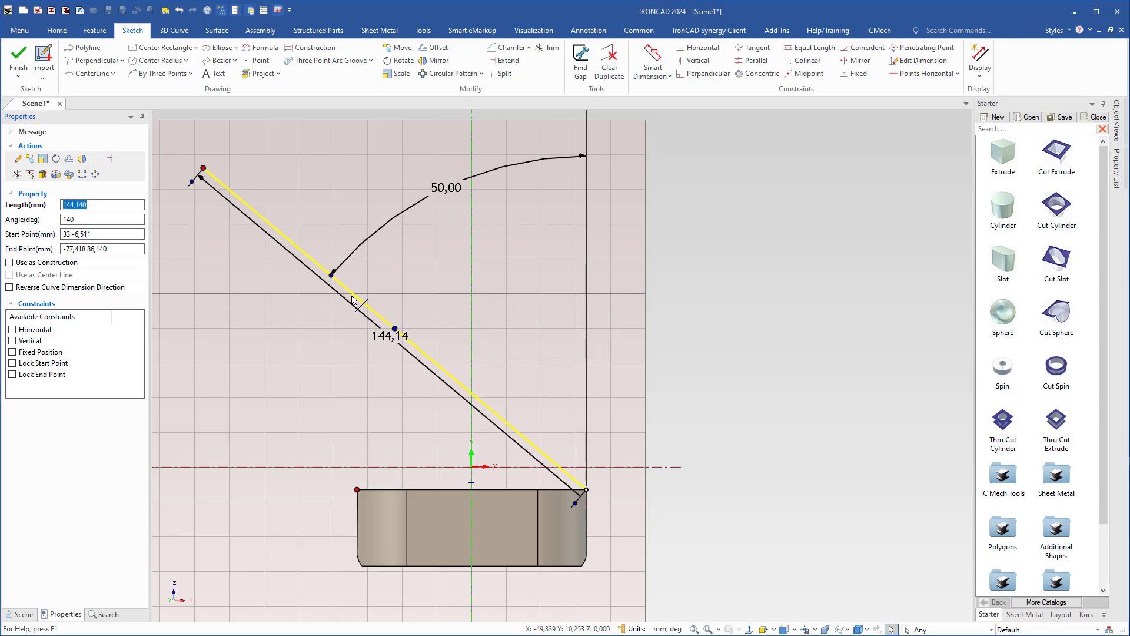
{"action": "left_click", "coordinate": [525, 325]}
- Close the rib profile with a slanted line about 83 mm long from the base's upper corner and a vertical line about 22 mm long, finishing the sketch
{"action": "middle_click_drag", "start_coordinate": [364, 392], "coordinate": [520, 409], "text": "shift"}
{"action": "left_click_drag", "start_coordinate": [0, 8], "coordinate": [294, 35]}
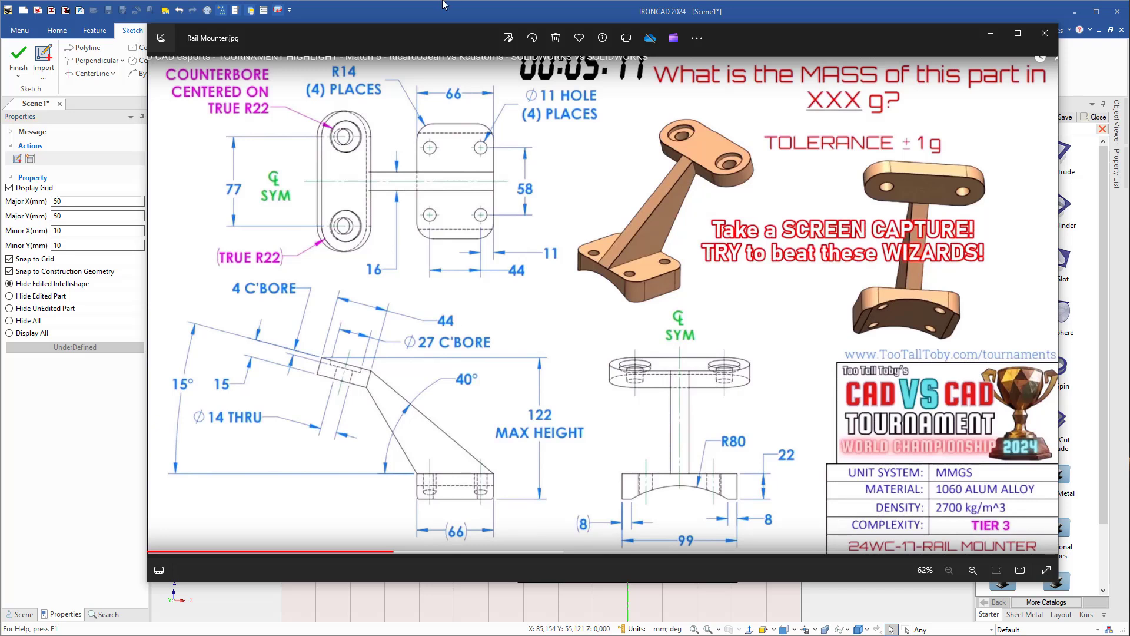
{"action": "left_click_drag", "start_coordinate": [415, 39], "coordinate": [1129, 71]}
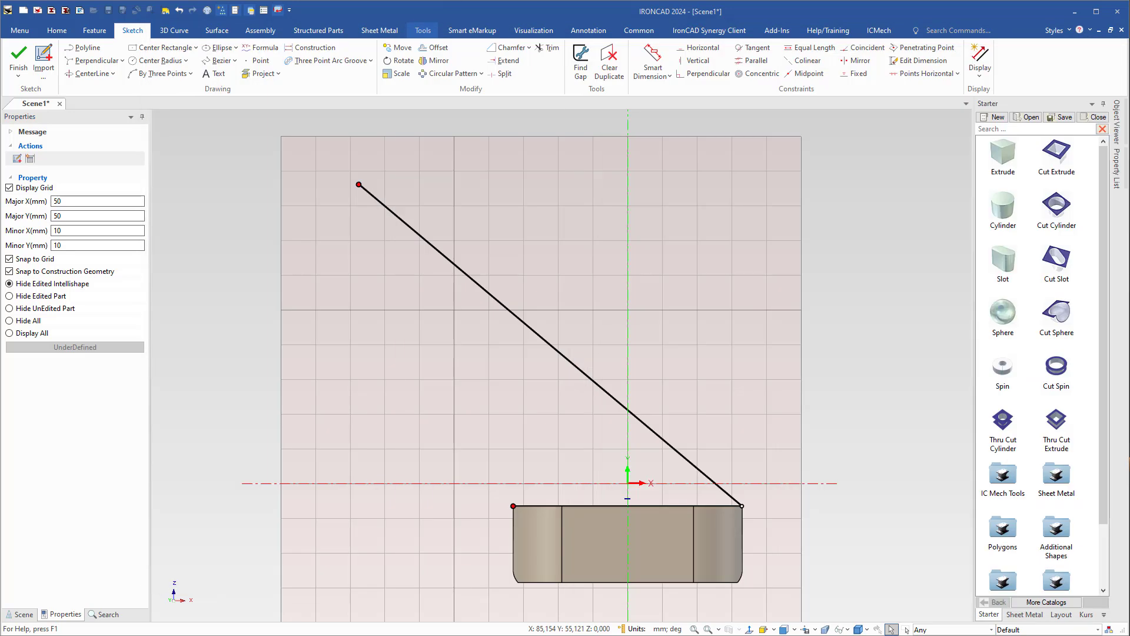
{"action": "right_click", "coordinate": [507, 421]}
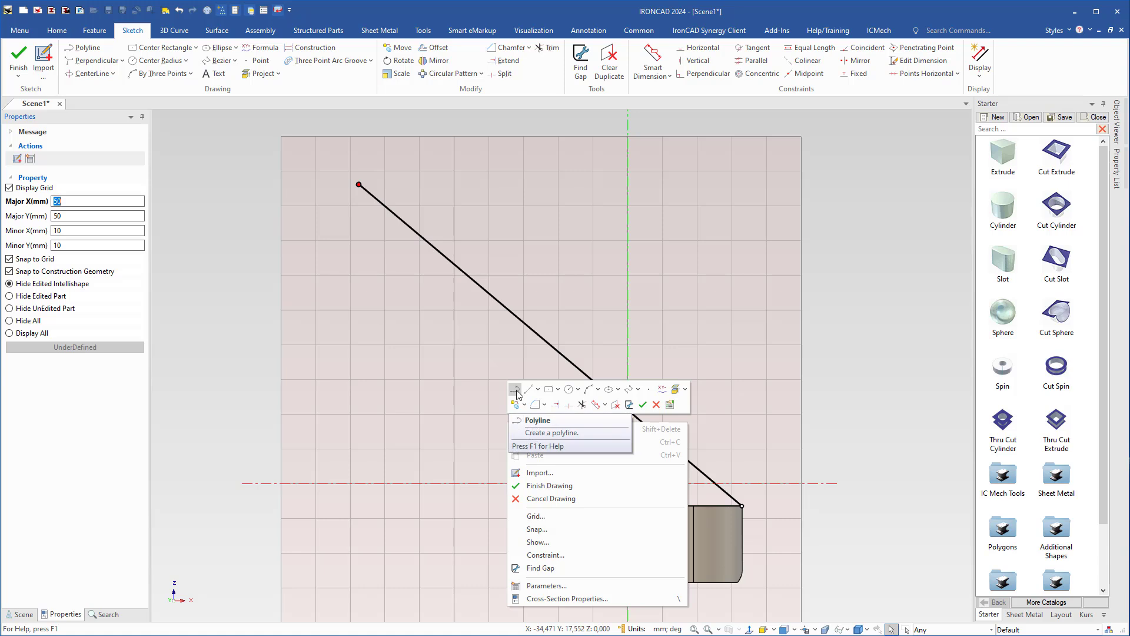
{"action": "left_click", "coordinate": [515, 391]}
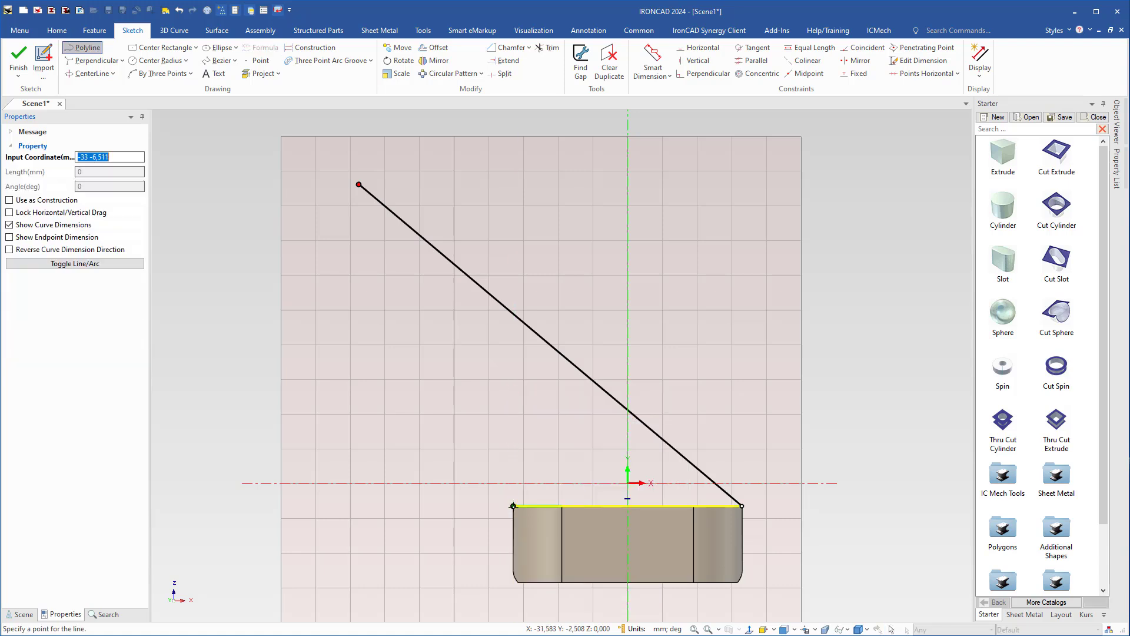
{"action": "left_click", "coordinate": [513, 506]}
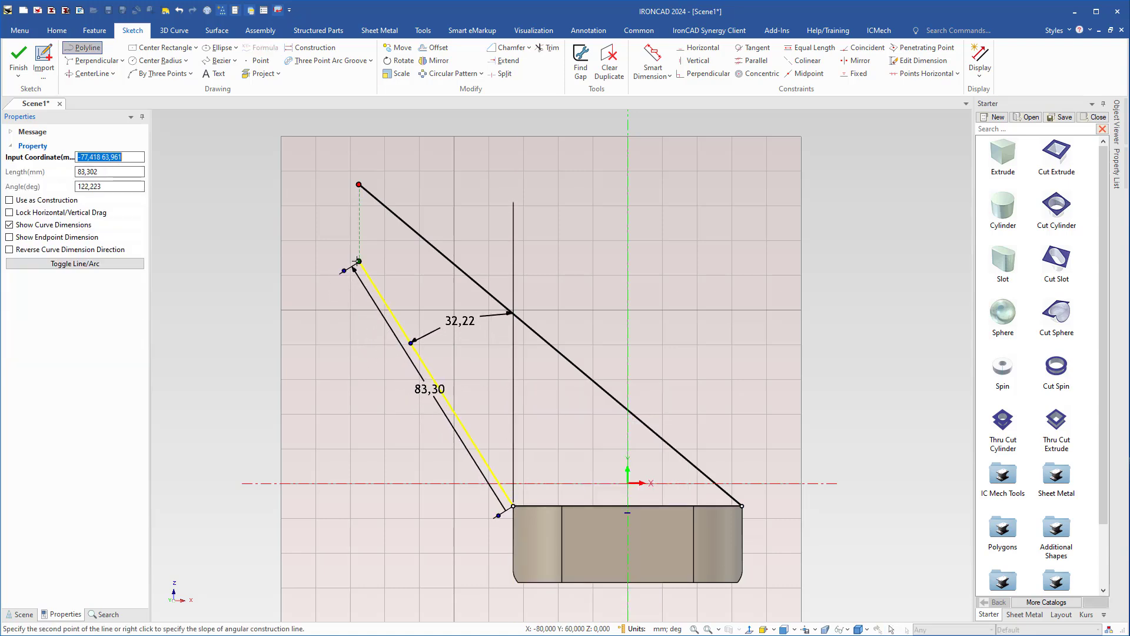
{"action": "left_click", "coordinate": [359, 261]}
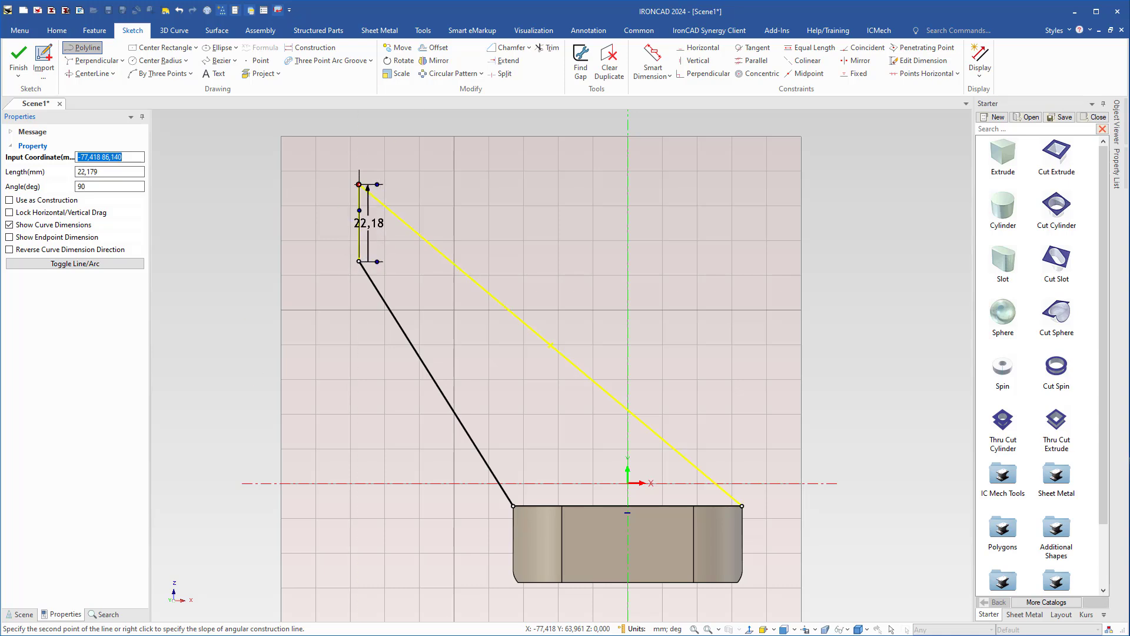
{"action": "left_click", "coordinate": [358, 184]}
{"action": "key", "text": "Escape"}
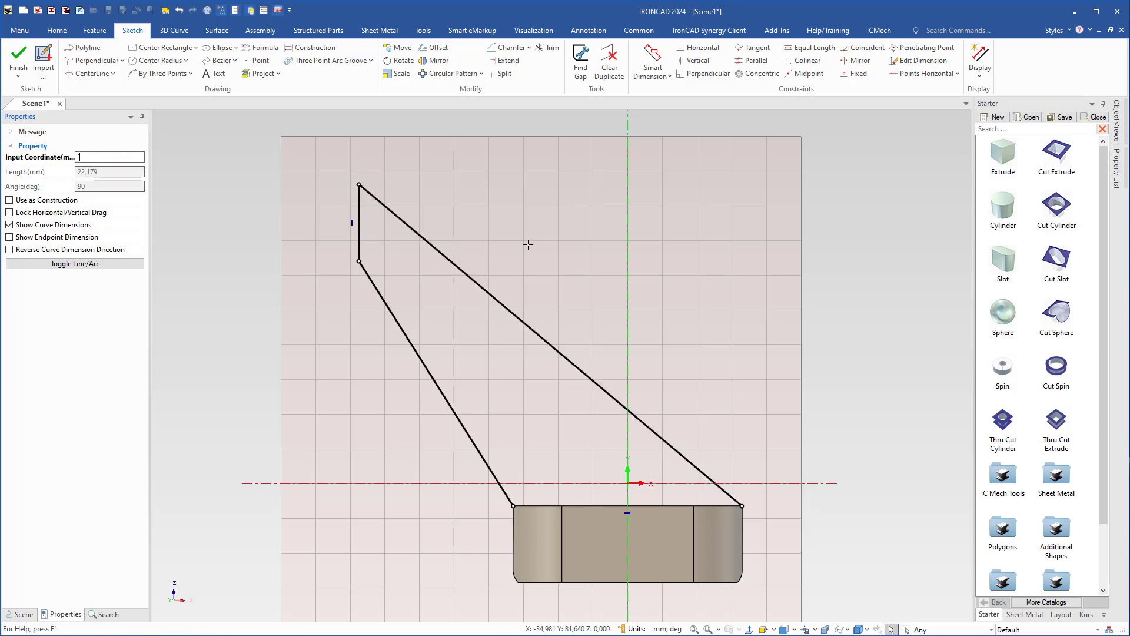
{"action": "right_click", "coordinate": [468, 349]}
{"action": "left_click", "coordinate": [496, 415]}
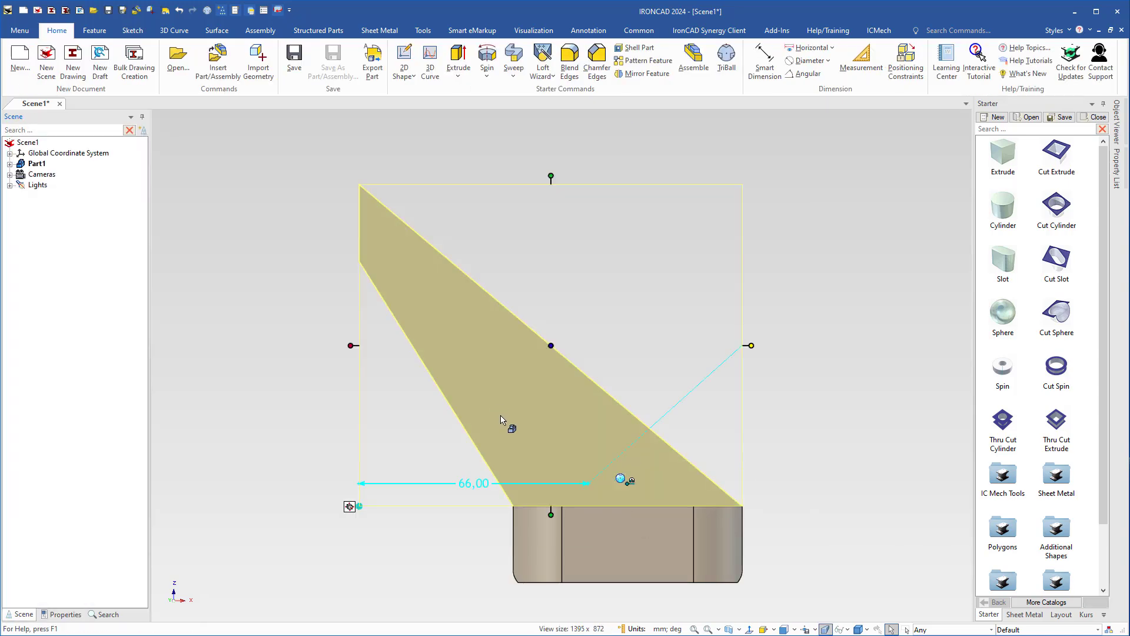
- Place a new extruded block as a separate part beside the base, in front of the rib's free end
{"action": "left_click", "coordinate": [361, 391]}
{"action": "middle_click_drag", "start_coordinate": [413, 393], "coordinate": [577, 419]}
{"action": "left_click_drag", "start_coordinate": [1129, 24], "coordinate": [325, 50]}
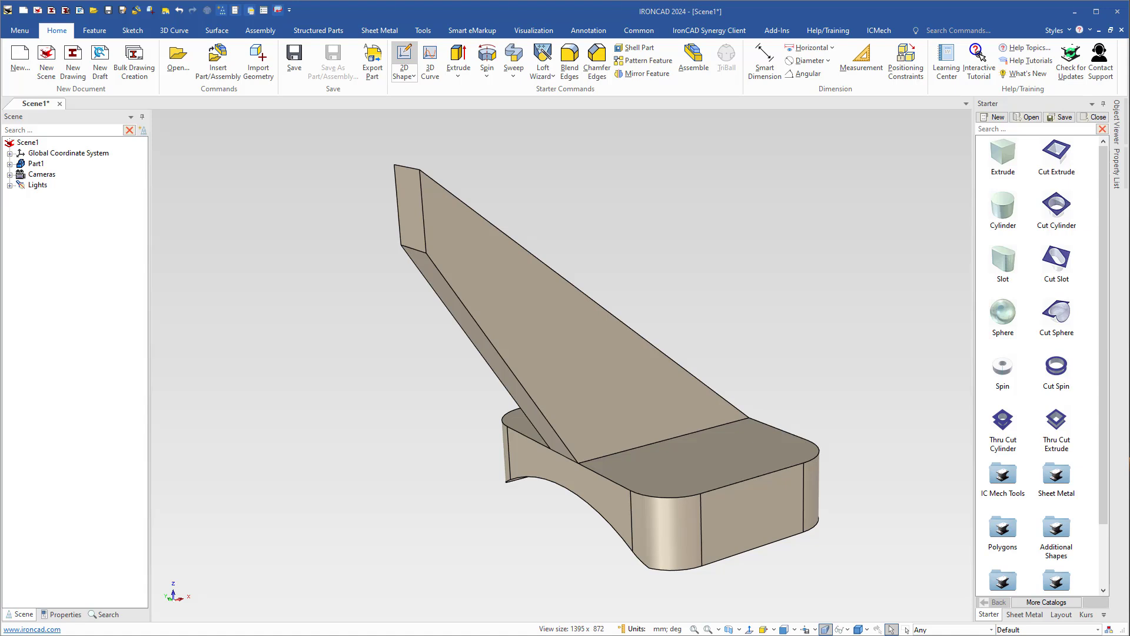
{"action": "left_click_drag", "start_coordinate": [1004, 150], "coordinate": [410, 503]}
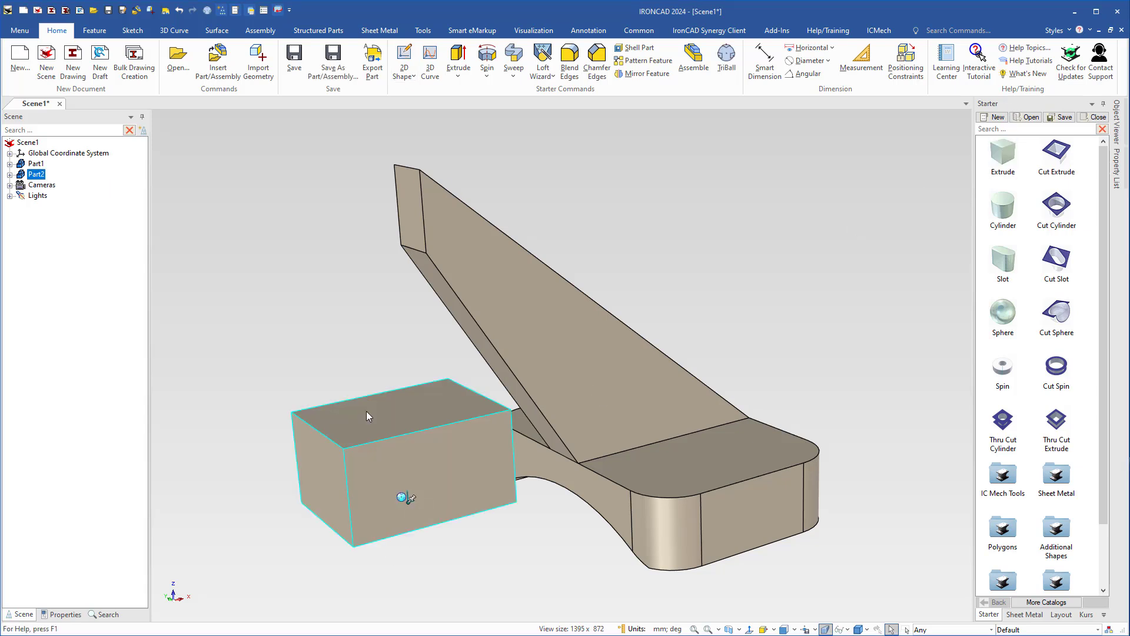
{"action": "middle_click_drag", "start_coordinate": [366, 410], "coordinate": [443, 319]}
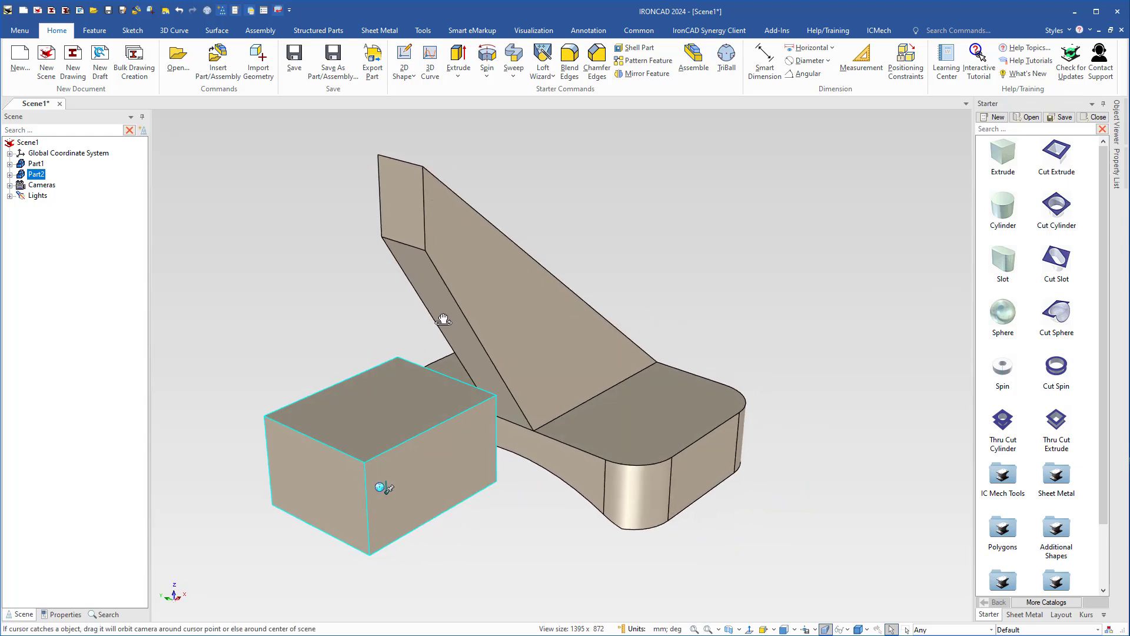
- Size the new block to 44 mm long, 77 mm wide and 15 mm high
{"action": "left_click", "coordinate": [320, 505]}
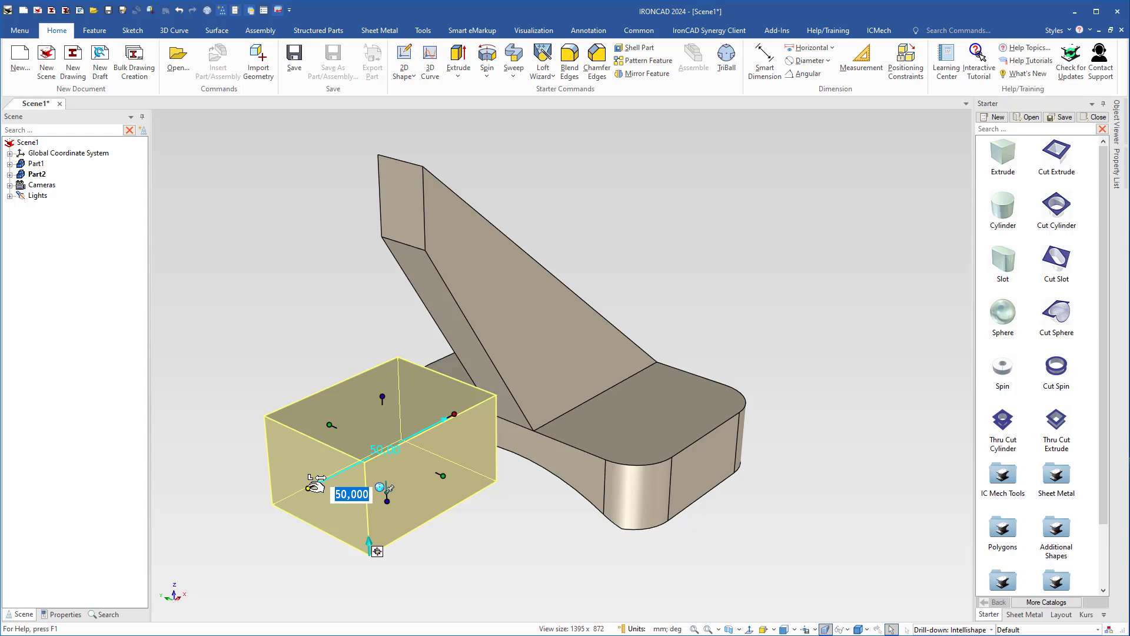
{"action": "type", "text": "44"}
{"action": "key", "text": "Return"}
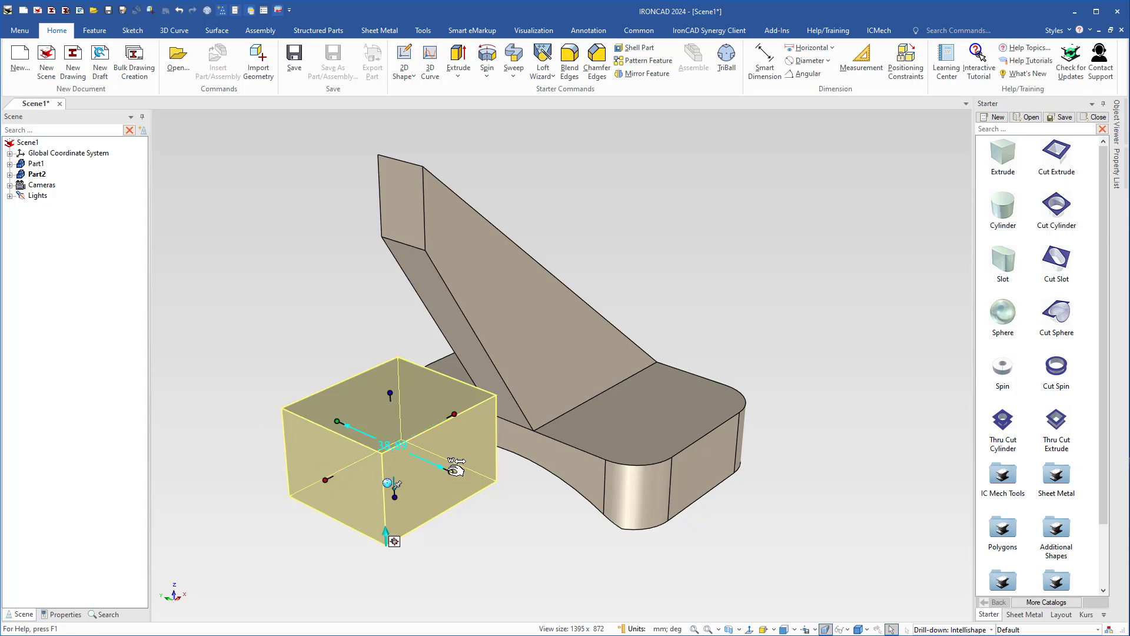
{"action": "mouse_move", "coordinate": [455, 469]}
{"action": "type", "text": "77"}
{"action": "key", "text": "Return"}
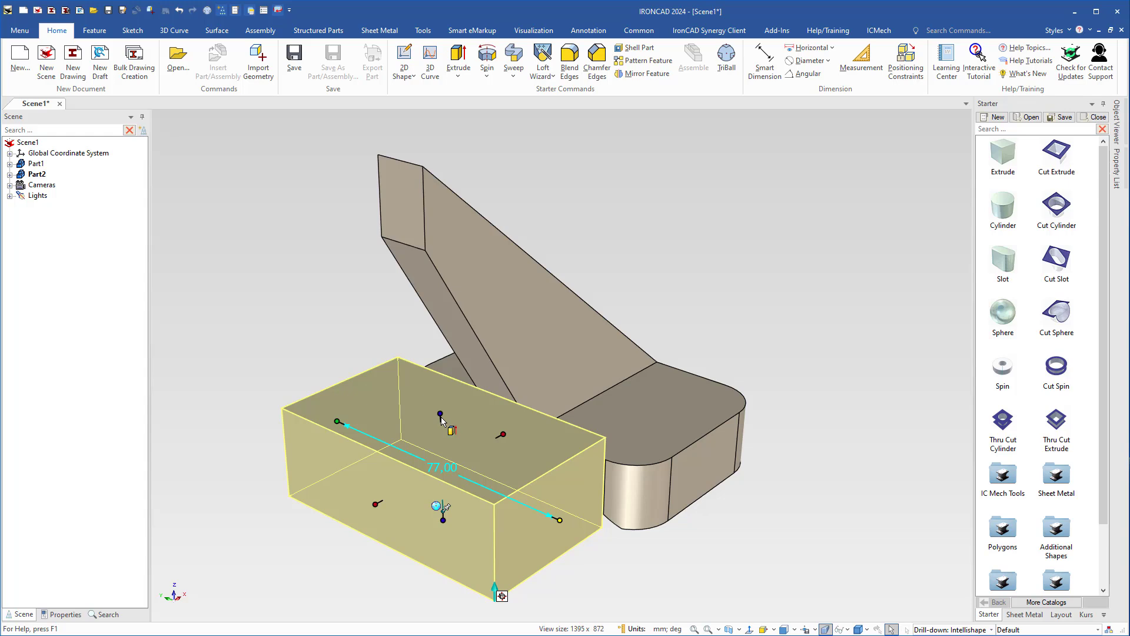
{"action": "mouse_move", "coordinate": [435, 410]}
{"action": "type", "text": "15"}
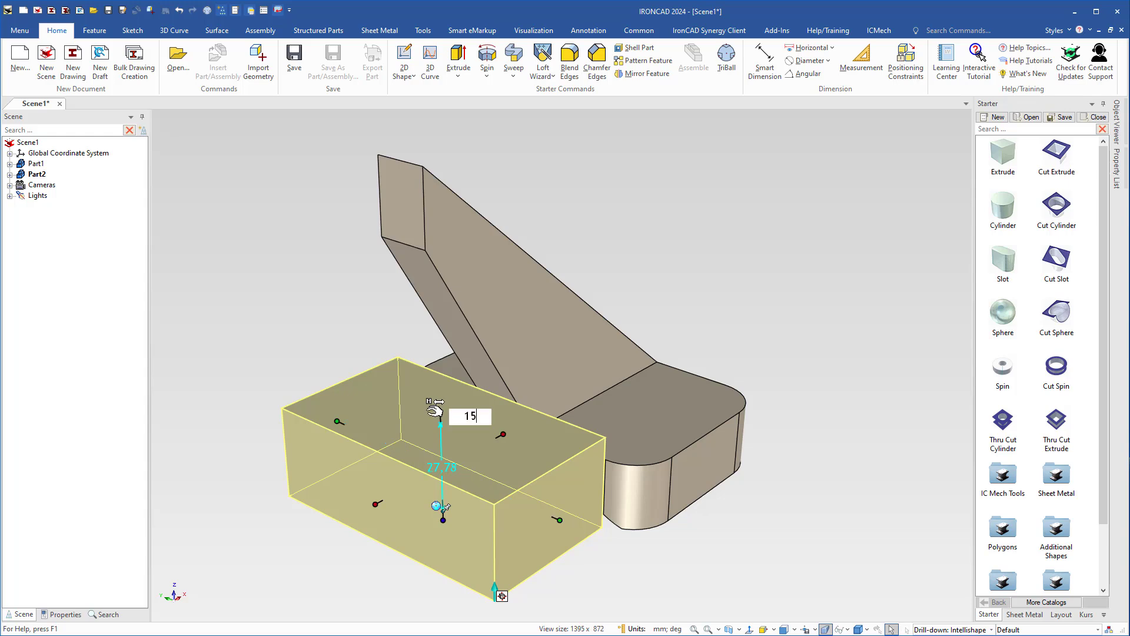
{"action": "key", "text": "Return"}
{"action": "left_click", "coordinate": [616, 577]}
- Activate the TriBall on the block and relocate it alone to the midpoint of the upper long edge facing away from the base
{"action": "middle_click_drag", "start_coordinate": [617, 577], "coordinate": [469, 532]}
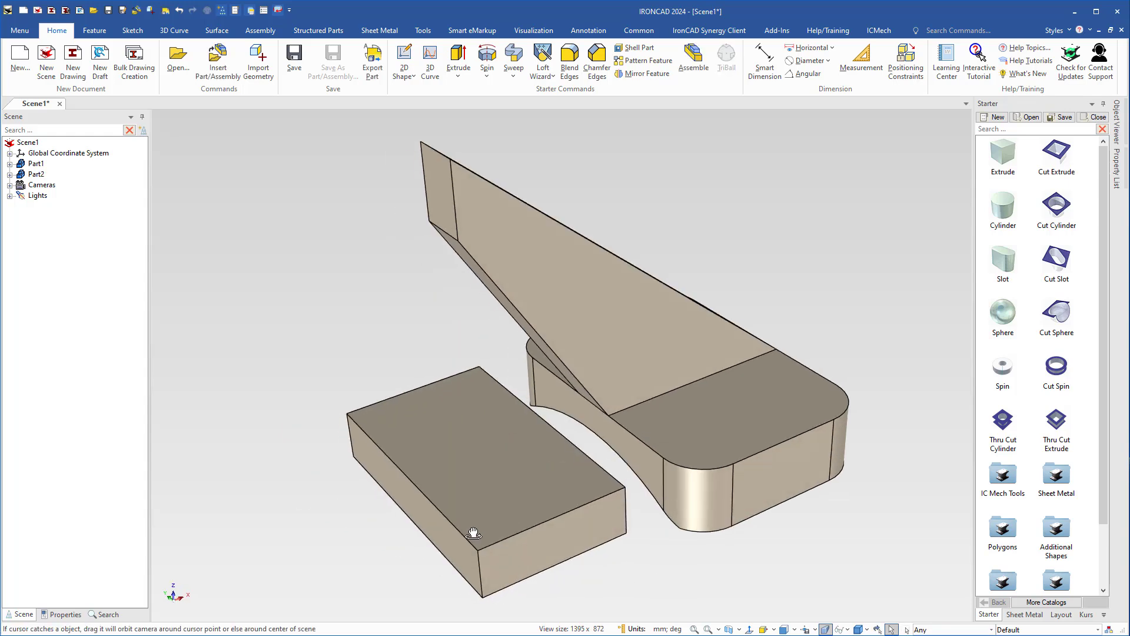
{"action": "left_click", "coordinate": [521, 472]}
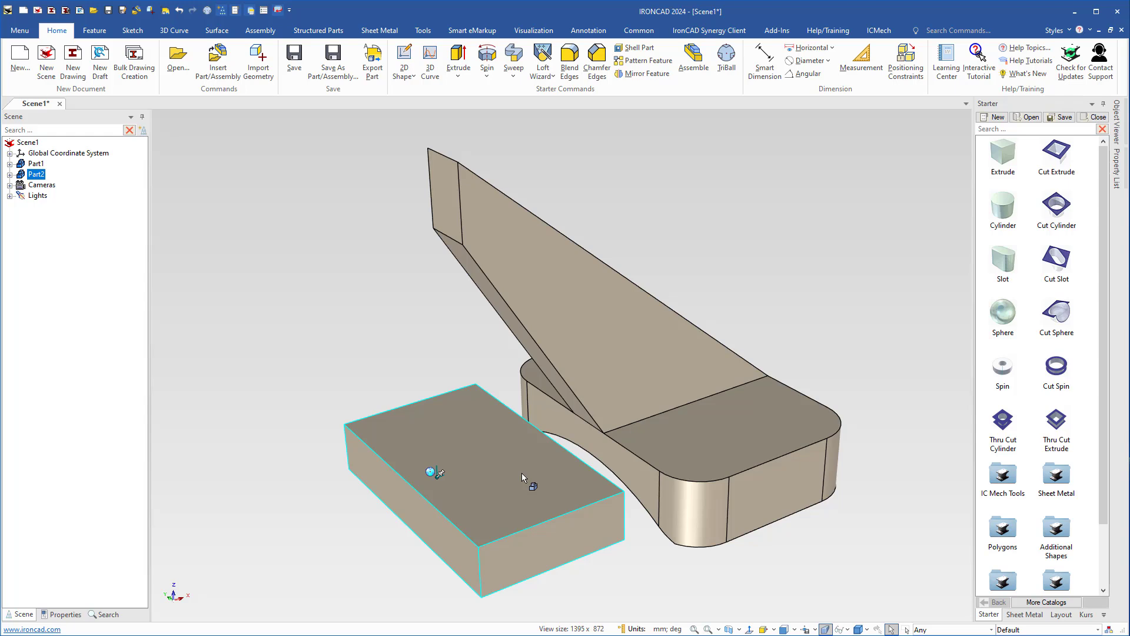
{"action": "key", "text": "F10"}
{"action": "middle_click_drag", "start_coordinate": [490, 499], "coordinate": [465, 498]}
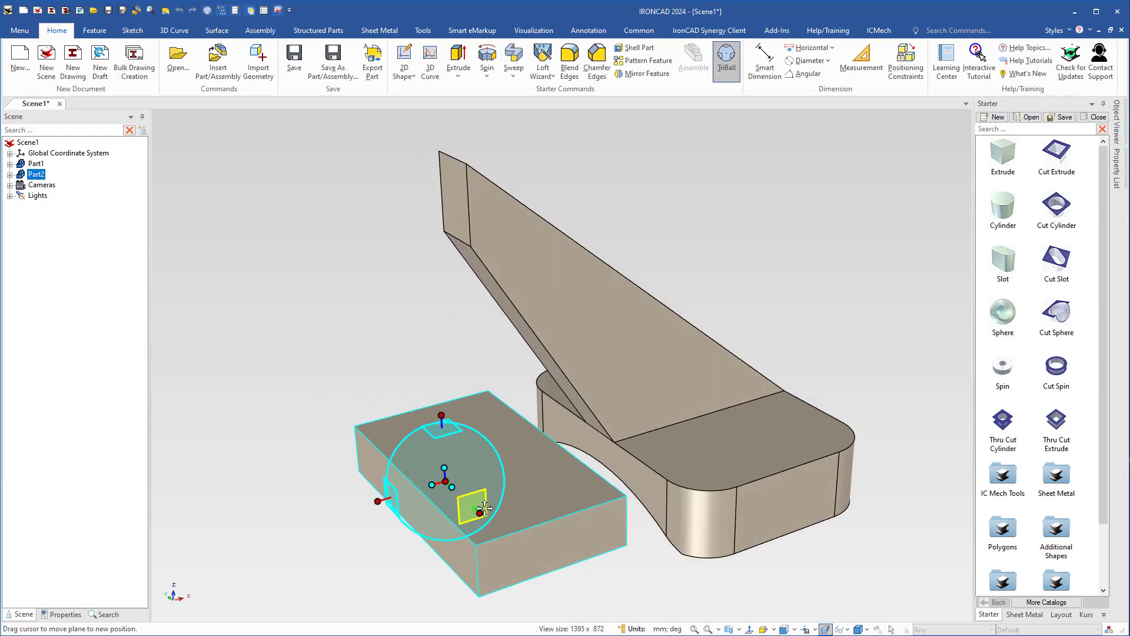
{"action": "key", "text": "space"}
{"action": "right_click", "coordinate": [446, 481]}
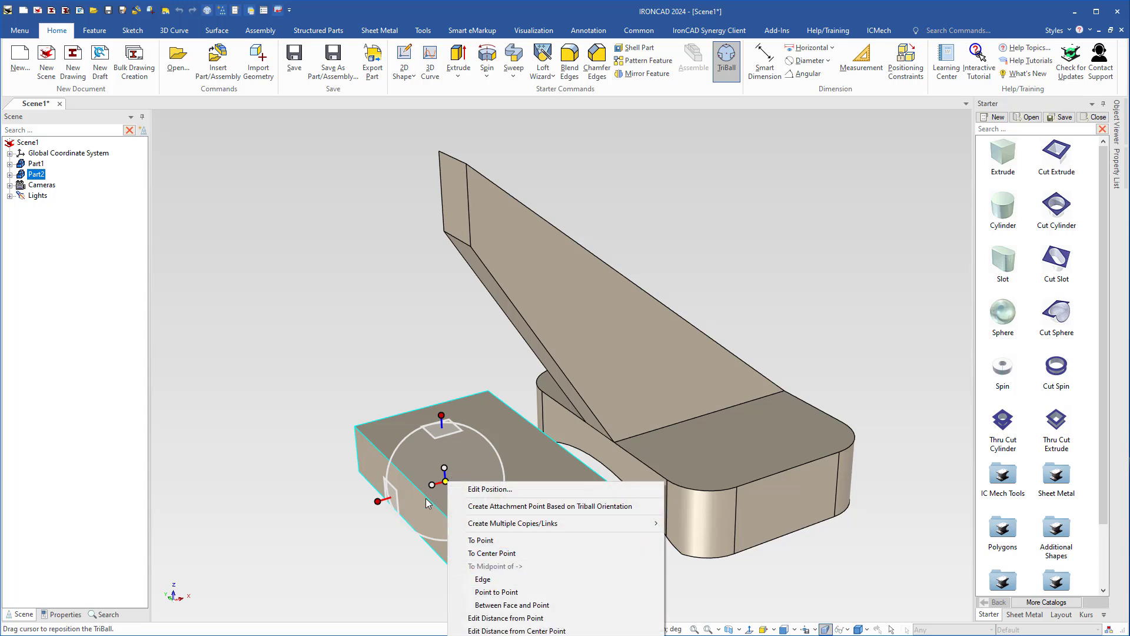
{"action": "left_click", "coordinate": [482, 579]}
{"action": "left_click", "coordinate": [432, 499]}
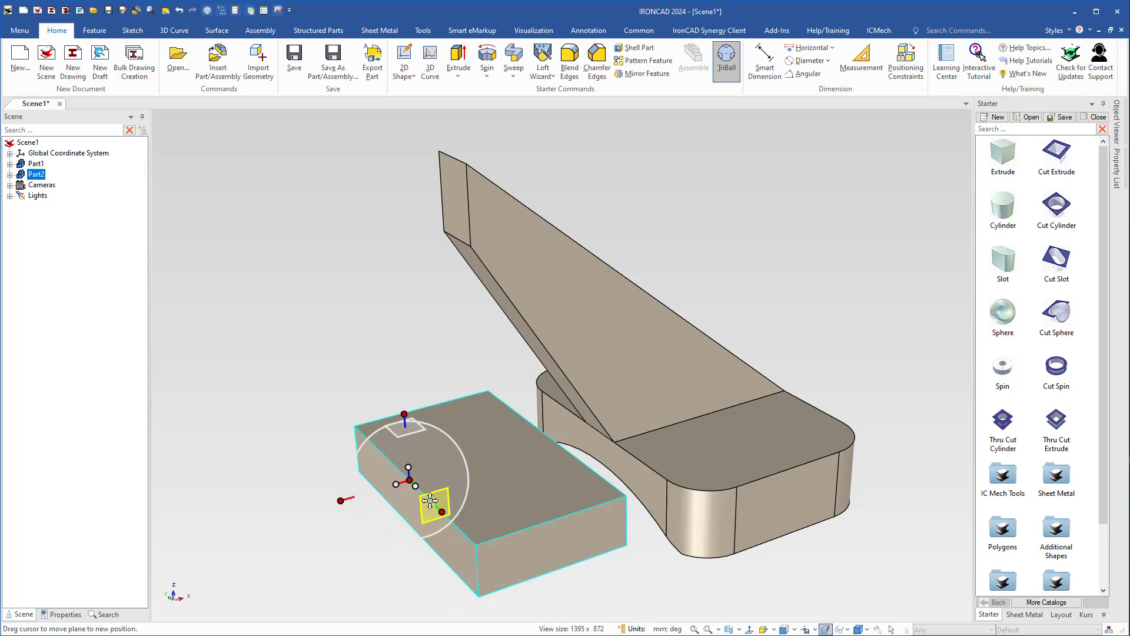
{"action": "key", "text": "space"}
- Centre the block on the rib by moving it along its width to the midpoint of the rib's end-face edge
{"action": "middle_click_drag", "start_coordinate": [409, 539], "coordinate": [353, 545]}
{"action": "middle_click_drag", "start_coordinate": [466, 499], "coordinate": [476, 536], "text": "shift"}
{"action": "scroll", "coordinate": [377, 408], "scroll_direction": "up", "scroll_amount": 1}
{"action": "right_click", "coordinate": [422, 508]}
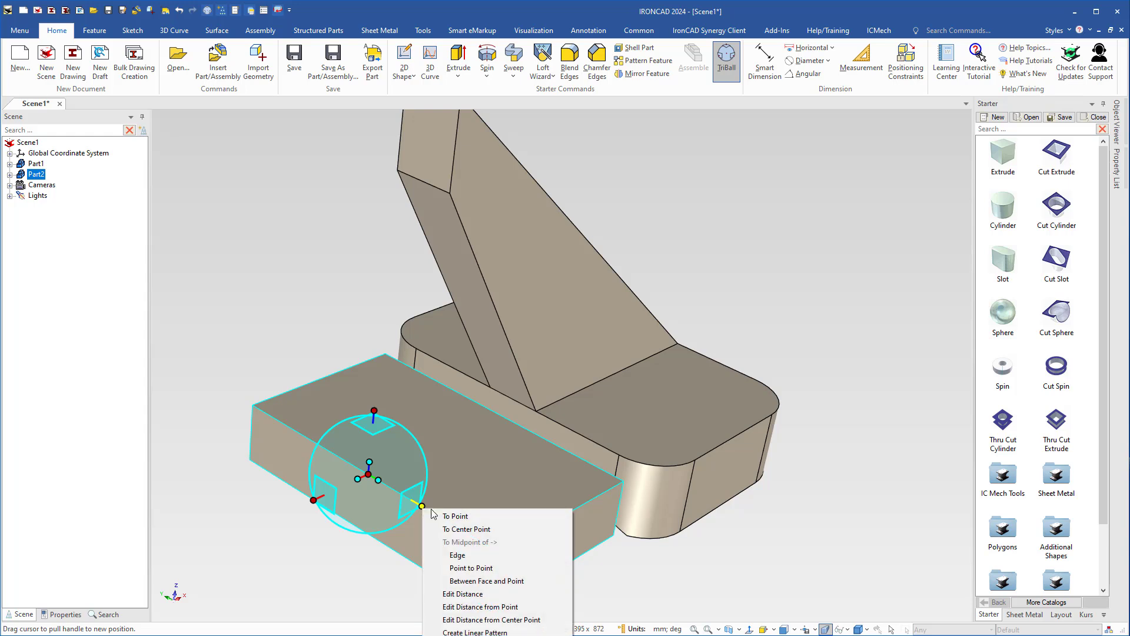
{"action": "left_click", "coordinate": [459, 555]}
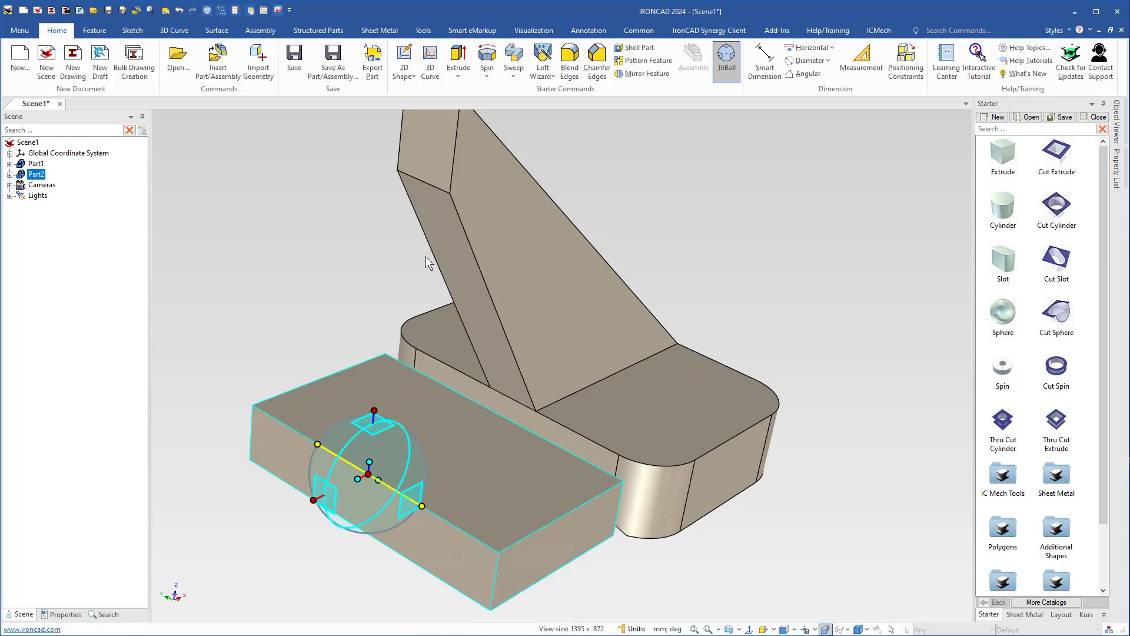
{"action": "left_click", "coordinate": [422, 181]}
{"action": "middle_click_drag", "start_coordinate": [462, 457], "coordinate": [351, 445]}
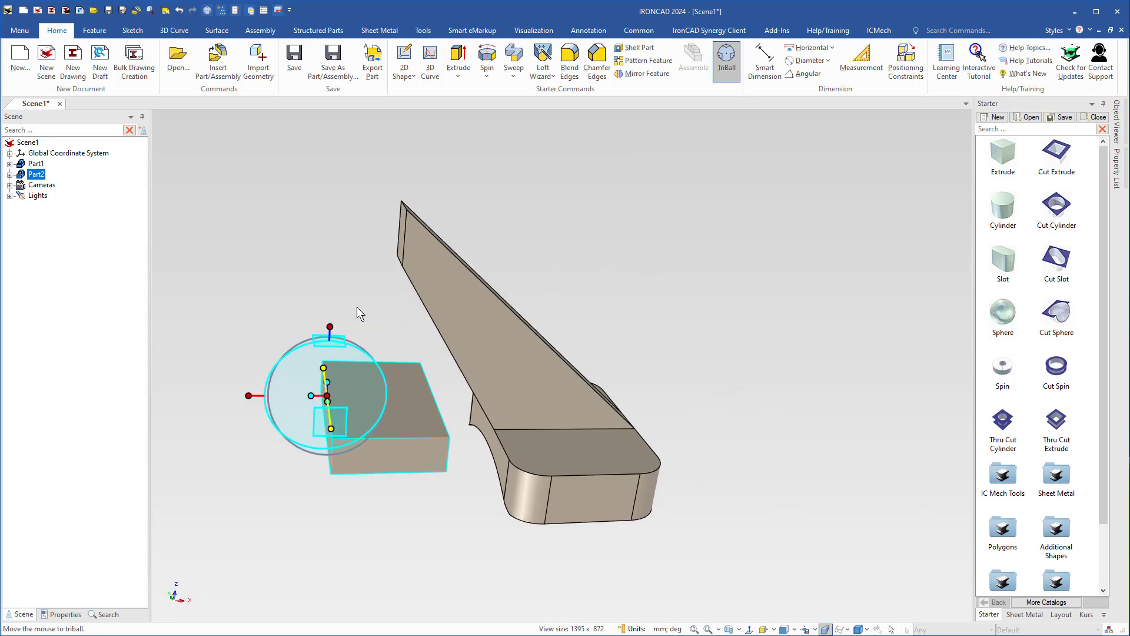
- Raise the block's upper edge to the drawing's 122 mm maximum height, referenced from the base's bottom edge
{"action": "right_click", "coordinate": [331, 328]}
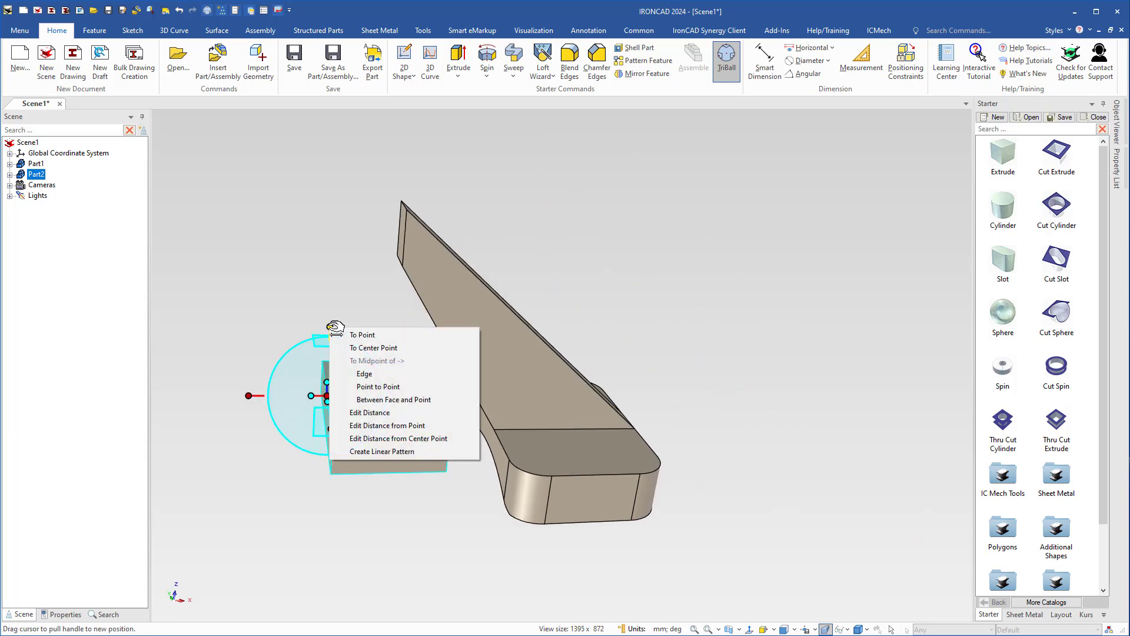
{"action": "left_click", "coordinate": [388, 426]}
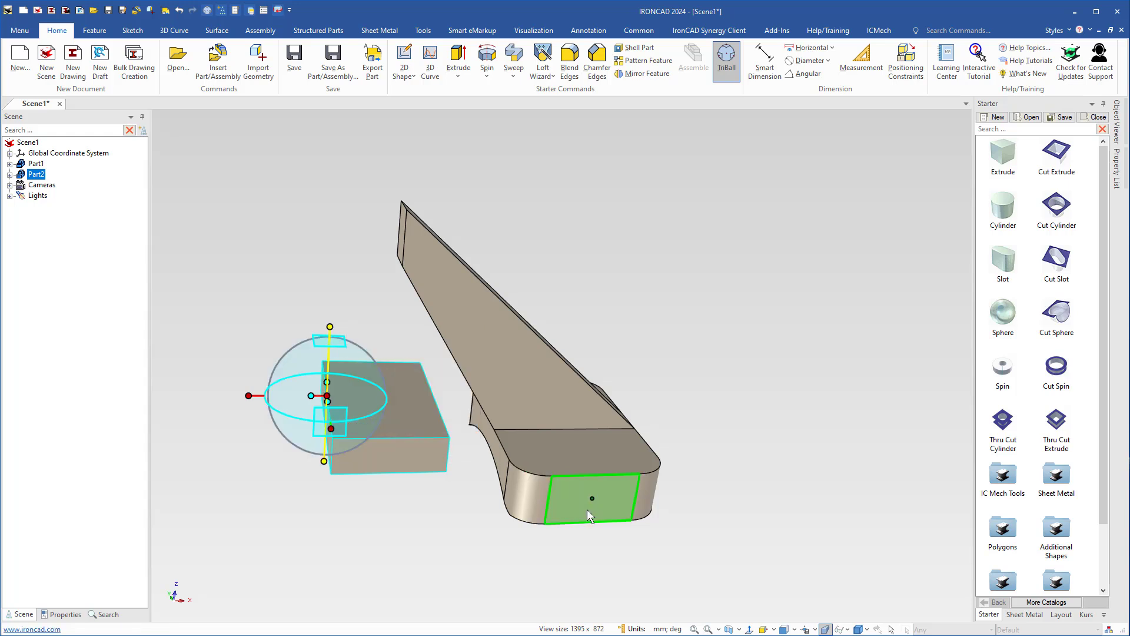
{"action": "left_click", "coordinate": [588, 521]}
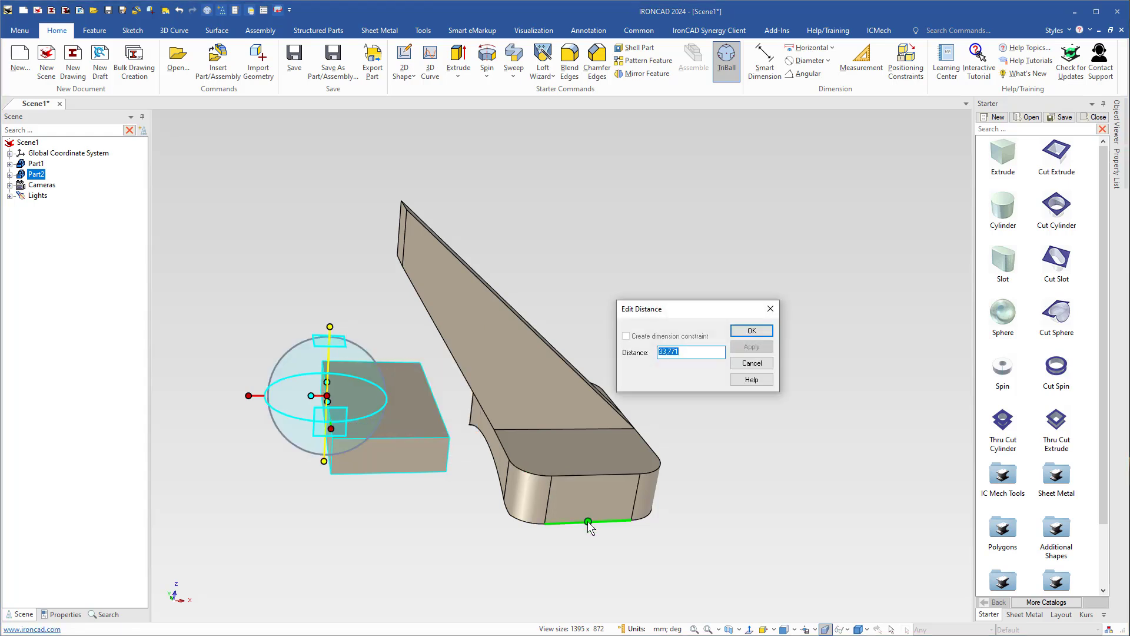
{"action": "key", "text": "Return"}
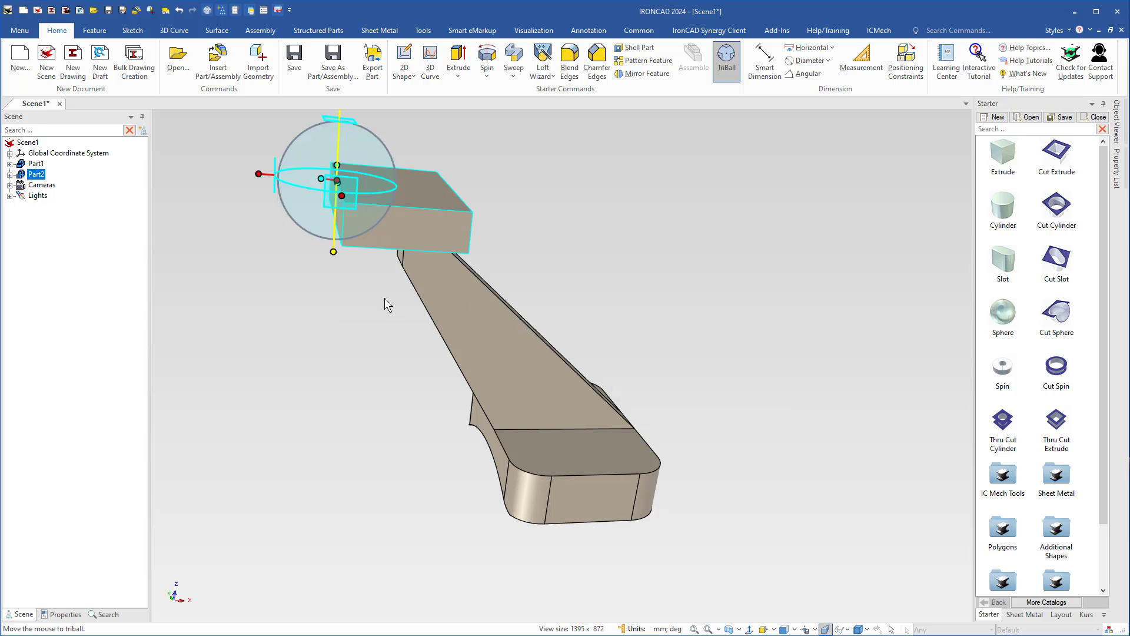
- Move the block about 34 mm horizontally away from the rib's free end
{"action": "mouse_move", "coordinate": [504, 420]}
{"action": "middle_mouse_down", "text": "shift"}
{"action": "mouse_move", "coordinate": [543, 410]}
{"action": "mouse_move", "coordinate": [519, 411]}
{"action": "middle_mouse_up", "text": "shift"}
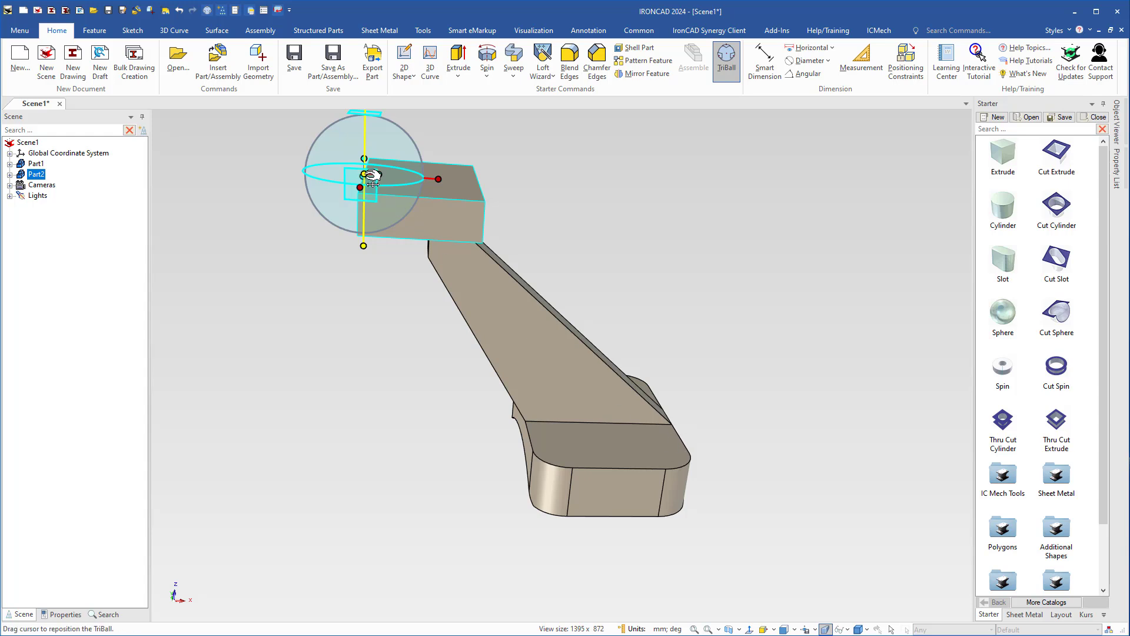
{"action": "middle_click_drag", "start_coordinate": [418, 318], "coordinate": [422, 371], "text": "shift"}
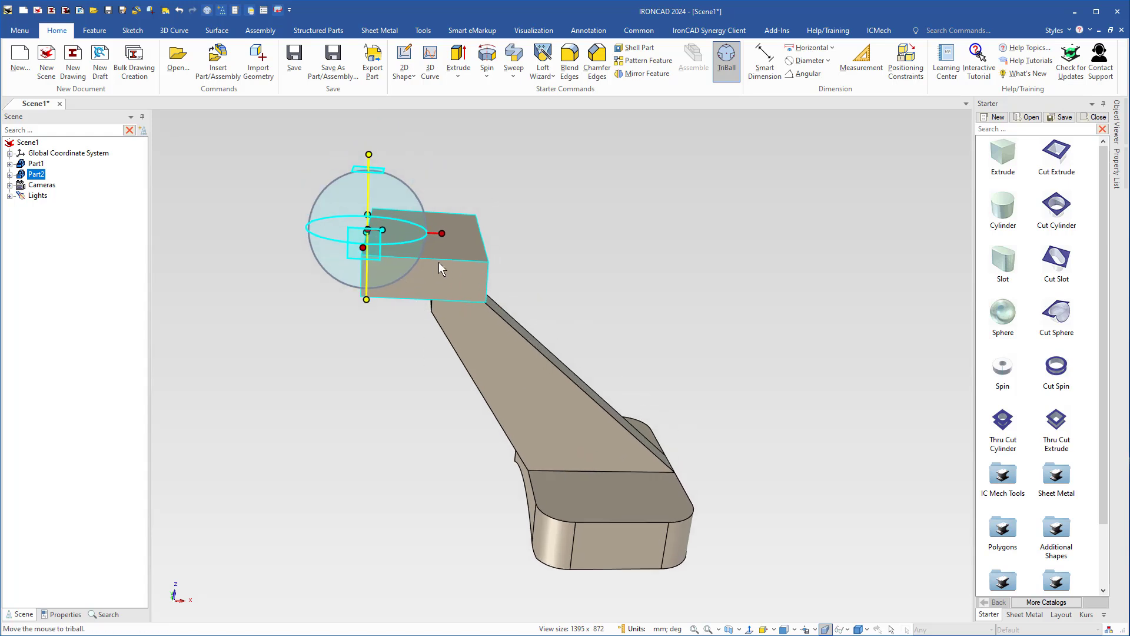
{"action": "left_click_drag", "start_coordinate": [441, 233], "coordinate": [352, 228]}
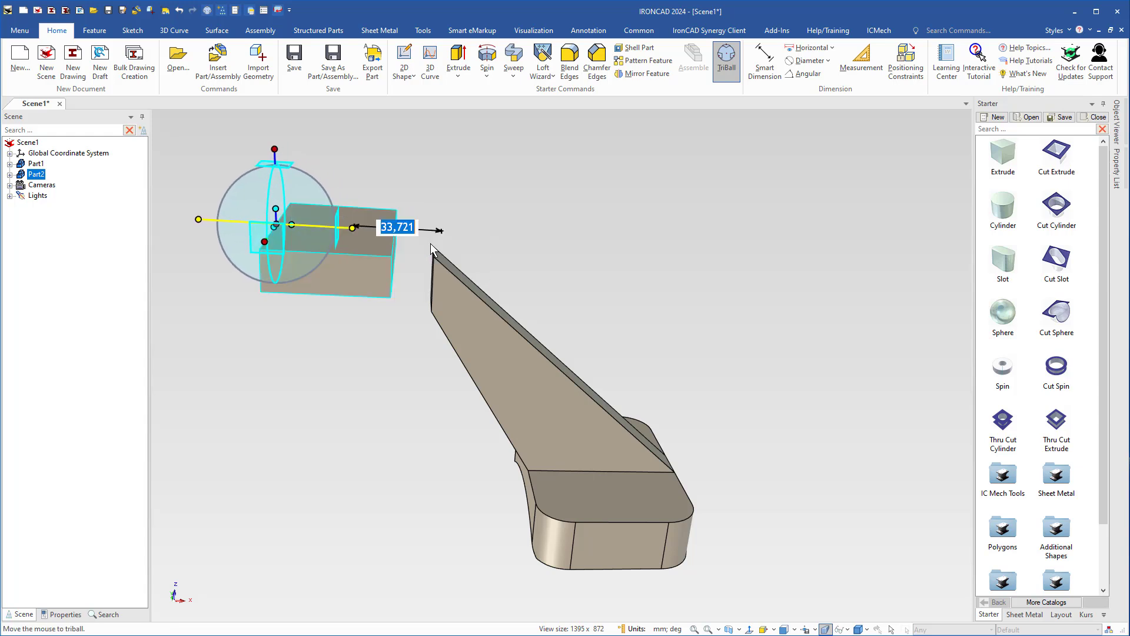
{"action": "left_click", "coordinate": [388, 312]}
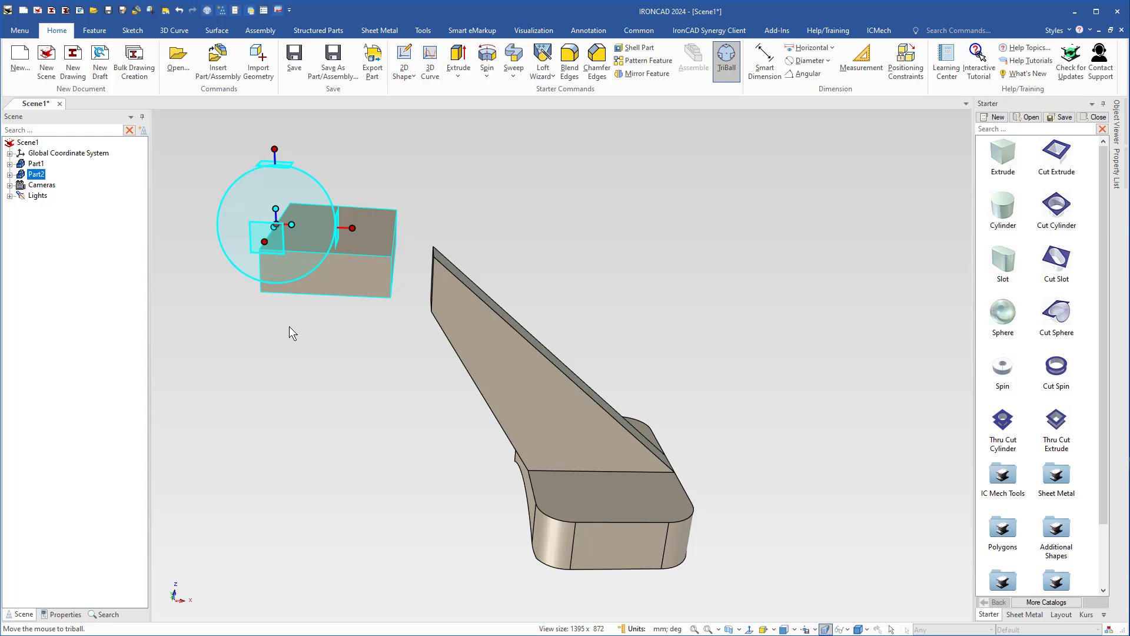
- Tilt the block 15° about its upper long edge so that it slopes down towards the rib
{"action": "middle_click_drag", "start_coordinate": [290, 328], "coordinate": [396, 392]}
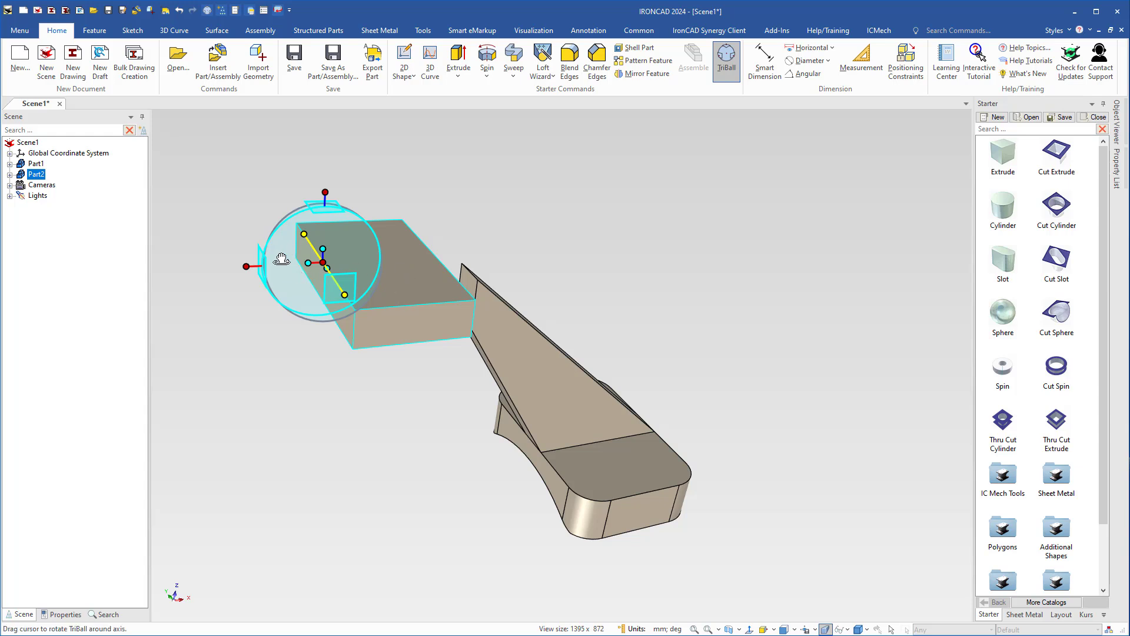
{"action": "left_click_drag", "start_coordinate": [281, 259], "coordinate": [286, 254]}
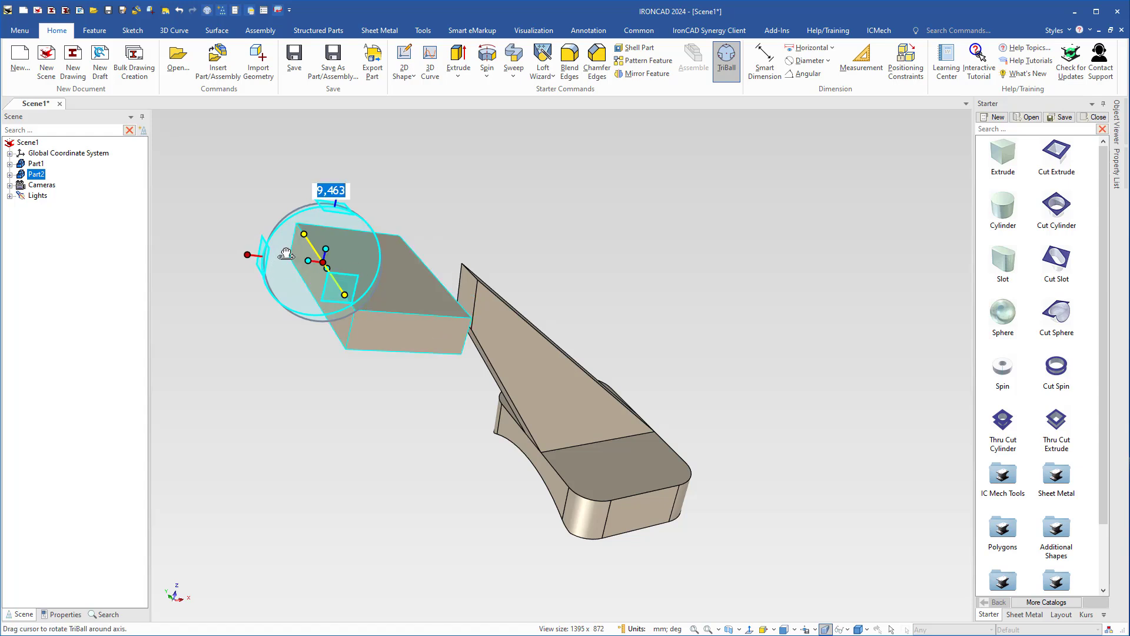
{"action": "type", "text": "15"}
{"action": "key", "text": "Return"}
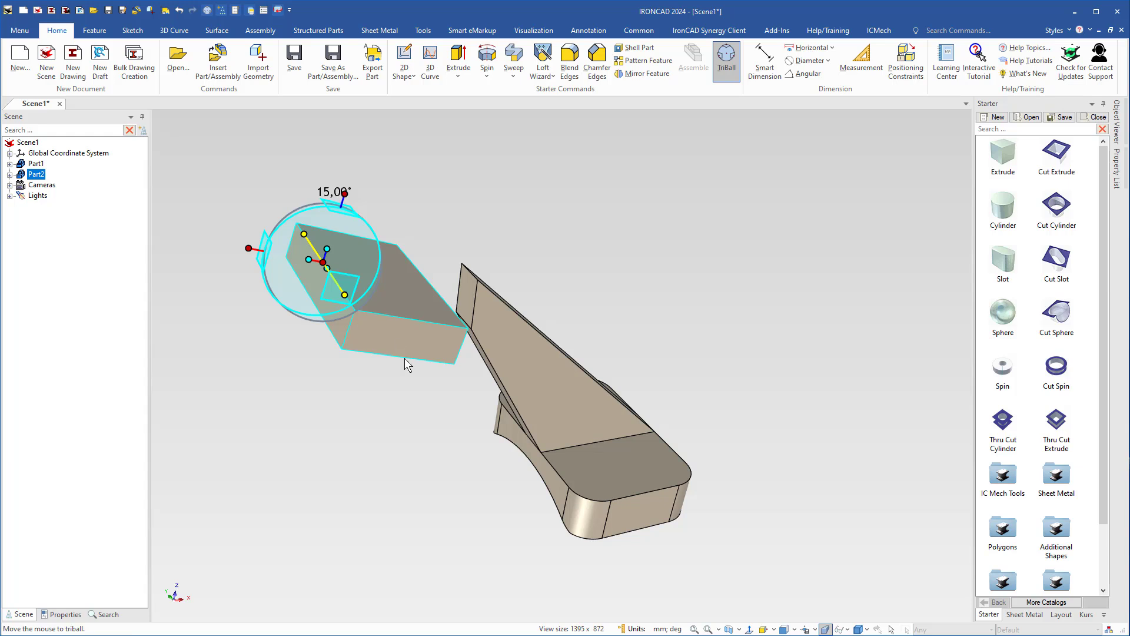
{"action": "middle_click_drag", "start_coordinate": [404, 357], "coordinate": [359, 365]}
{"action": "scroll", "coordinate": [510, 303], "scroll_direction": "up", "scroll_amount": 3}
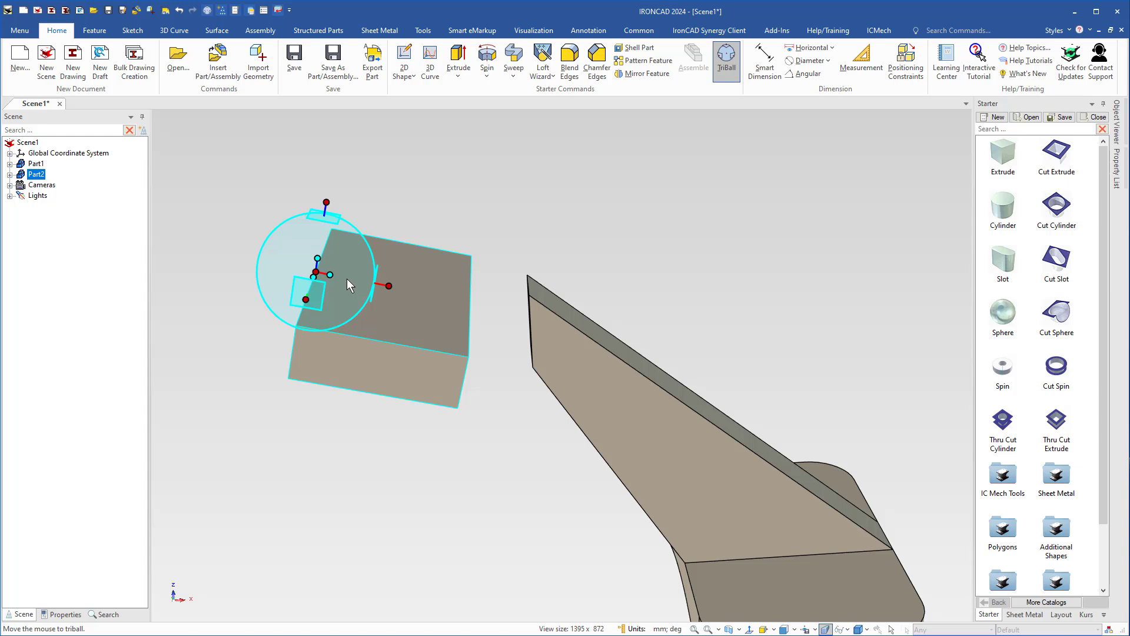
- Relocate only the TriBall to the midpoint of the block's upper edge facing the rib and orient it to global
{"action": "key", "text": "space"}
{"action": "right_click", "coordinate": [323, 273]}
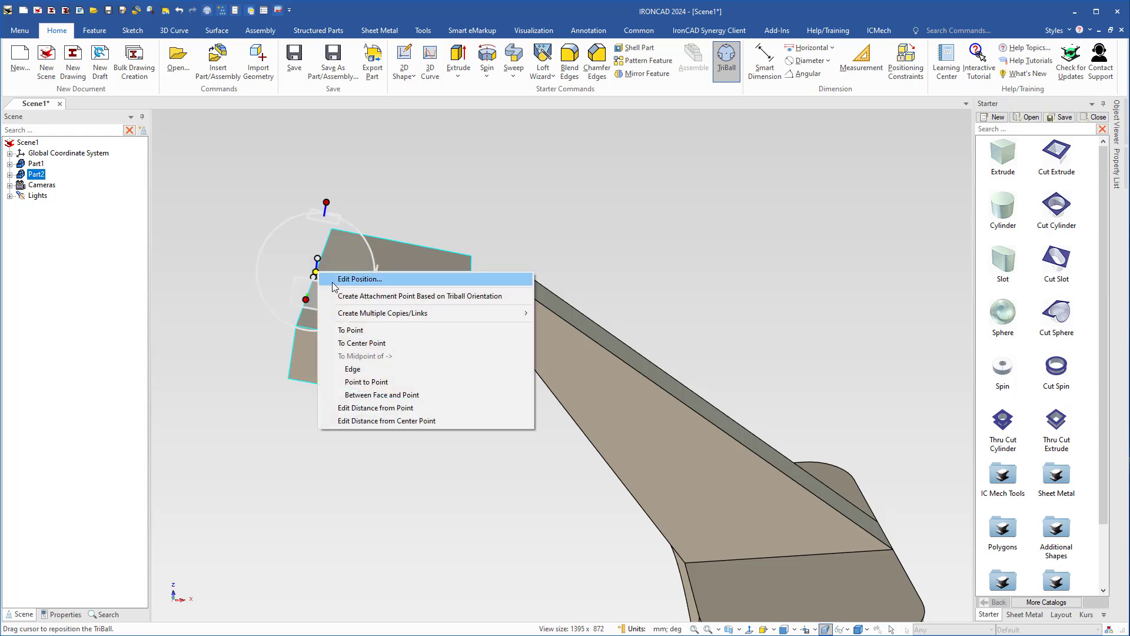
{"action": "left_click", "coordinate": [355, 369]}
{"action": "left_click", "coordinate": [467, 305]}
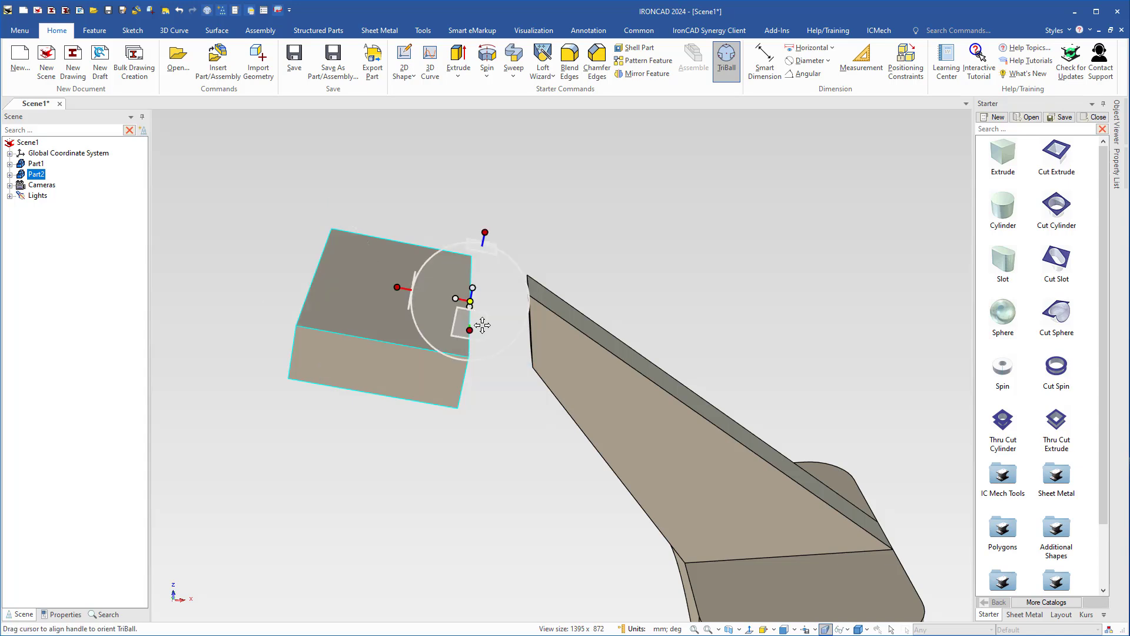
{"action": "right_click", "coordinate": [495, 297]}
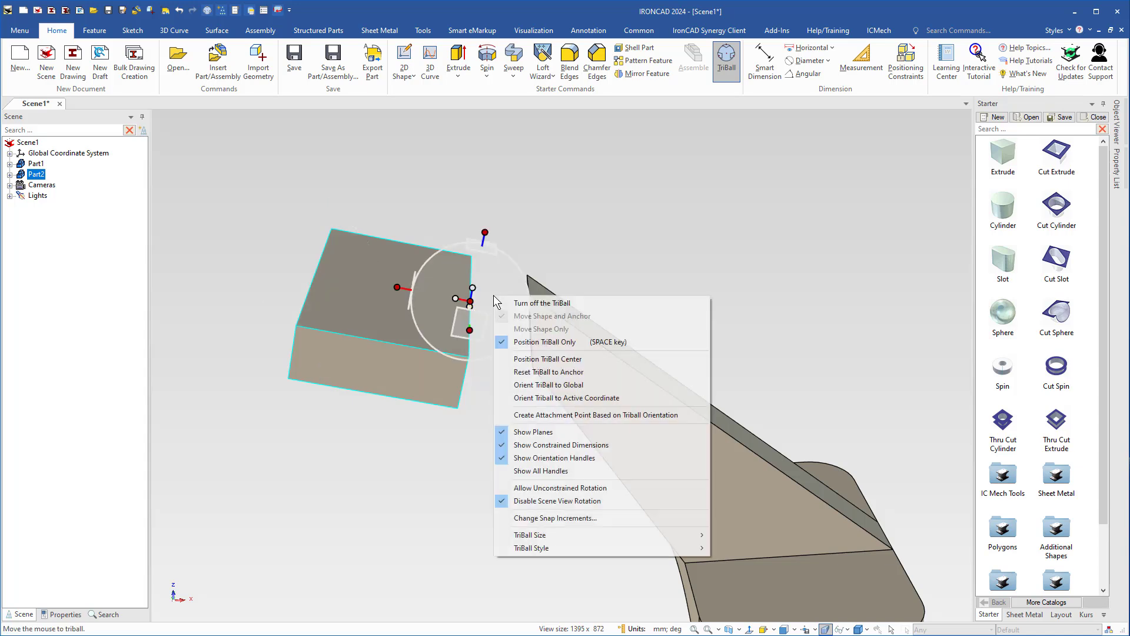
{"action": "left_click", "coordinate": [526, 386]}
- Move the block horizontally until its upper edge meets a point on the rib's sloping upper edge
{"action": "middle_click_drag", "start_coordinate": [324, 404], "coordinate": [307, 383]}
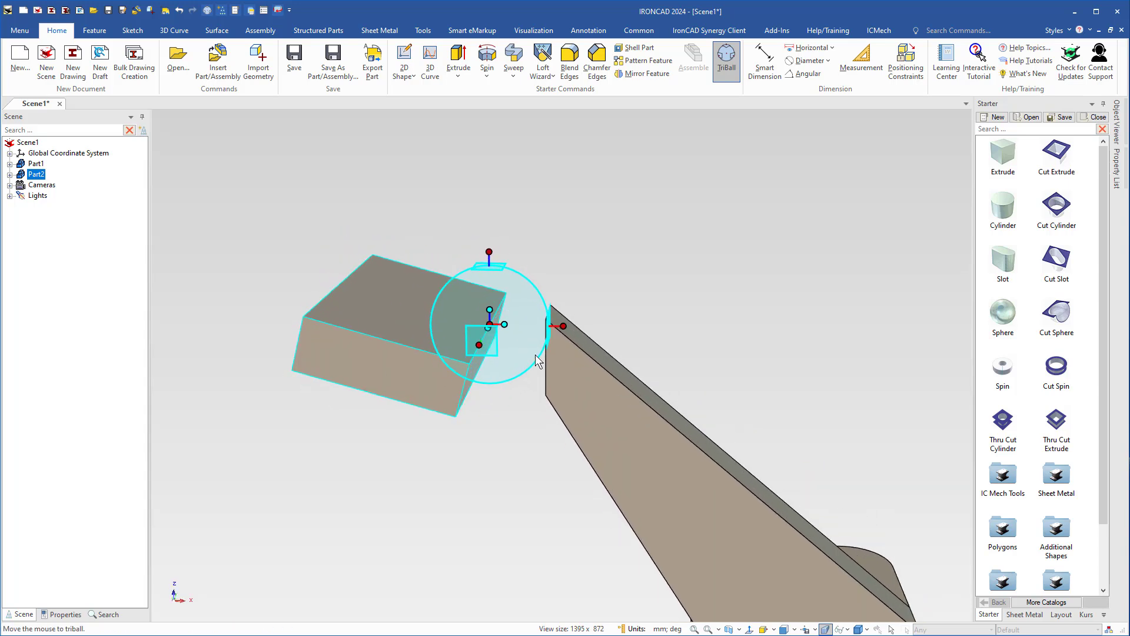
{"action": "left_click", "coordinate": [568, 325]}
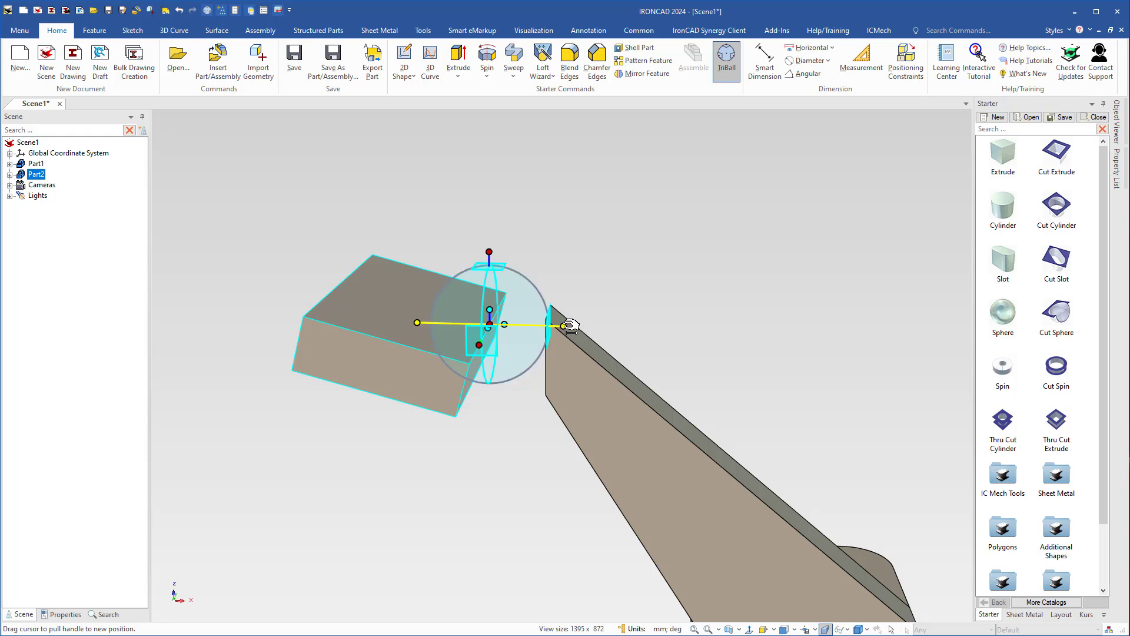
{"action": "right_click", "coordinate": [569, 326]}
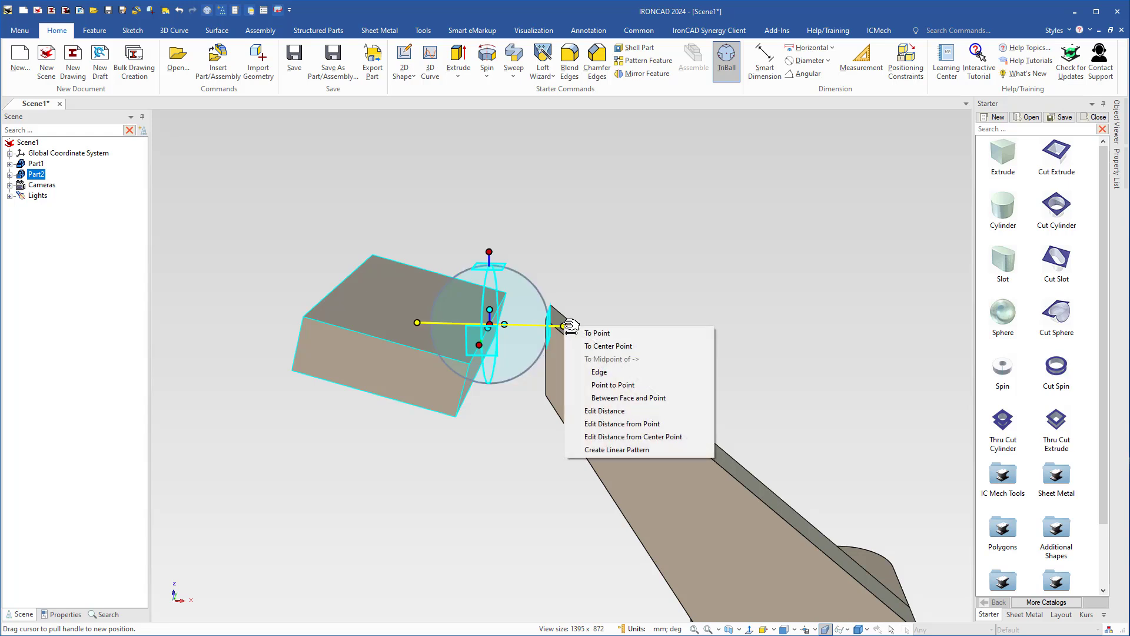
{"action": "left_click", "coordinate": [598, 333]}
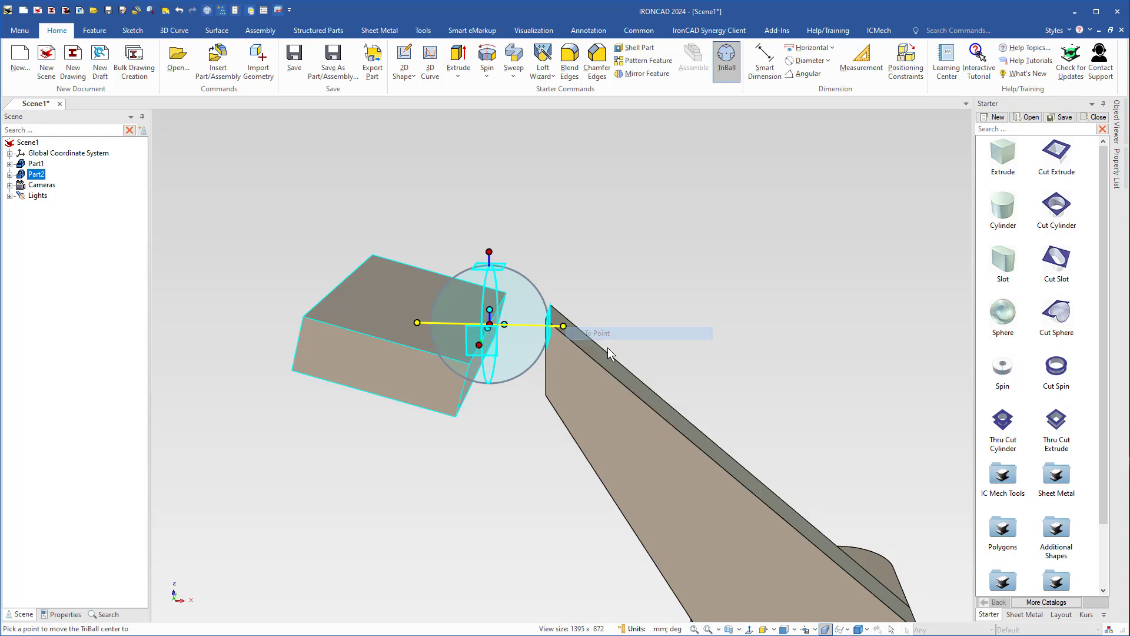
{"action": "left_click", "coordinate": [629, 380]}
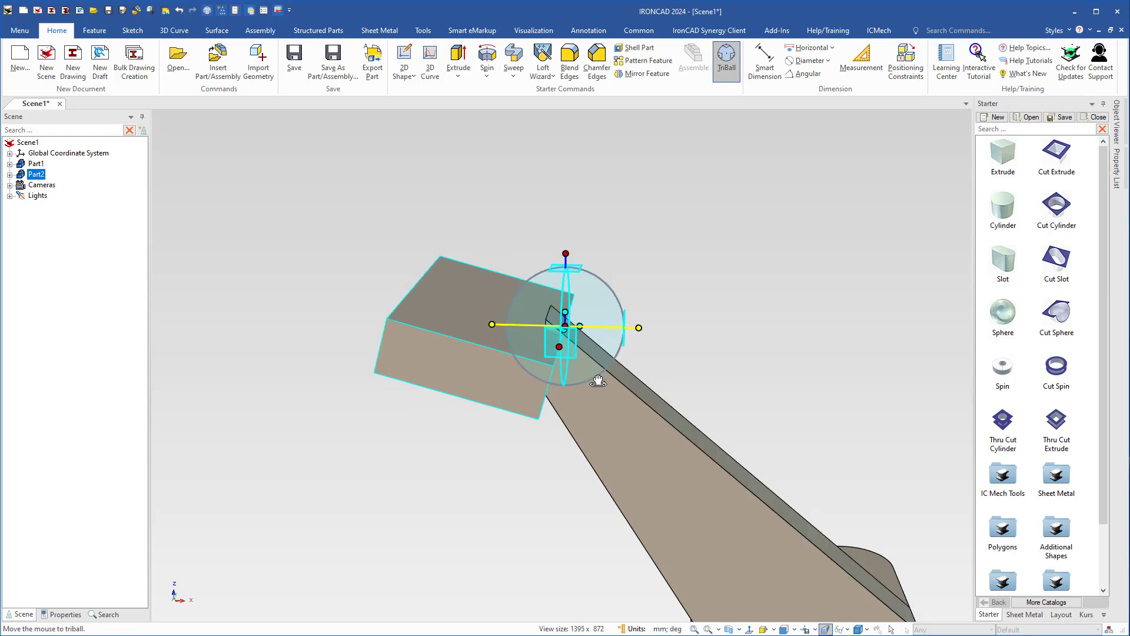
{"action": "scroll", "coordinate": [629, 436], "scroll_direction": "down", "scroll_amount": 2}
{"action": "middle_click_drag", "start_coordinate": [633, 442], "coordinate": [503, 396], "text": "shift"}
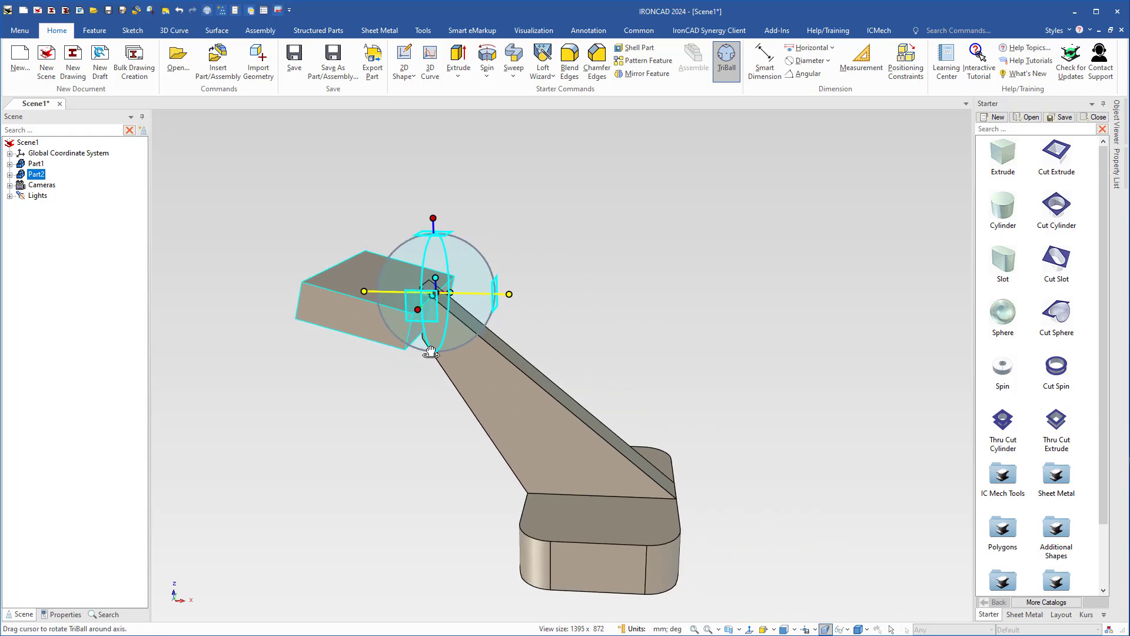
{"action": "key", "text": "F10"}
- Edit the rib's cross-section so its two free-end corners coincide with the upper and lower corners of the tilted block's end
{"action": "left_click", "coordinate": [479, 373]}
{"action": "left_click", "coordinate": [471, 368]}
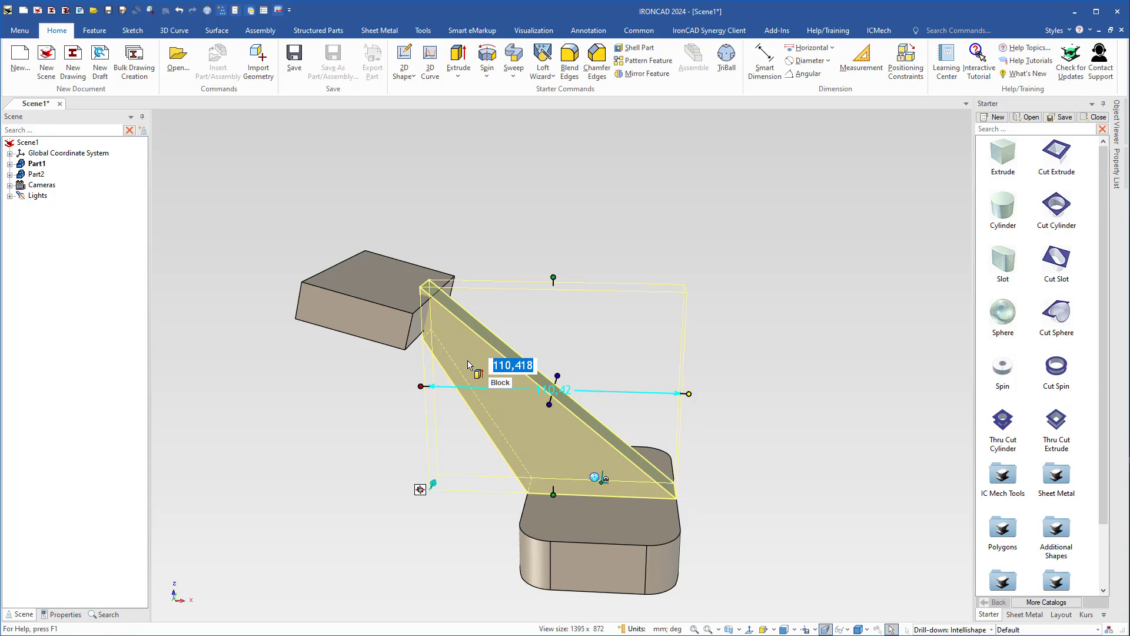
{"action": "right_click", "coordinate": [469, 365]}
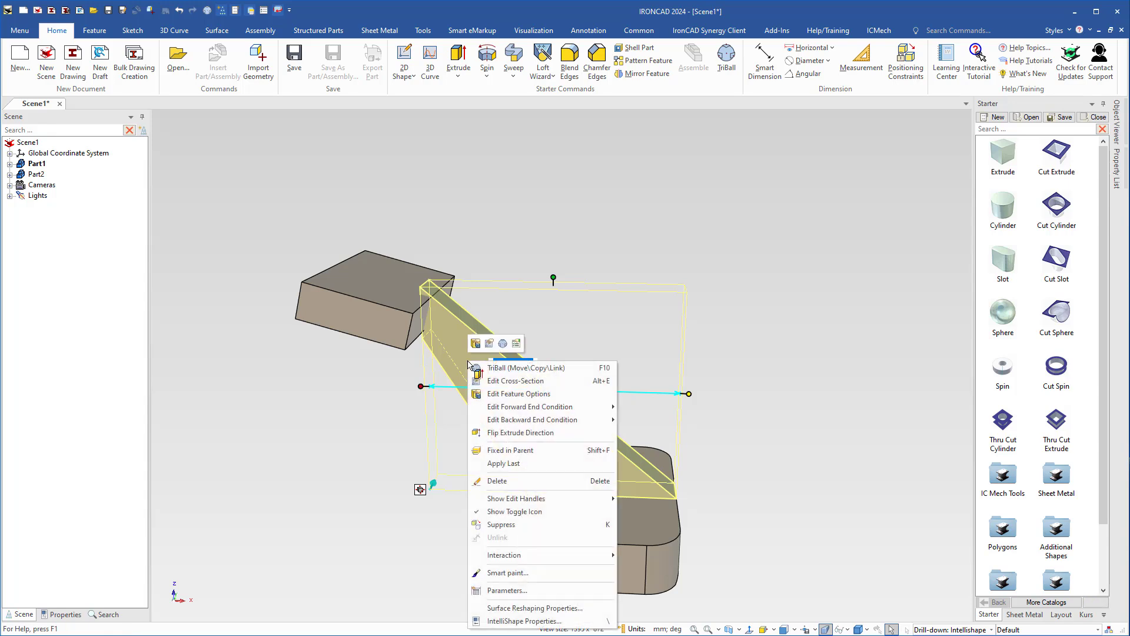
{"action": "left_click", "coordinate": [499, 383]}
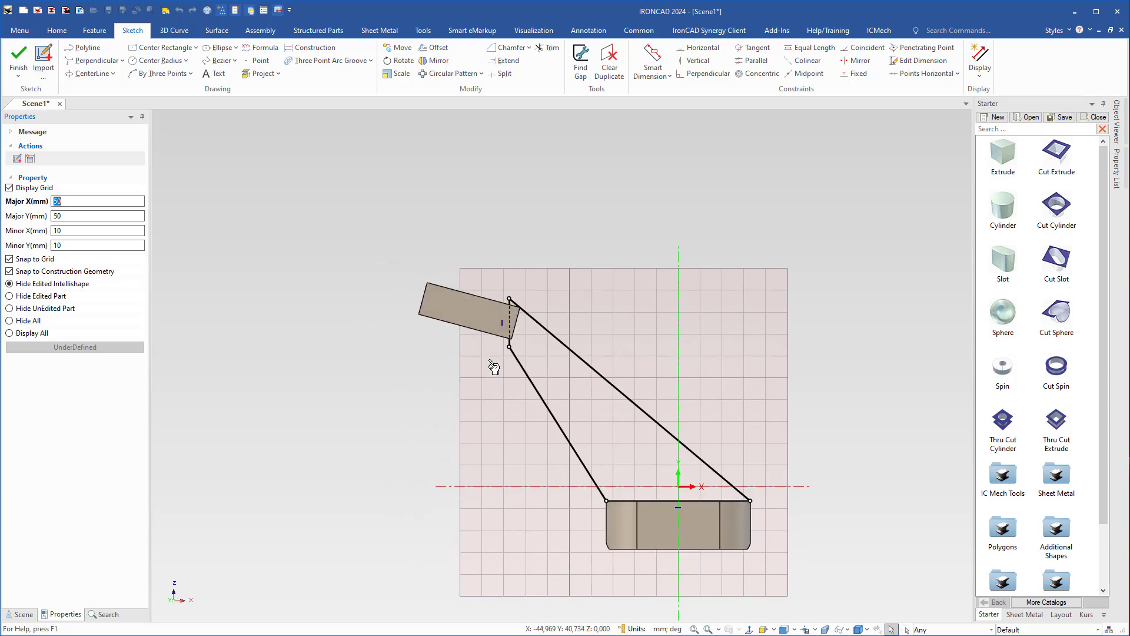
{"action": "scroll", "coordinate": [529, 323], "scroll_direction": "up", "scroll_amount": 5}
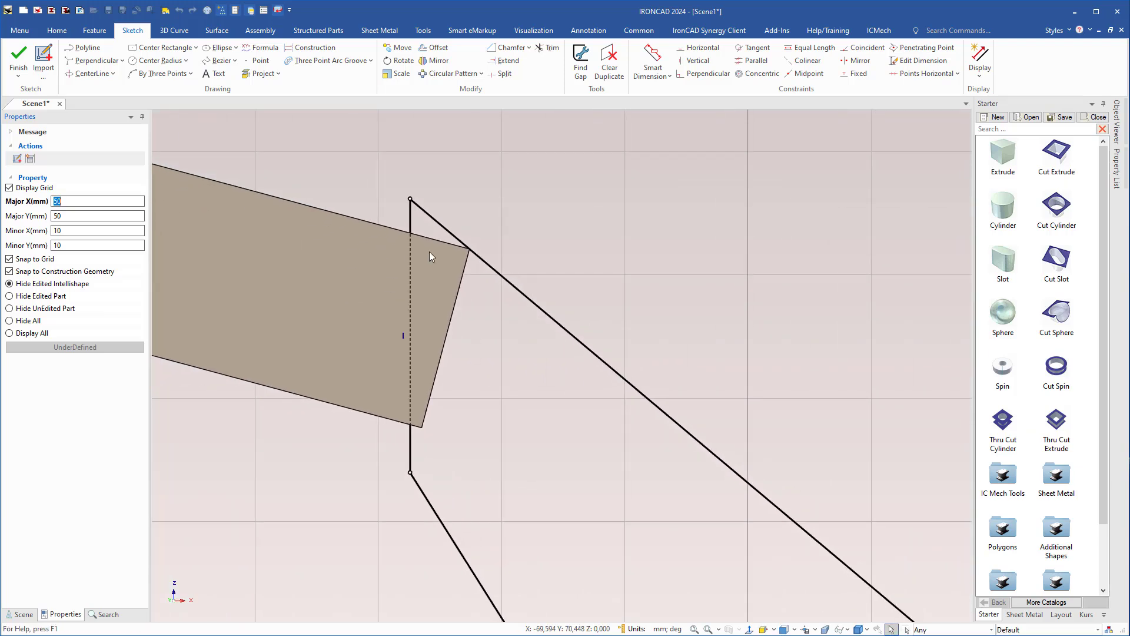
{"action": "left_click_drag", "start_coordinate": [410, 199], "coordinate": [469, 248]}
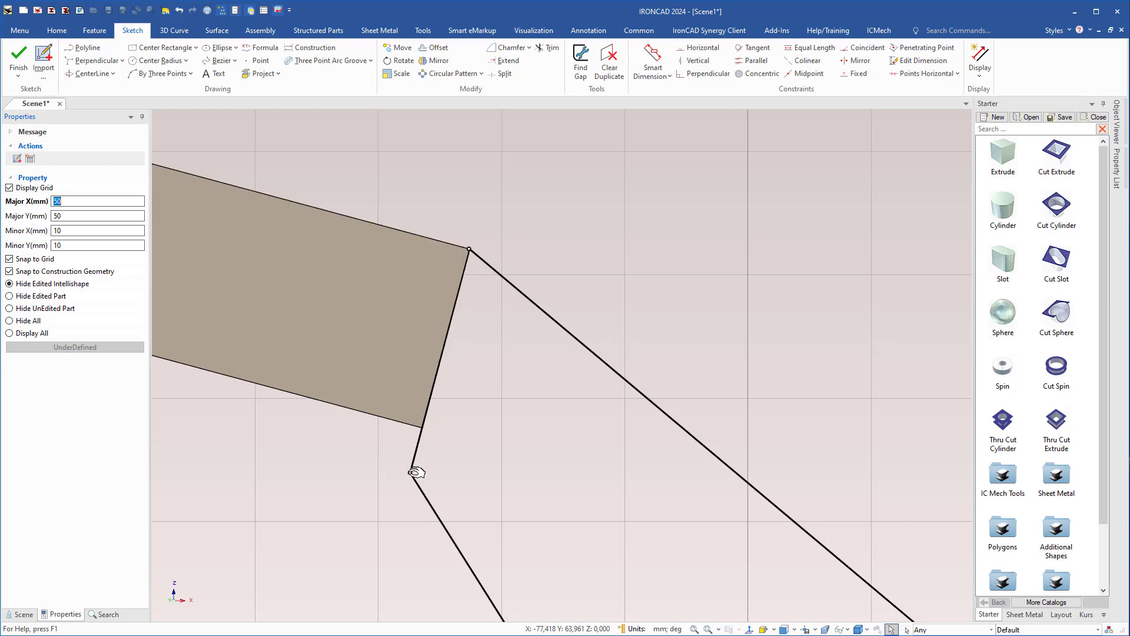
{"action": "left_click_drag", "start_coordinate": [410, 470], "coordinate": [421, 427]}
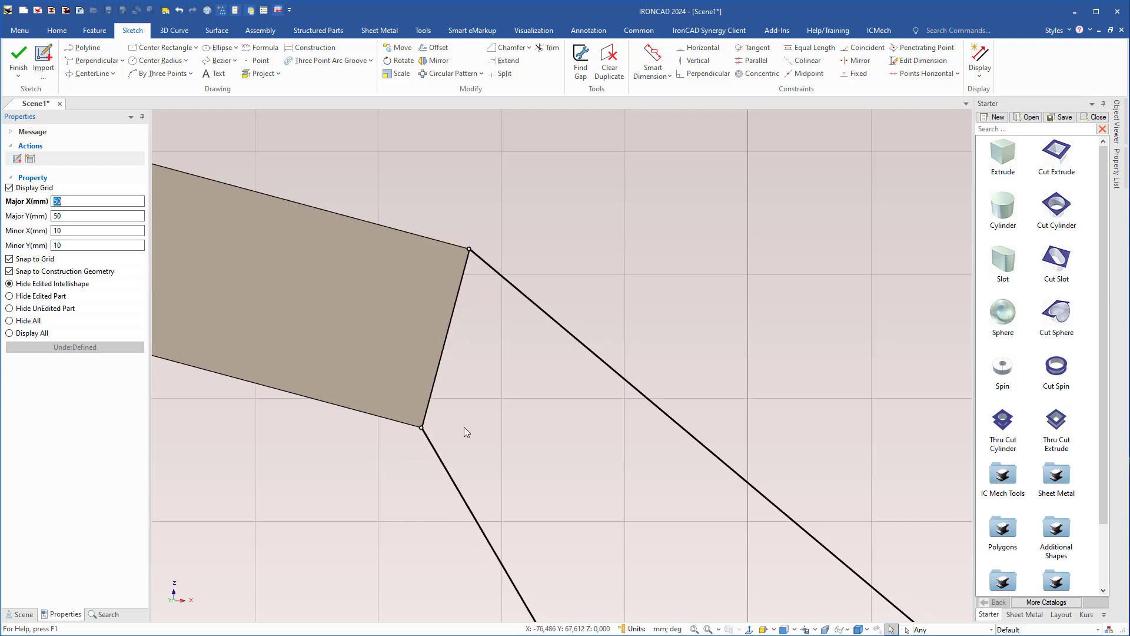
{"action": "scroll", "coordinate": [482, 407], "scroll_direction": "down", "scroll_amount": 5}
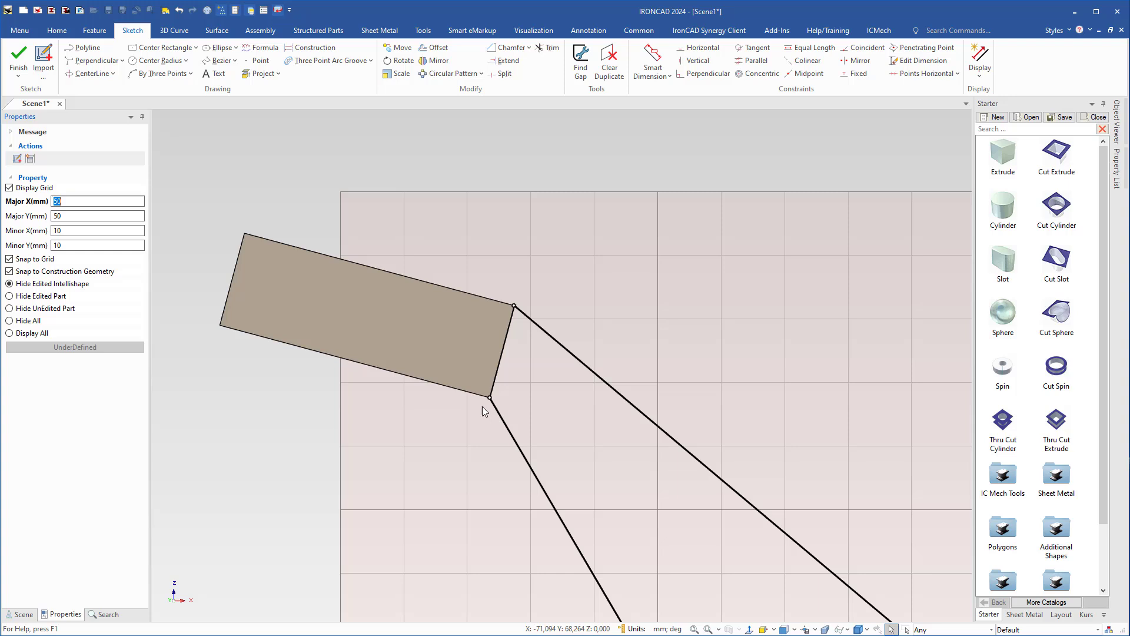
{"action": "right_click", "coordinate": [598, 450]}
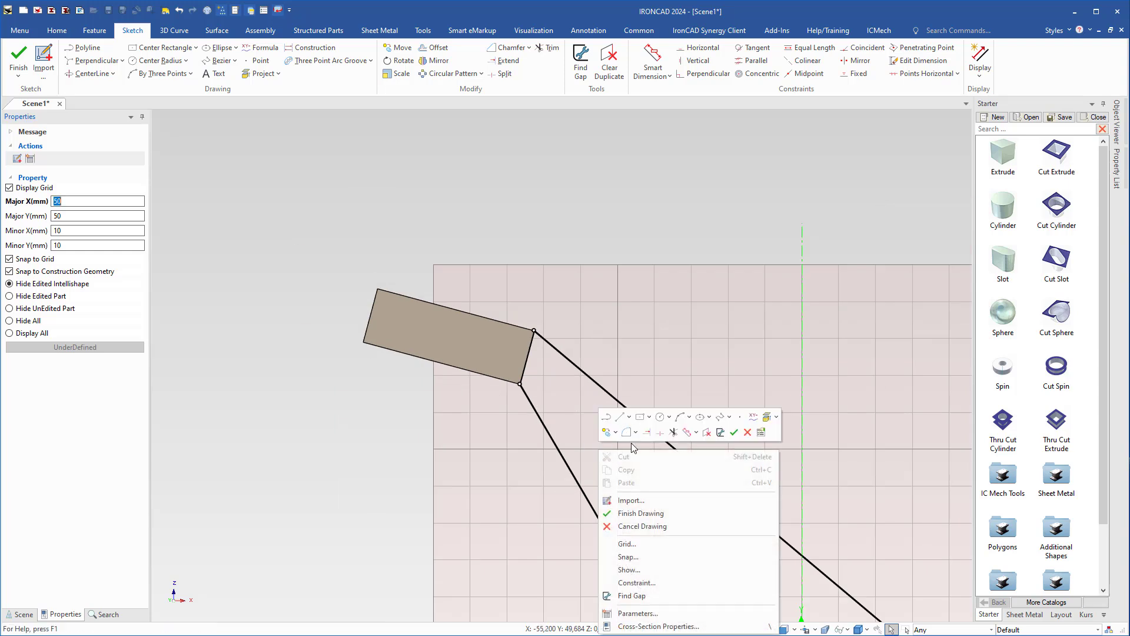
{"action": "left_click", "coordinate": [640, 512]}
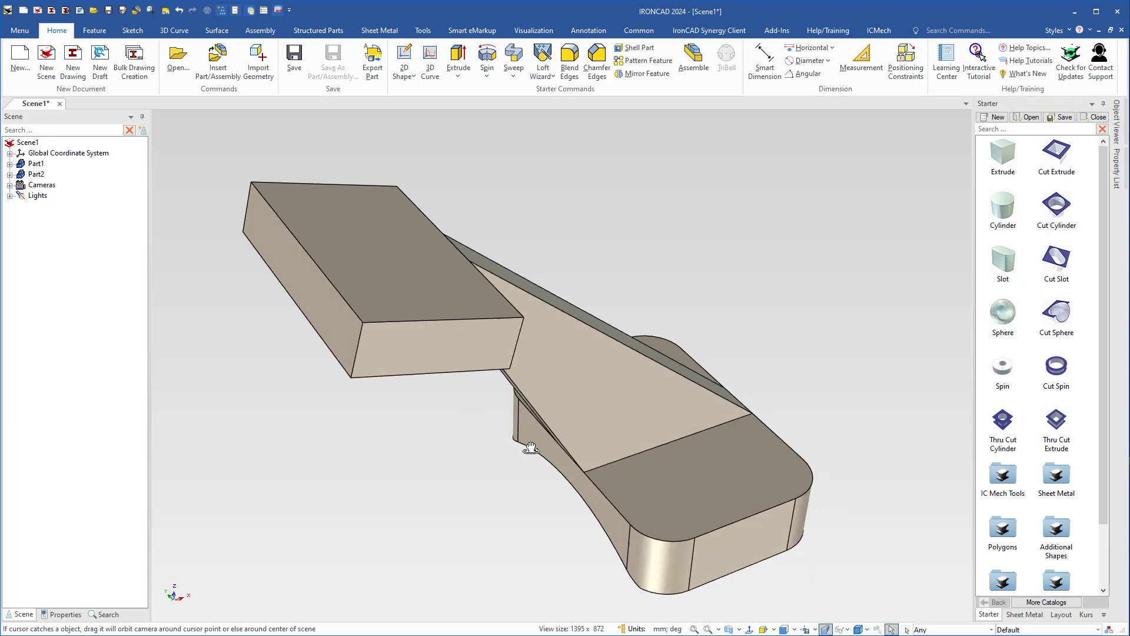
- Add a cylinder at the midpoint of the block's short upper edge and flip its extrusion to run down into the block
{"action": "middle_click_drag", "start_coordinate": [436, 416], "coordinate": [430, 400], "text": "shift"}
{"action": "middle_click_drag", "start_coordinate": [430, 400], "coordinate": [476, 387]}
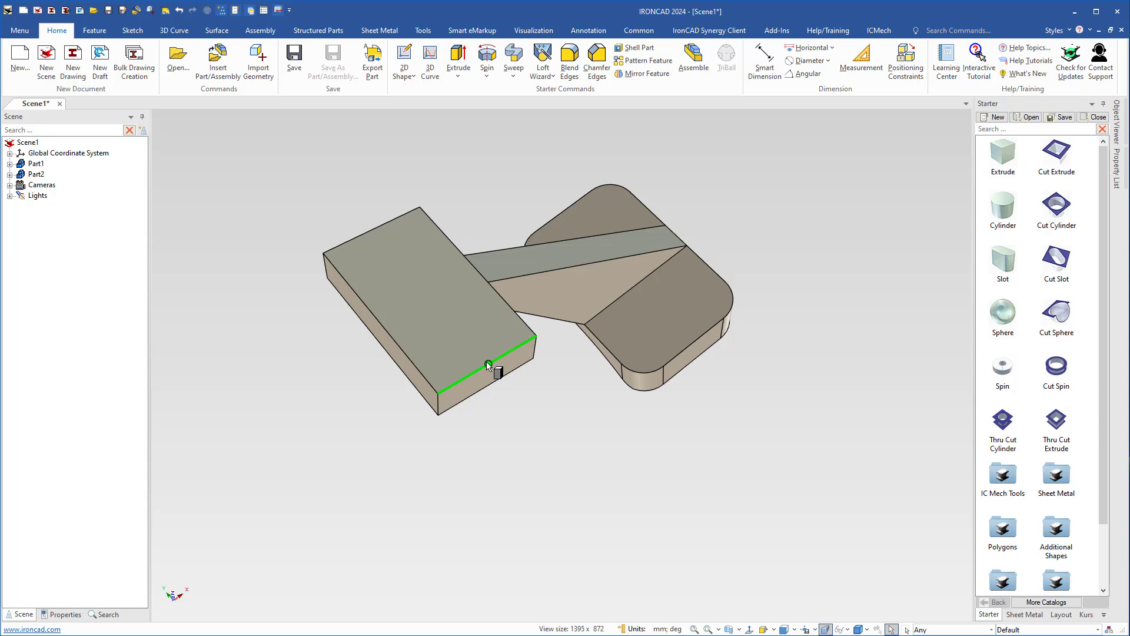
{"action": "left_click_drag", "start_coordinate": [488, 365], "coordinate": [489, 365]}
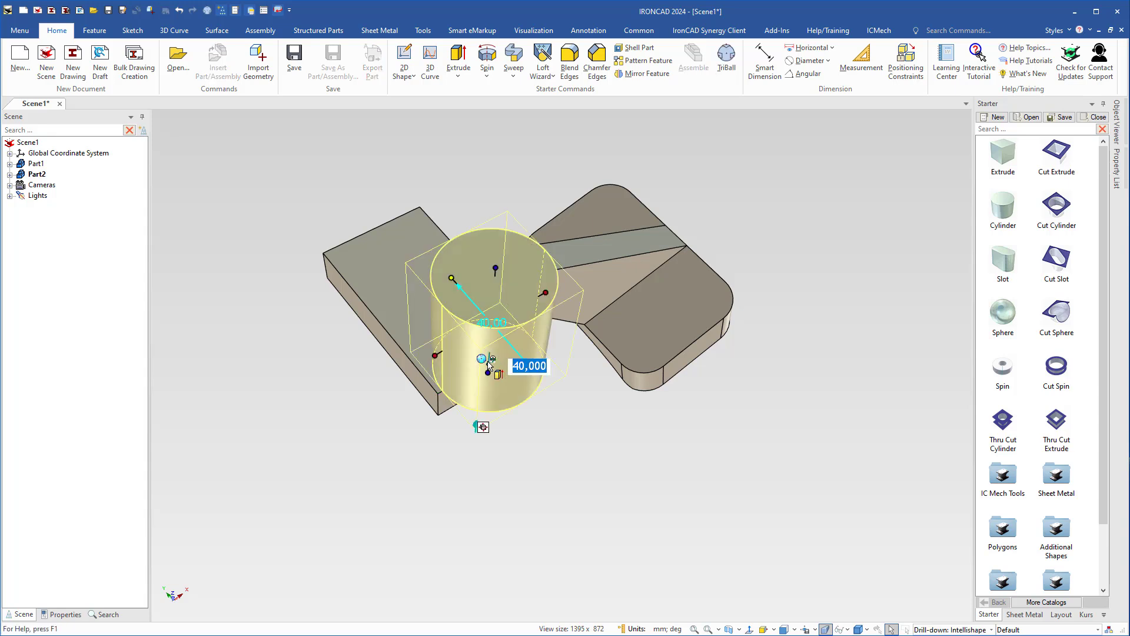
{"action": "right_click", "coordinate": [453, 363]}
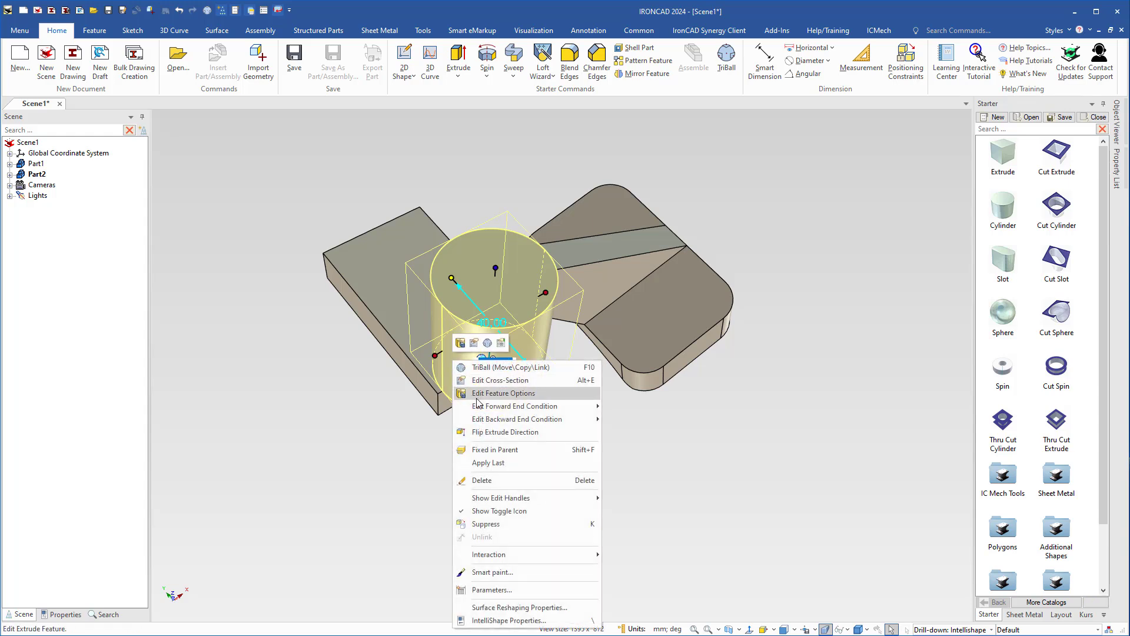
{"action": "left_click", "coordinate": [479, 432]}
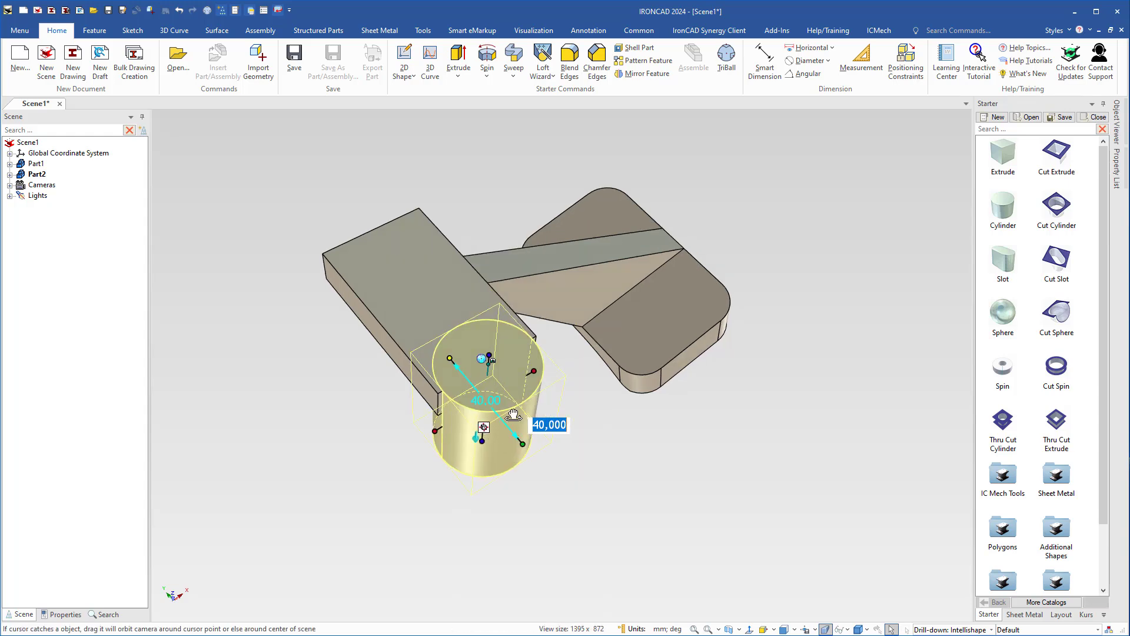
- Set the cylinder's height to 15 mm and match its diameter to the block's 44 mm width
{"action": "middle_click_drag", "start_coordinate": [506, 432], "coordinate": [462, 508]}
{"action": "type", "text": "15"}
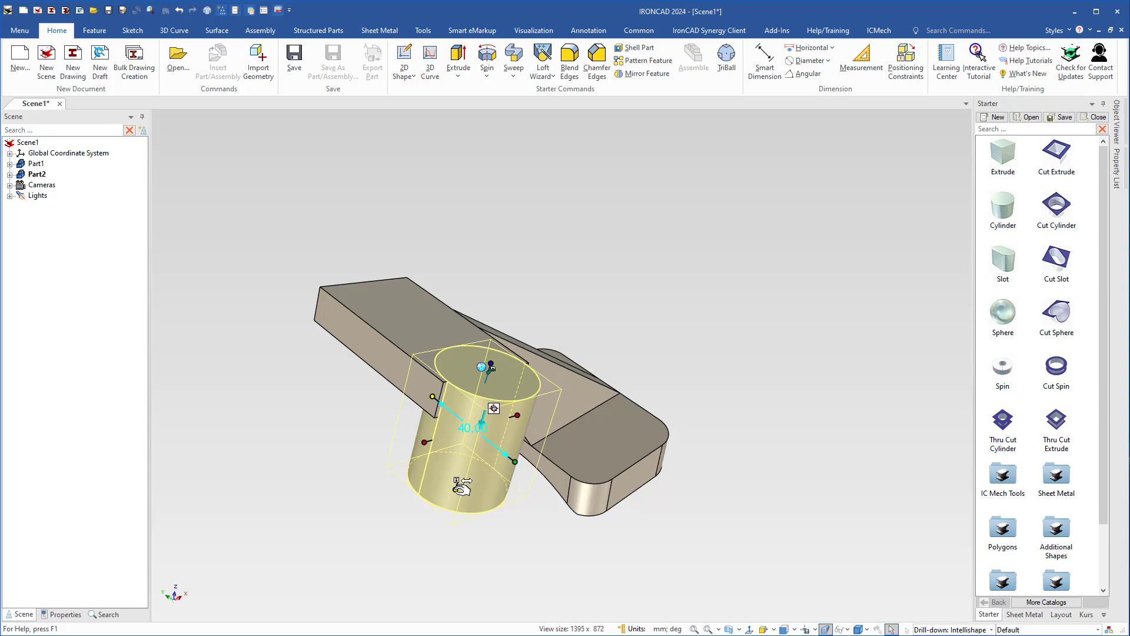
{"action": "key", "text": "Return"}
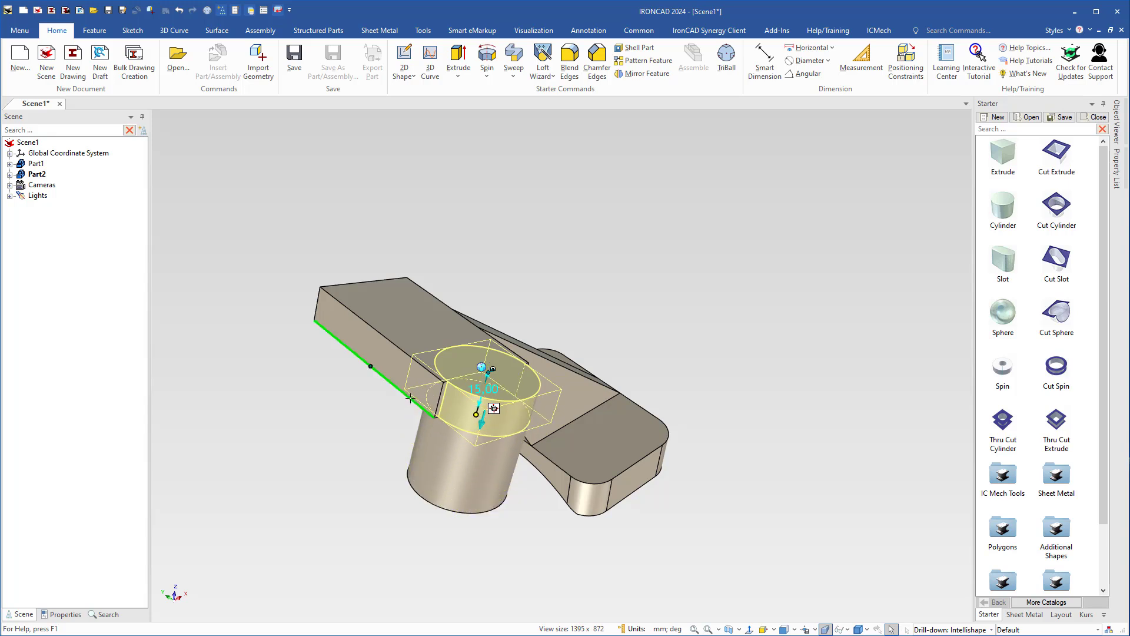
{"action": "left_click_drag", "start_coordinate": [410, 398], "coordinate": [405, 369], "text": "shift"}
{"action": "middle_click_drag", "start_coordinate": [436, 344], "coordinate": [566, 510]}
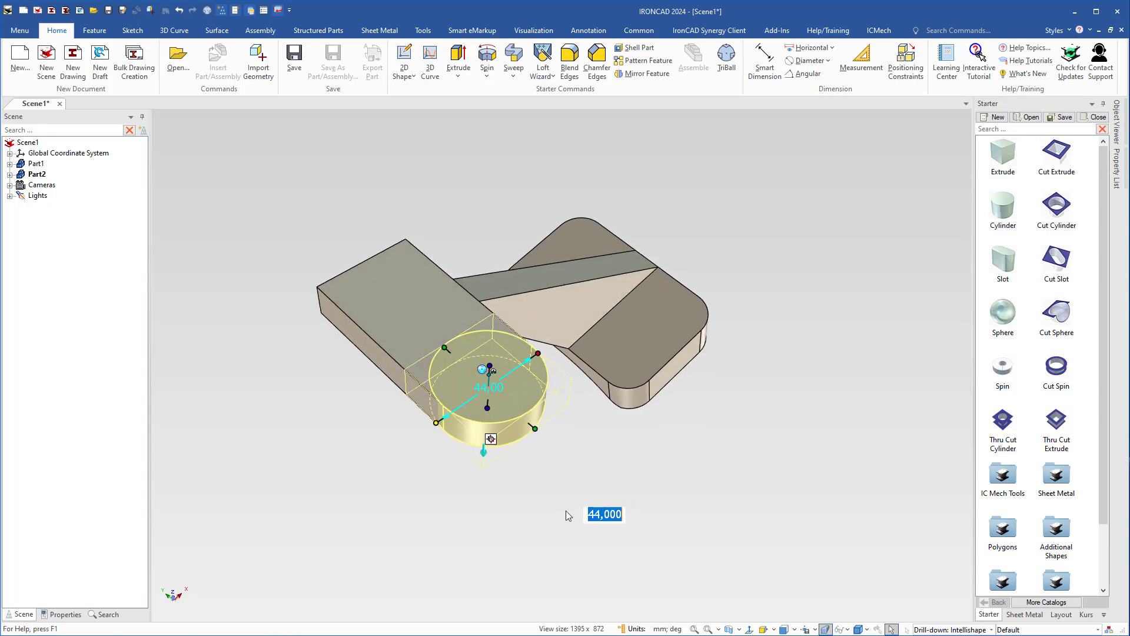
{"action": "left_click", "coordinate": [566, 510]}
- Cut a counterbore 27 mm in diameter and 4 mm deep, centred on the plate's rounded end, per the drawing
{"action": "mouse_move", "coordinate": [1129, 2]}
{"action": "left_mouse_down"}
{"action": "mouse_move", "coordinate": [1009, 3]}
{"action": "mouse_move", "coordinate": [321, 64]}
{"action": "left_mouse_up"}
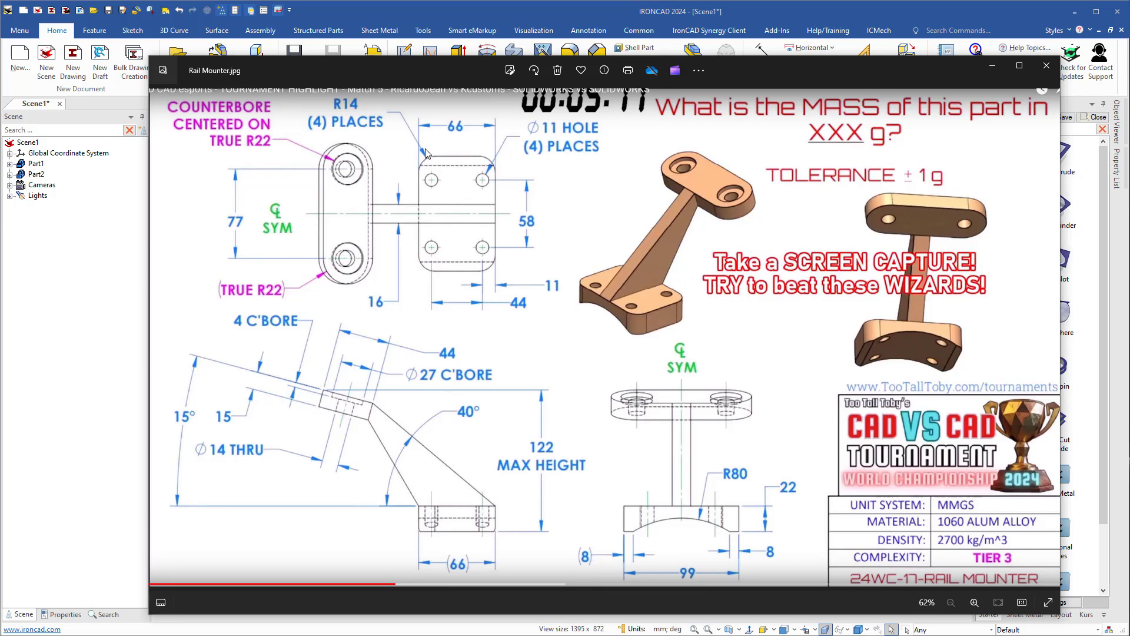
{"action": "left_click_drag", "start_coordinate": [403, 74], "coordinate": [1129, 132]}
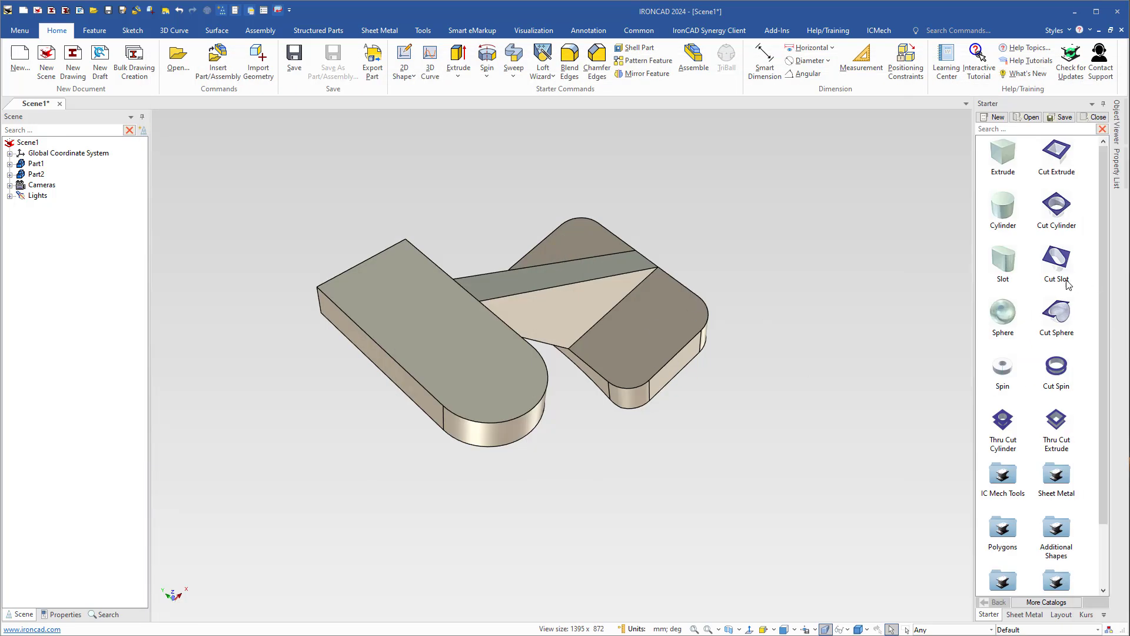
{"action": "left_click_drag", "start_coordinate": [1058, 209], "coordinate": [490, 374]}
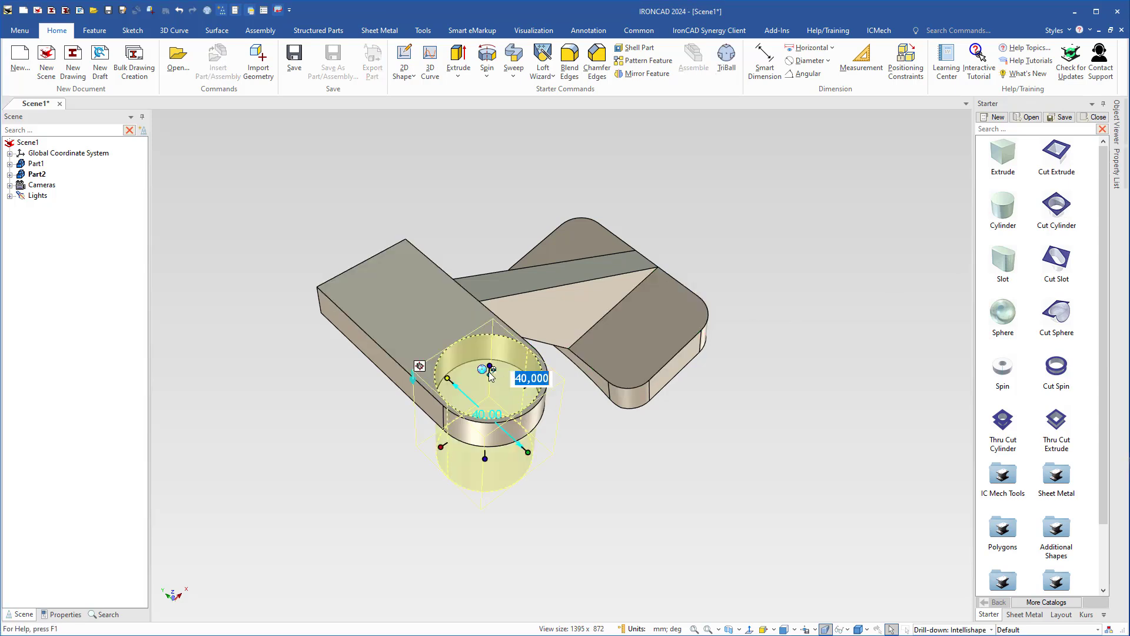
{"action": "type", "text": "27"}
{"action": "key", "text": "Return"}
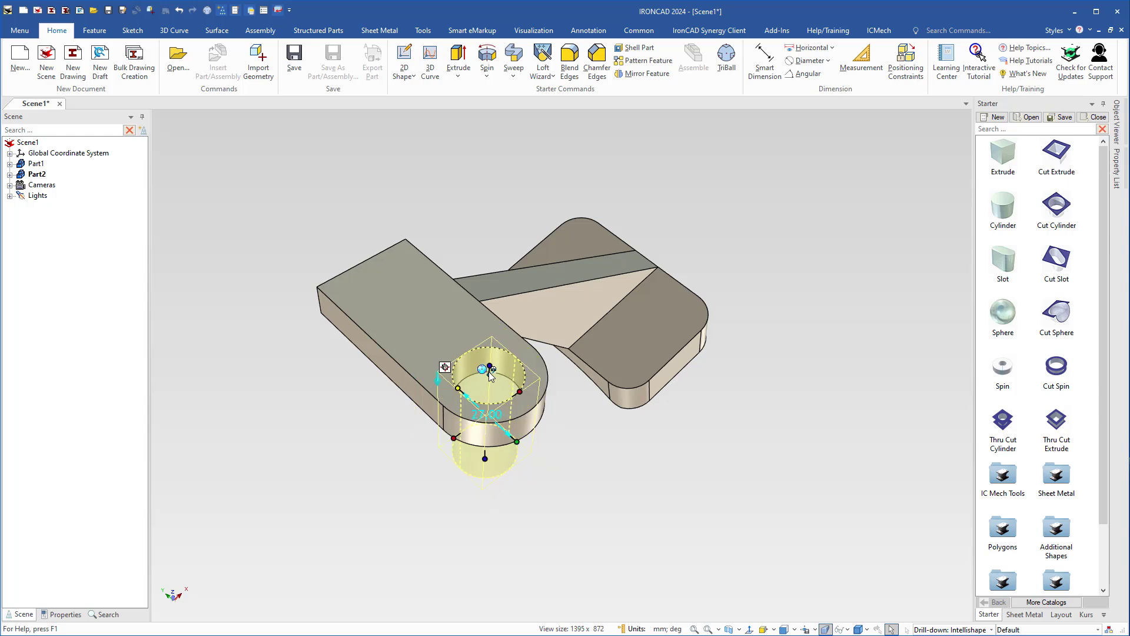
{"action": "left_click", "coordinate": [485, 458]}
{"action": "type", "text": "4"}
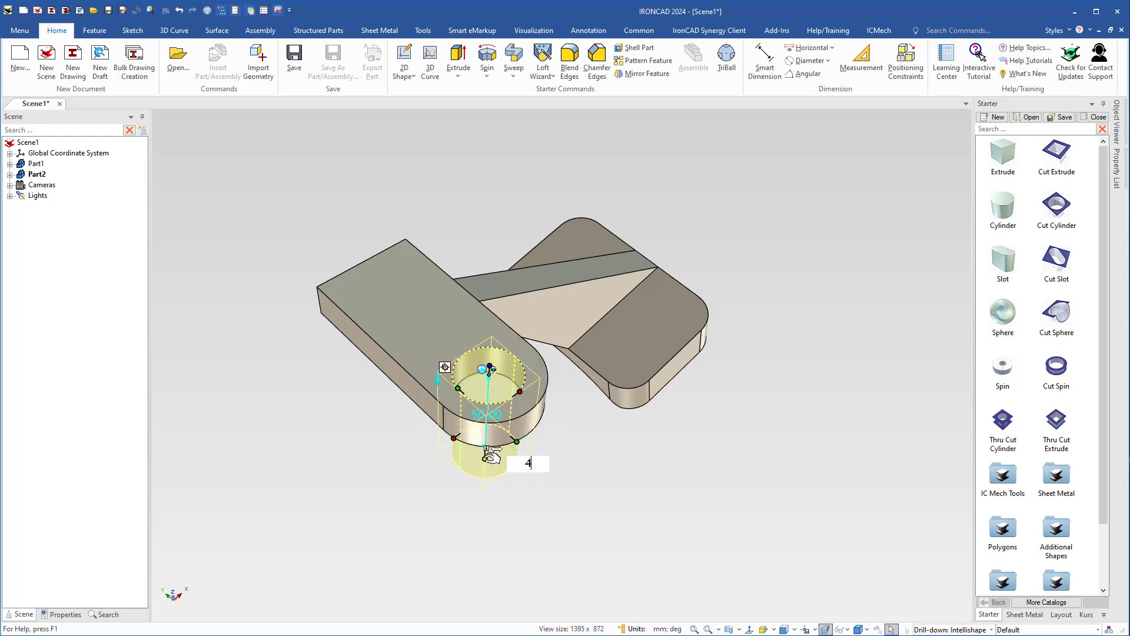
{"action": "key", "text": "Return"}
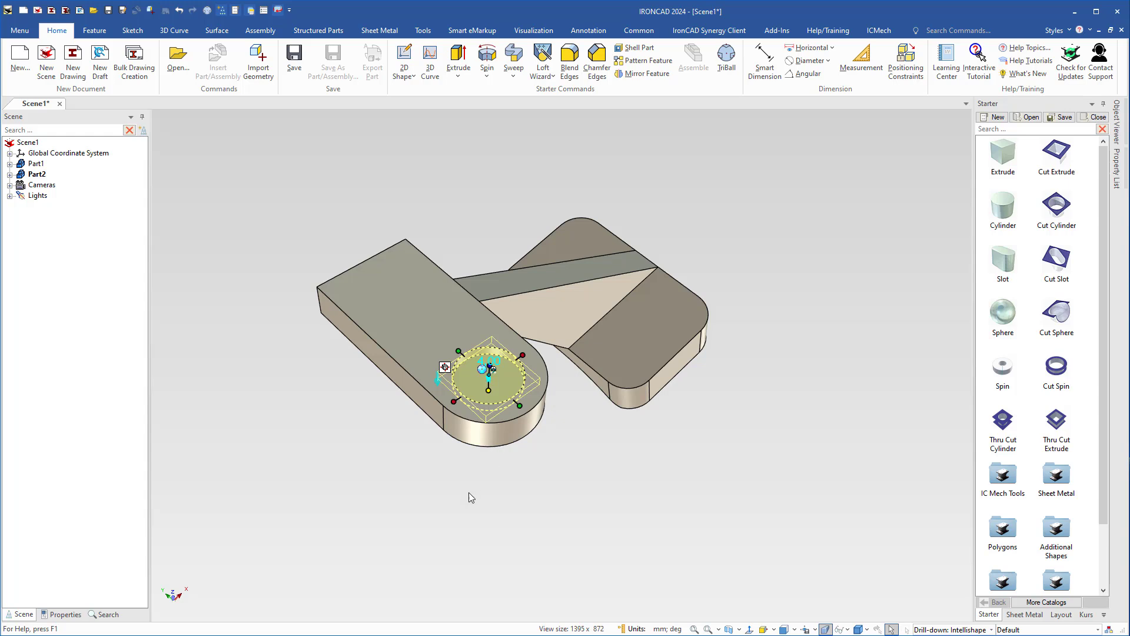
{"action": "left_click", "coordinate": [761, 372]}
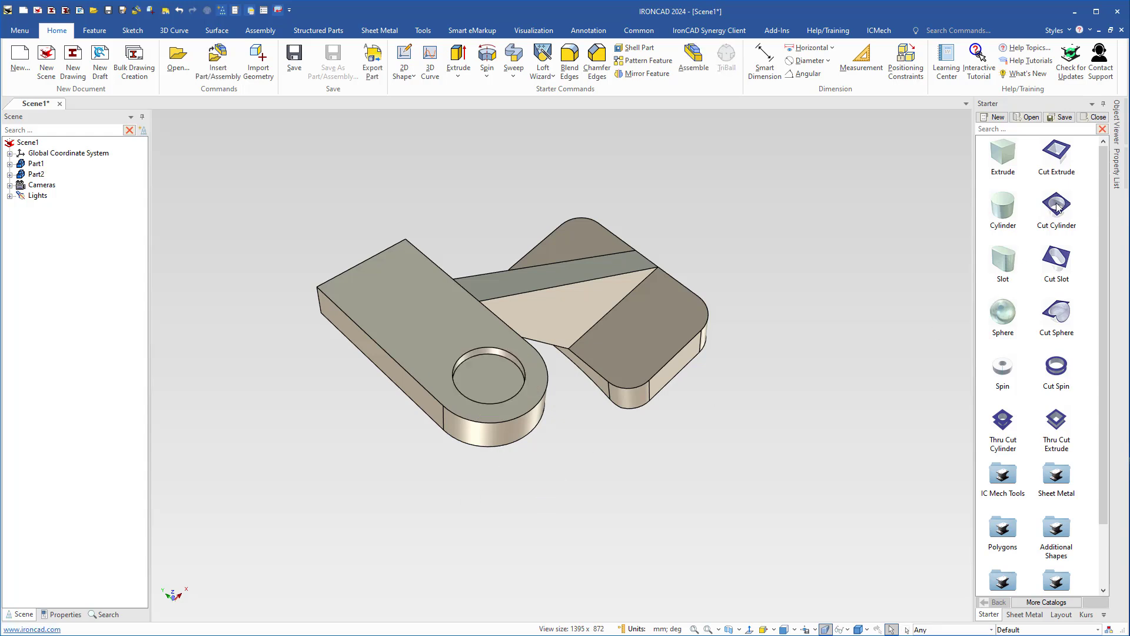
- Cut a 14 mm diameter hole through the plate, concentric with the counterbore
{"action": "left_click_drag", "start_coordinate": [1058, 206], "coordinate": [491, 386]}
{"action": "type", "text": "14"}
{"action": "key", "text": "Return"}
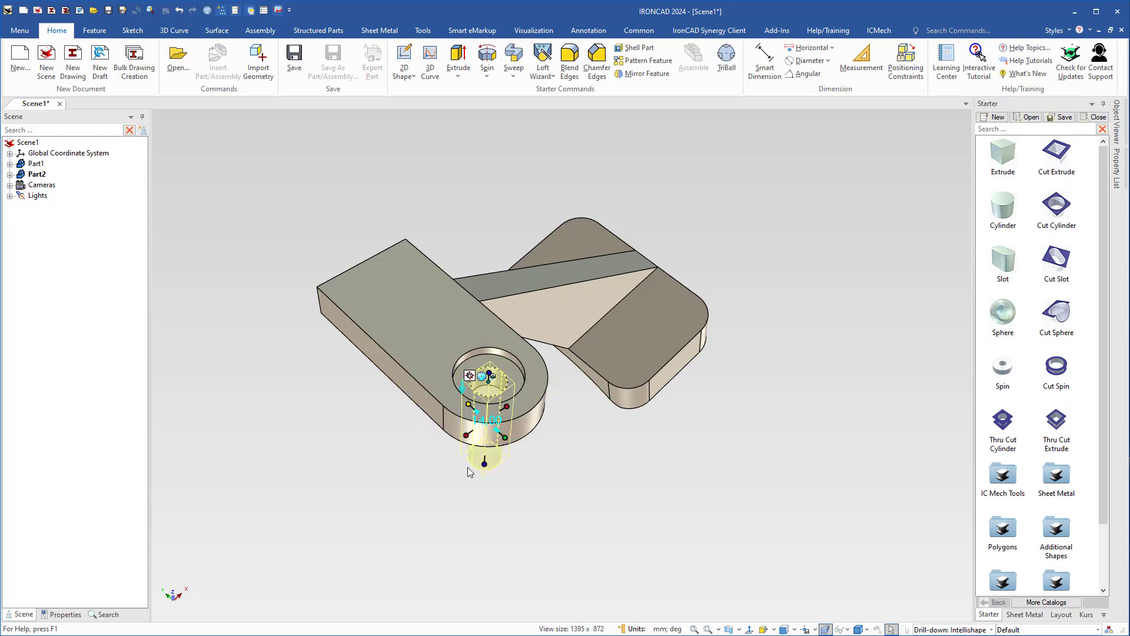
{"action": "left_click_drag", "start_coordinate": [484, 468], "coordinate": [547, 410]}
{"action": "left_click", "coordinate": [585, 469]}
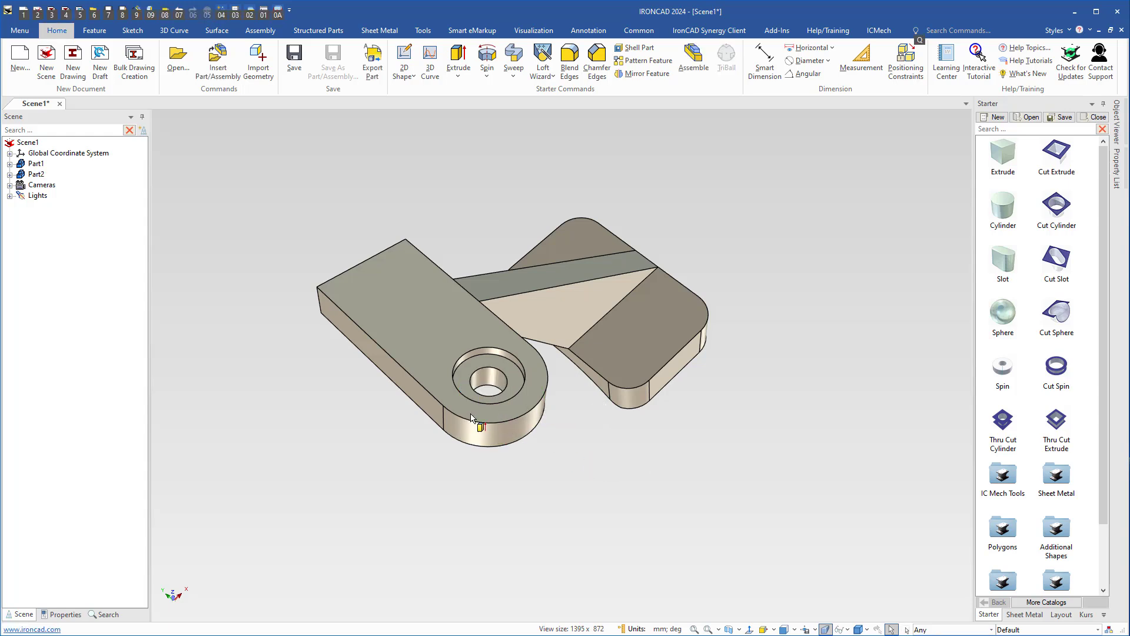
- Mirror the plate's rounded end with its counterbore and hole to the opposite end as linked copies, about the long edge's midpoint
{"action": "left_click", "coordinate": [485, 414]}
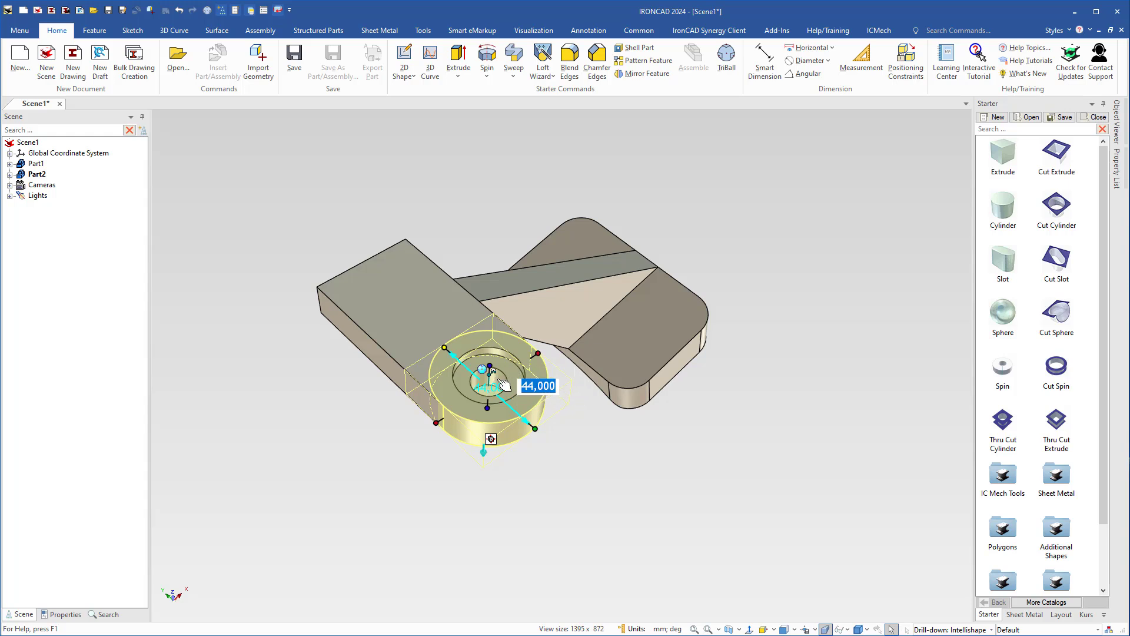
{"action": "left_click", "coordinate": [499, 380]}
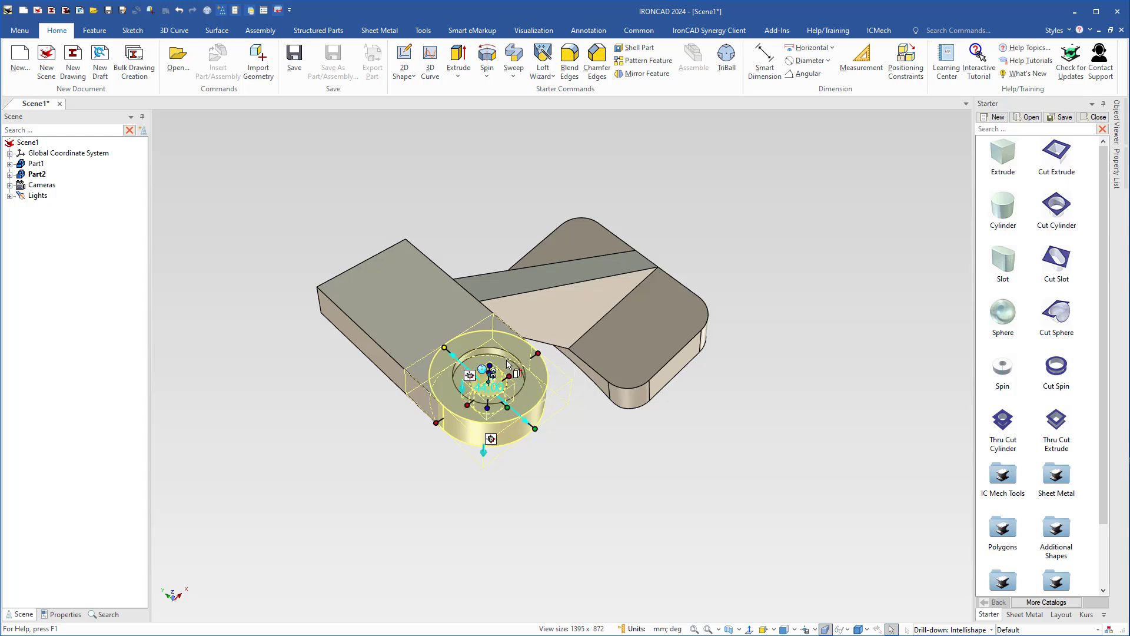
{"action": "left_click", "coordinate": [506, 359], "text": "shift"}
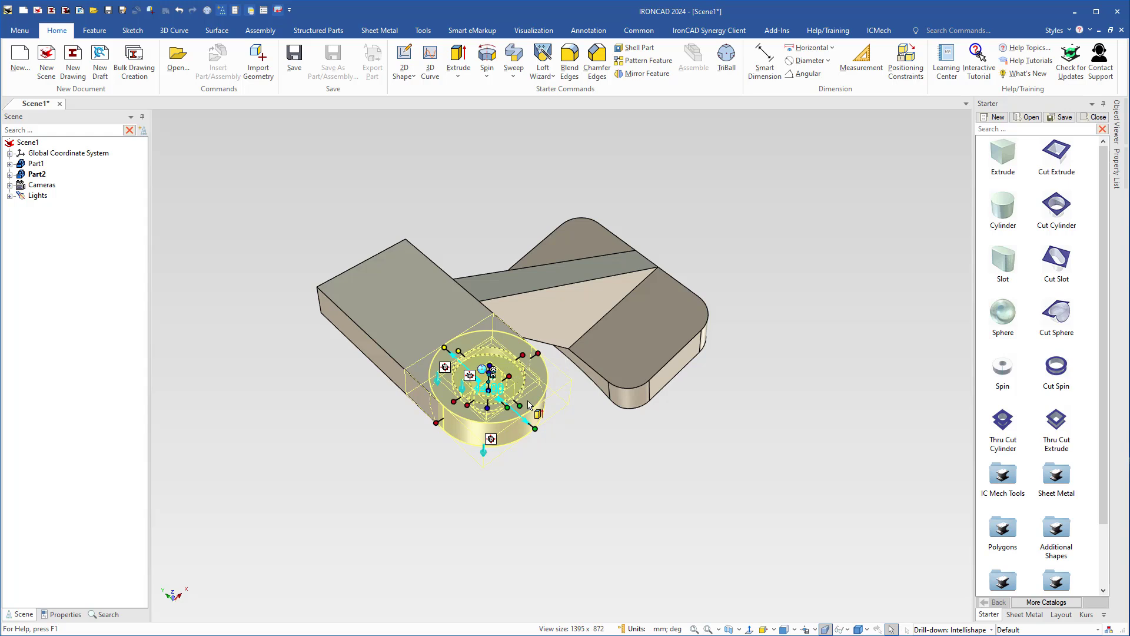
{"action": "key", "text": "F10"}
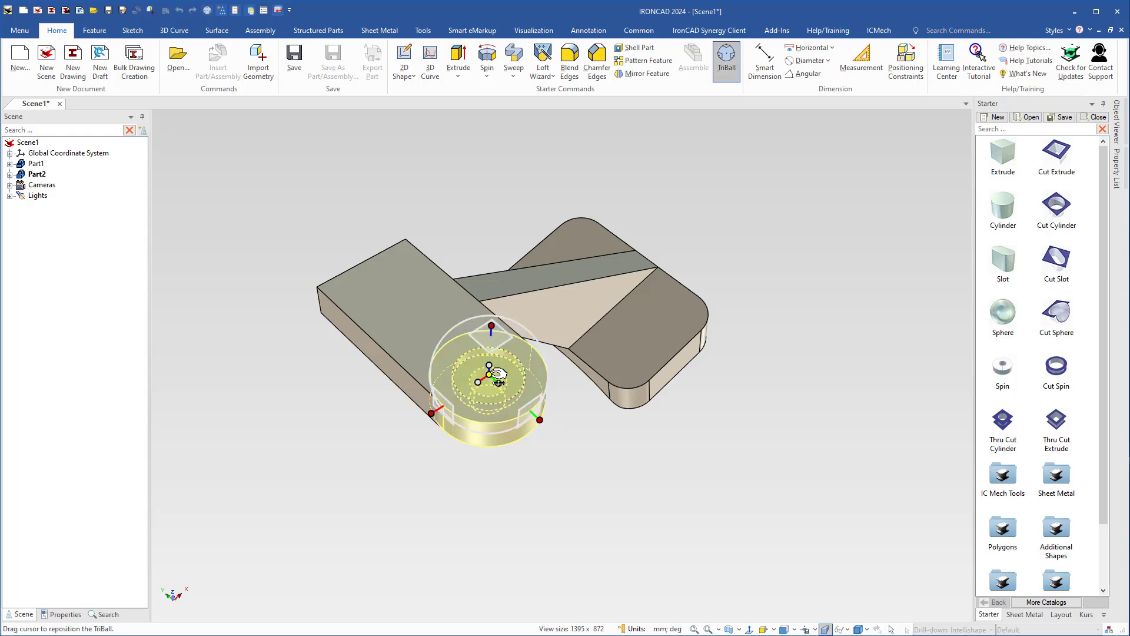
{"action": "right_click", "coordinate": [488, 375]}
{"action": "left_click", "coordinate": [522, 470]}
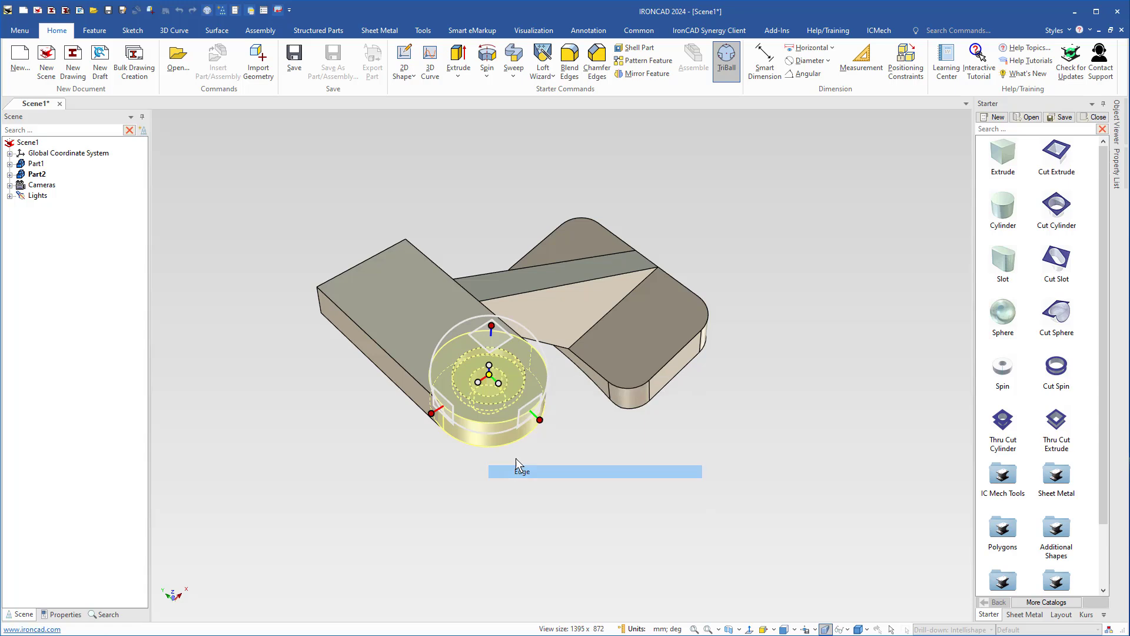
{"action": "scroll", "coordinate": [496, 310], "scroll_direction": "up", "scroll_amount": 2}
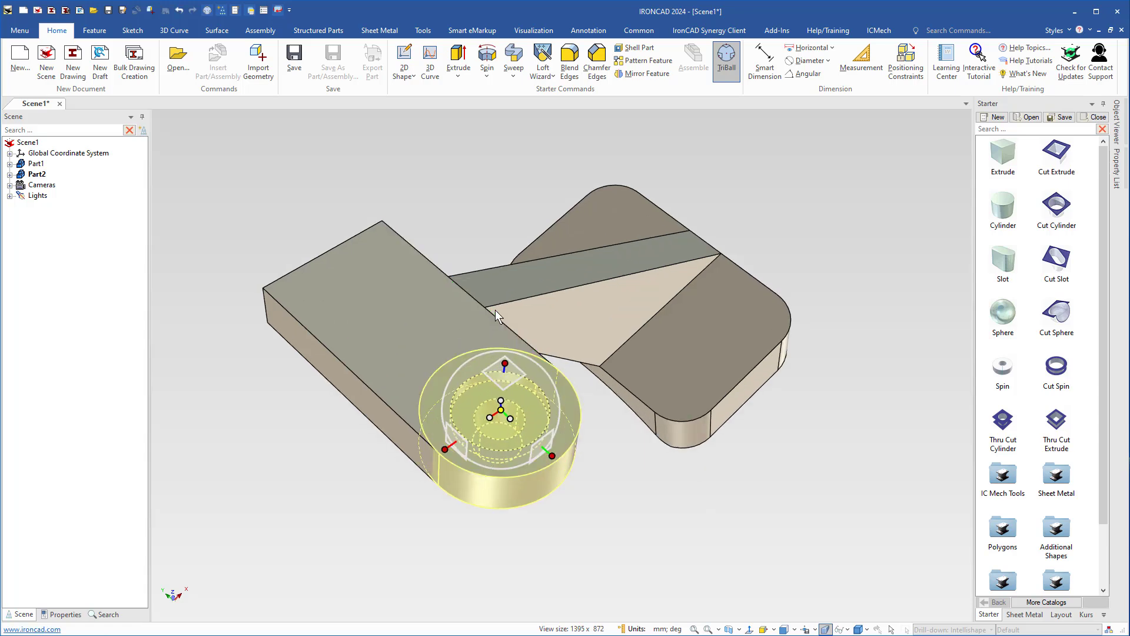
{"action": "left_click", "coordinate": [467, 291]}
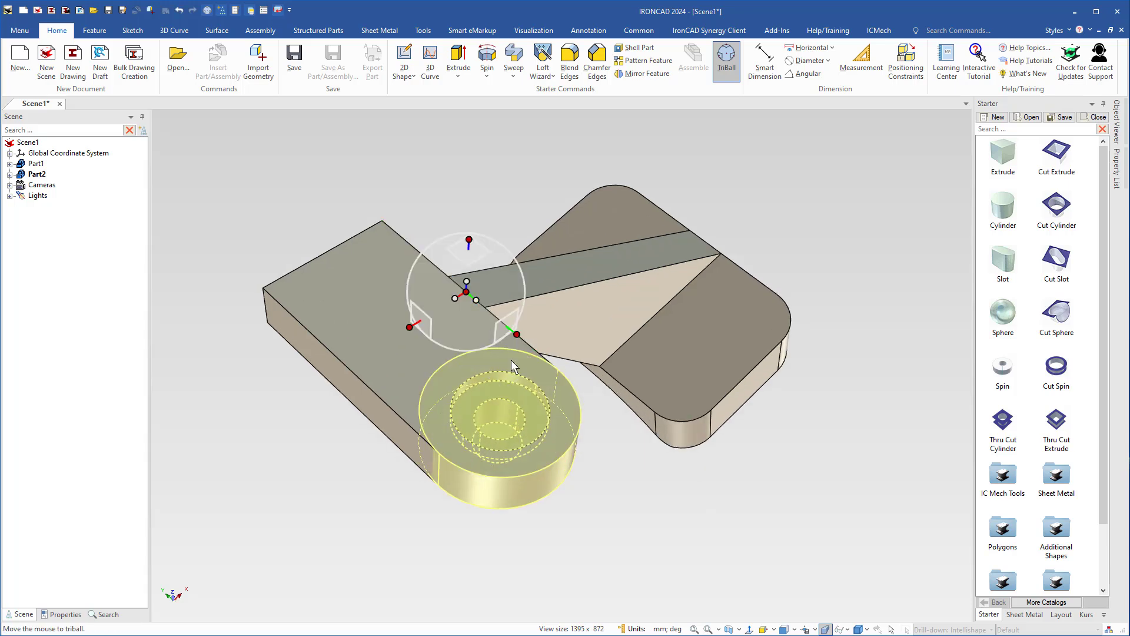
{"action": "right_click", "coordinate": [476, 300]}
{"action": "mouse_move", "coordinate": [589, 466]}
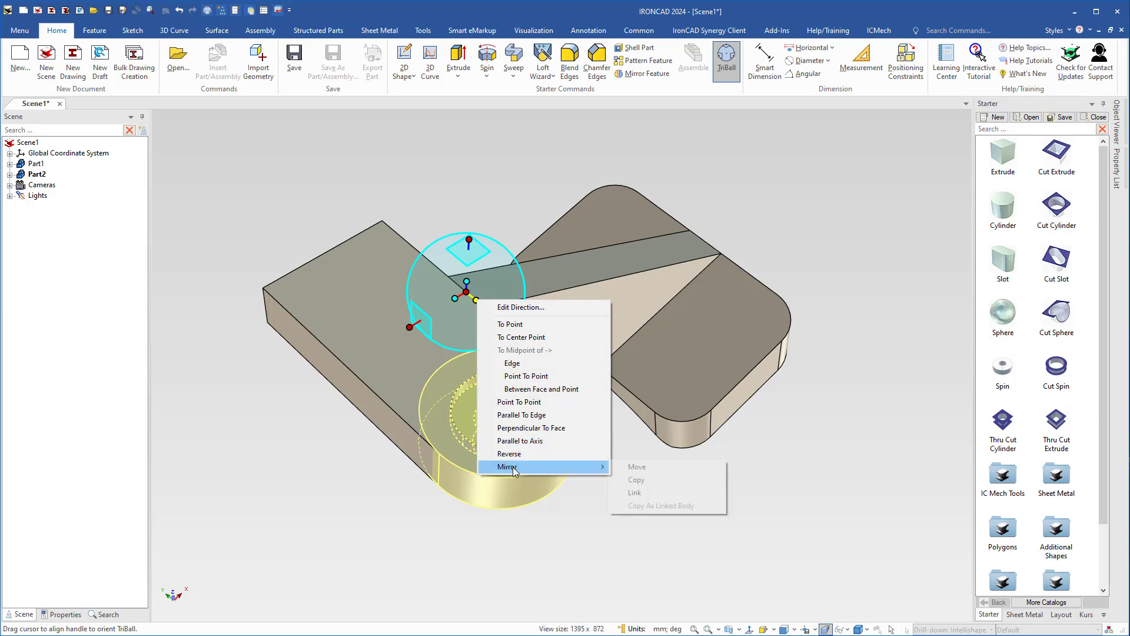
{"action": "left_click", "coordinate": [645, 496]}
{"action": "key", "text": "F10"}
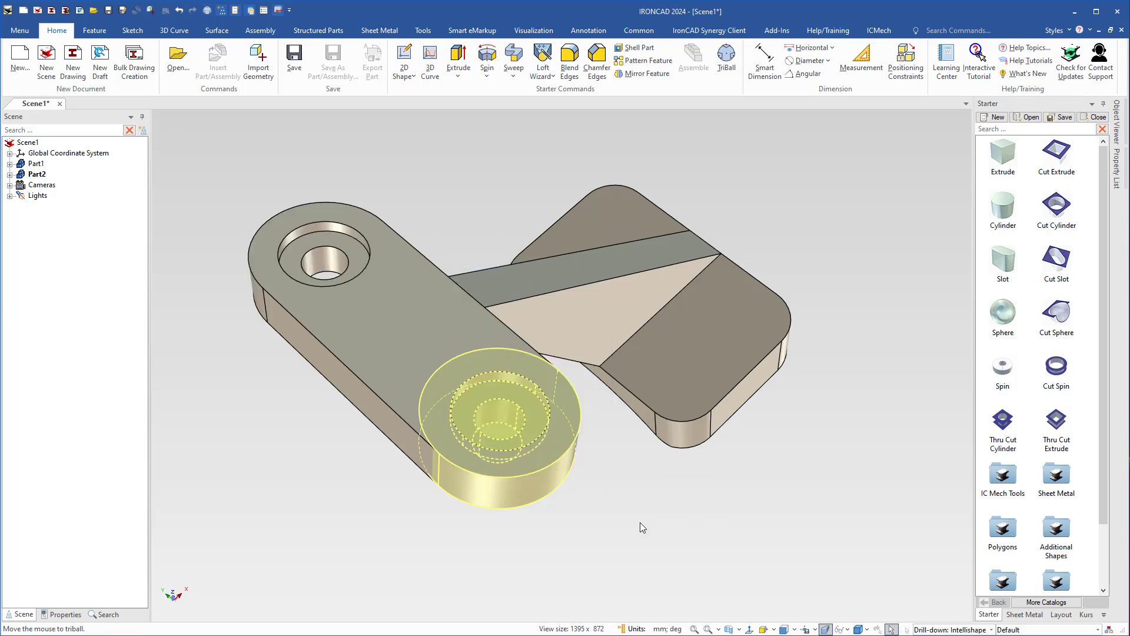
{"action": "left_click", "coordinate": [640, 522]}
- Cut an 11 mm diameter hole centred on the base plate's near rounded corner and shorten it to the plate's thickness
{"action": "middle_click_drag", "start_coordinate": [404, 440], "coordinate": [362, 385]}
{"action": "scroll", "coordinate": [586, 447], "scroll_direction": "down", "scroll_amount": 2}
{"action": "middle_click_drag", "start_coordinate": [586, 447], "coordinate": [530, 351]}
{"action": "scroll", "coordinate": [545, 415], "scroll_direction": "up", "scroll_amount": 4}
{"action": "middle_click_drag", "start_coordinate": [559, 444], "coordinate": [569, 492]}
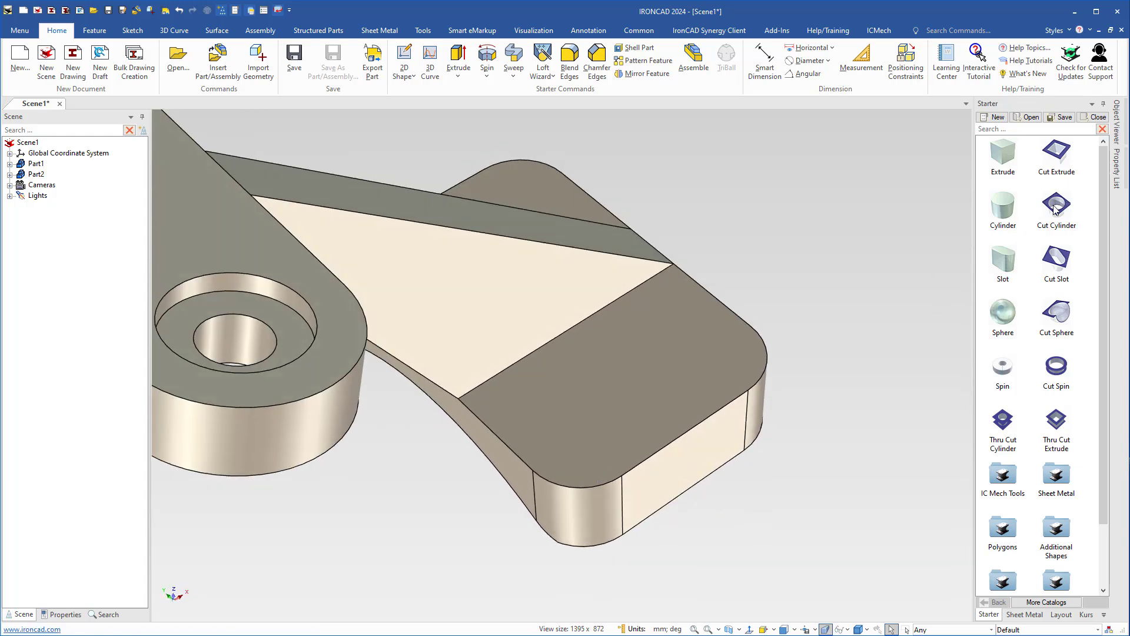
{"action": "left_click_drag", "start_coordinate": [1055, 209], "coordinate": [580, 439]}
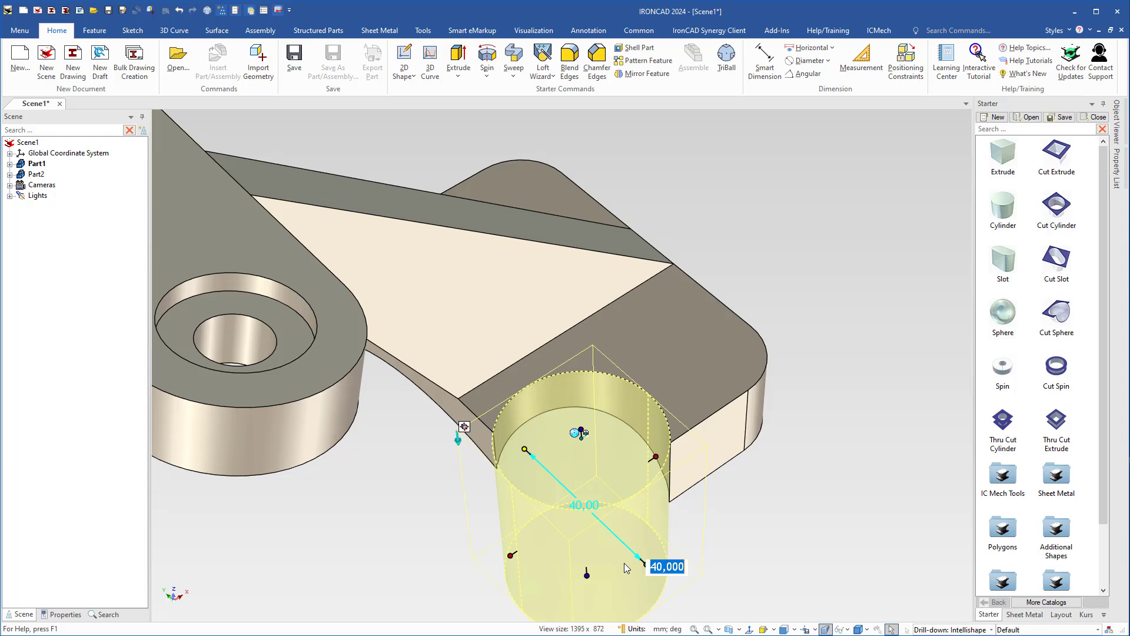
{"action": "type", "text": "11"}
{"action": "key", "text": "Return"}
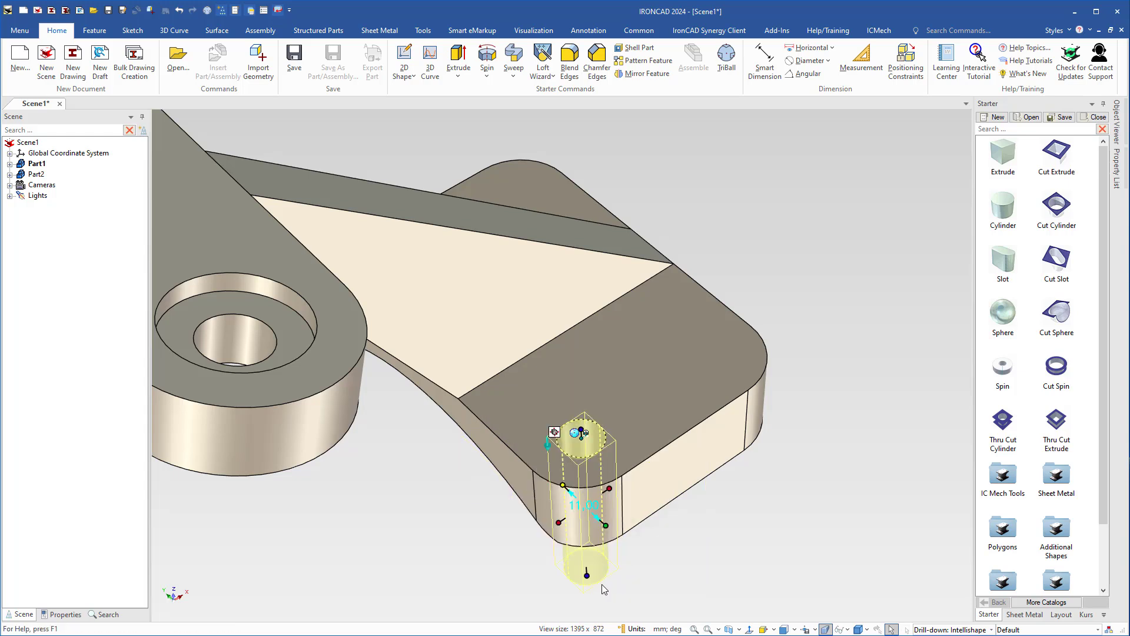
{"action": "left_click_drag", "start_coordinate": [587, 573], "coordinate": [581, 514]}
- Adjust the corner hole's distance from the base plate's side face with the TriBall
{"action": "key", "text": "F10"}
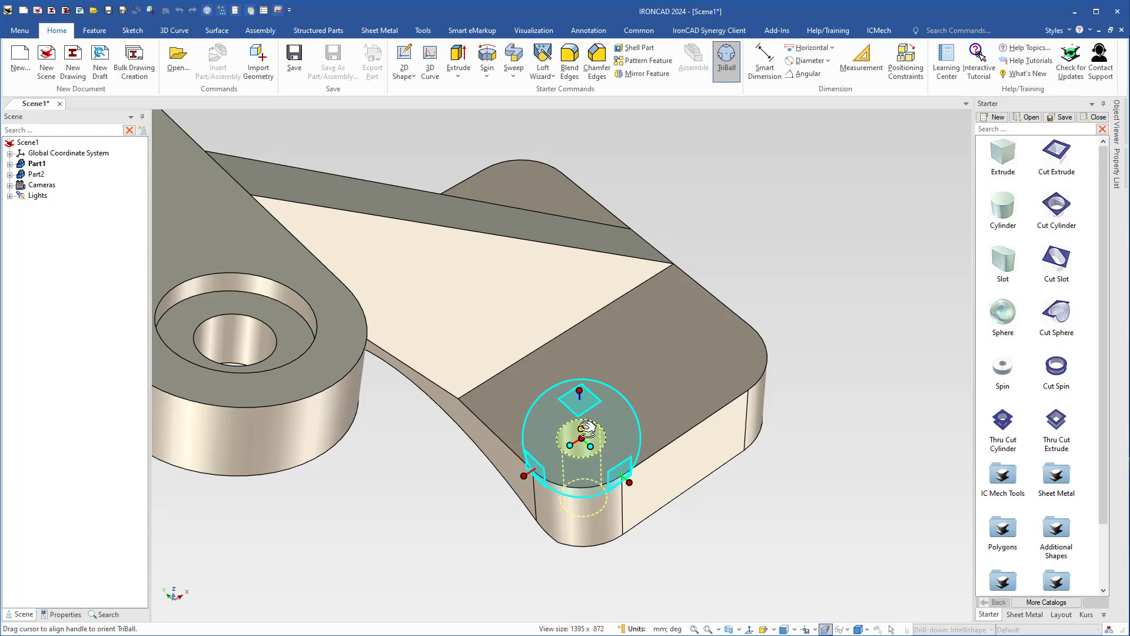
{"action": "right_click", "coordinate": [529, 474]}
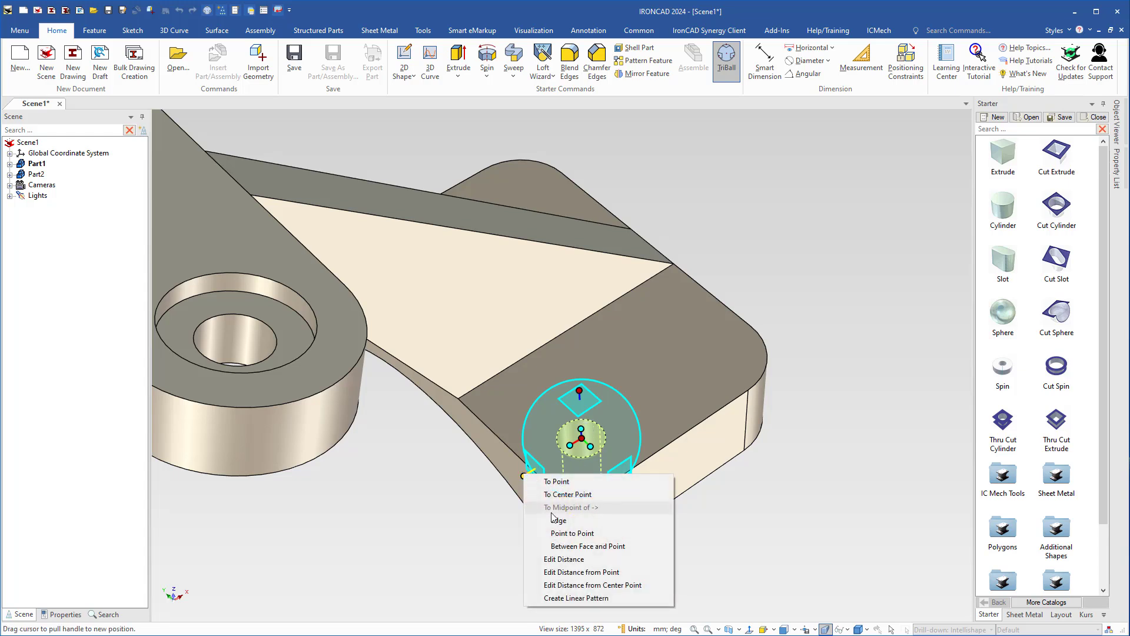
{"action": "left_click", "coordinate": [574, 572]}
{"action": "left_click", "coordinate": [504, 470]}
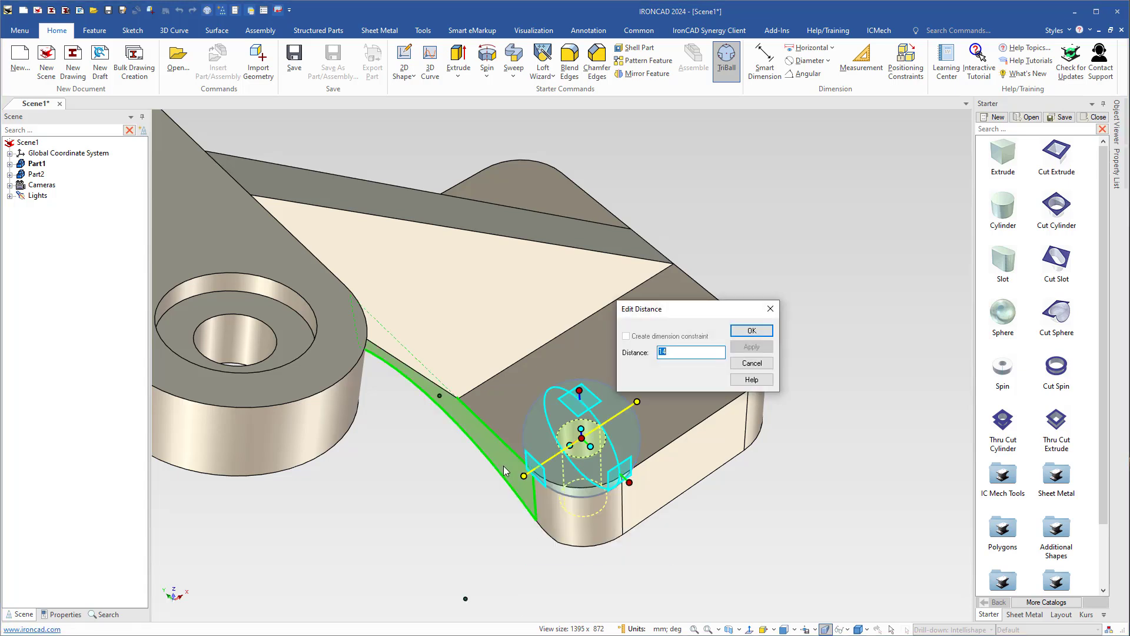
{"action": "key", "text": "Return"}
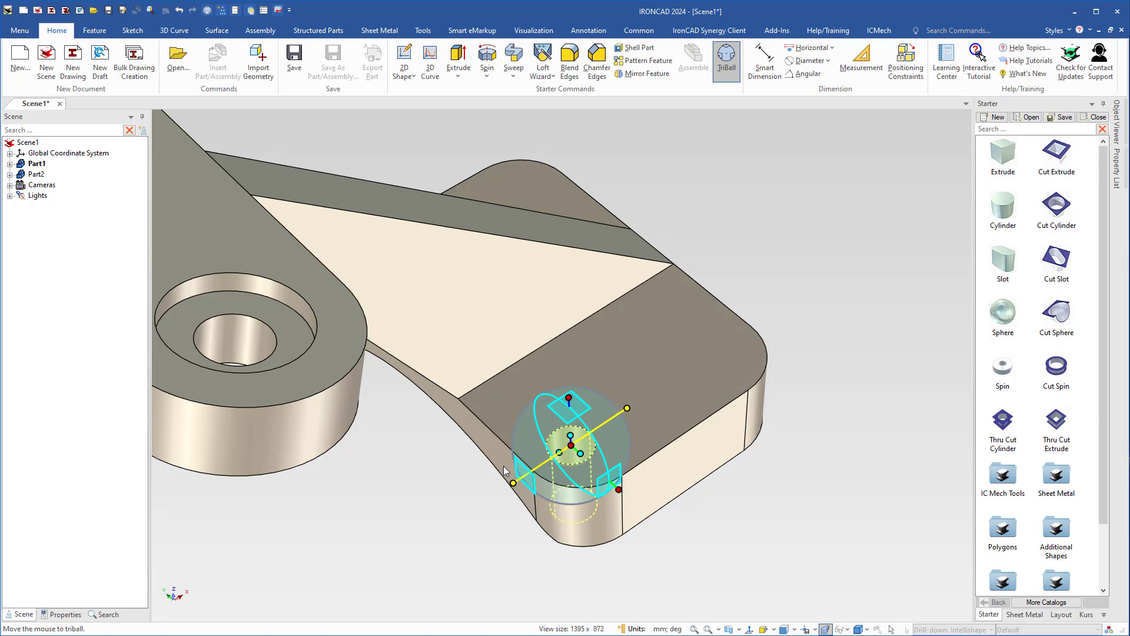
{"action": "left_click", "coordinate": [672, 542]}
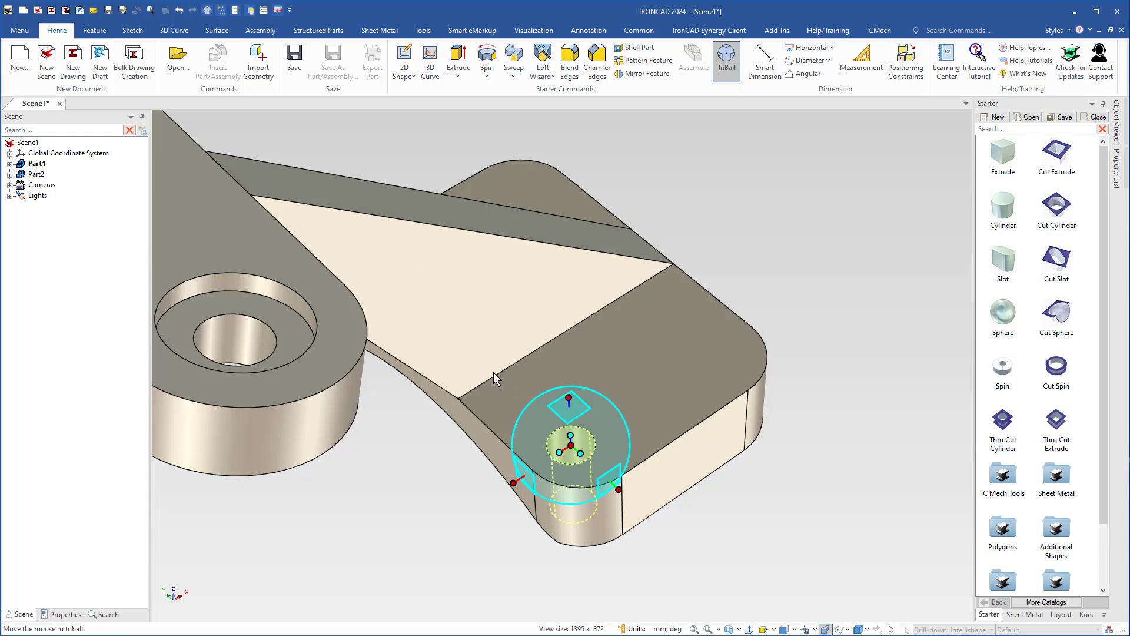
- Set the corner hole's distance from the midpoint of the rib's lower end edge to 58/2 mm
{"action": "right_click", "coordinate": [621, 488]}
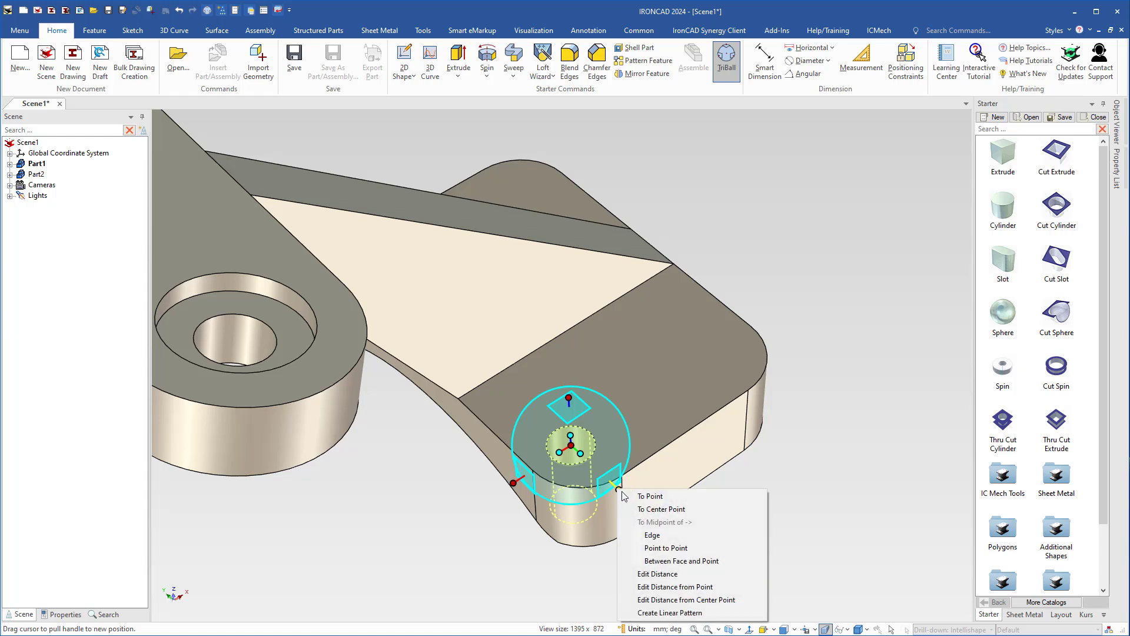
{"action": "left_click", "coordinate": [657, 587]}
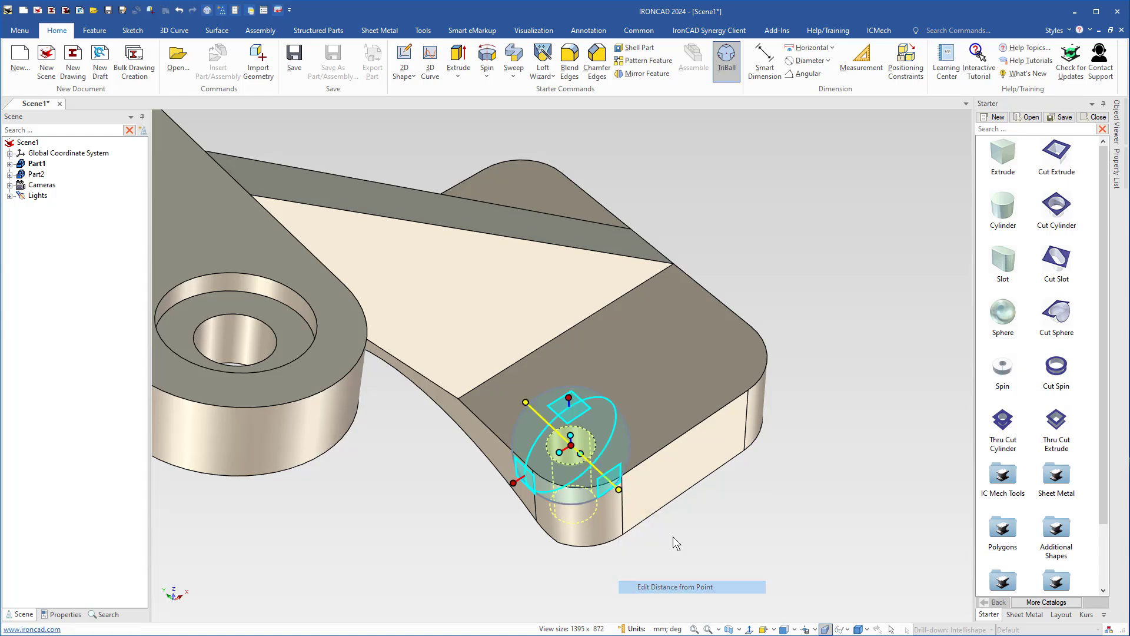
{"action": "left_click", "coordinate": [652, 248]}
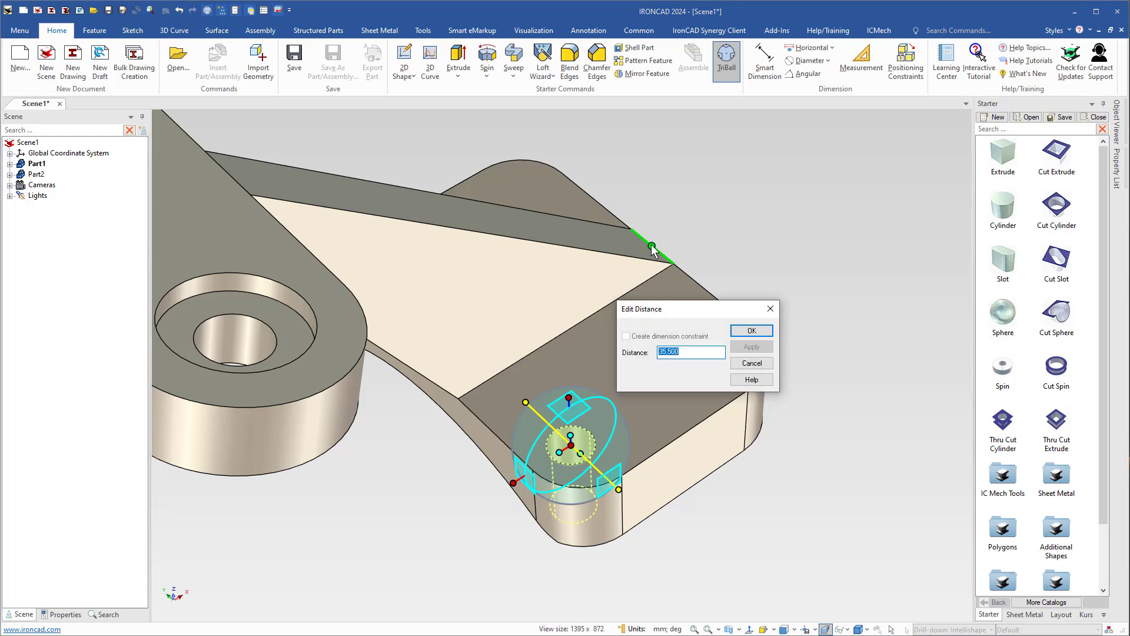
{"action": "type", "text": "58/2"}
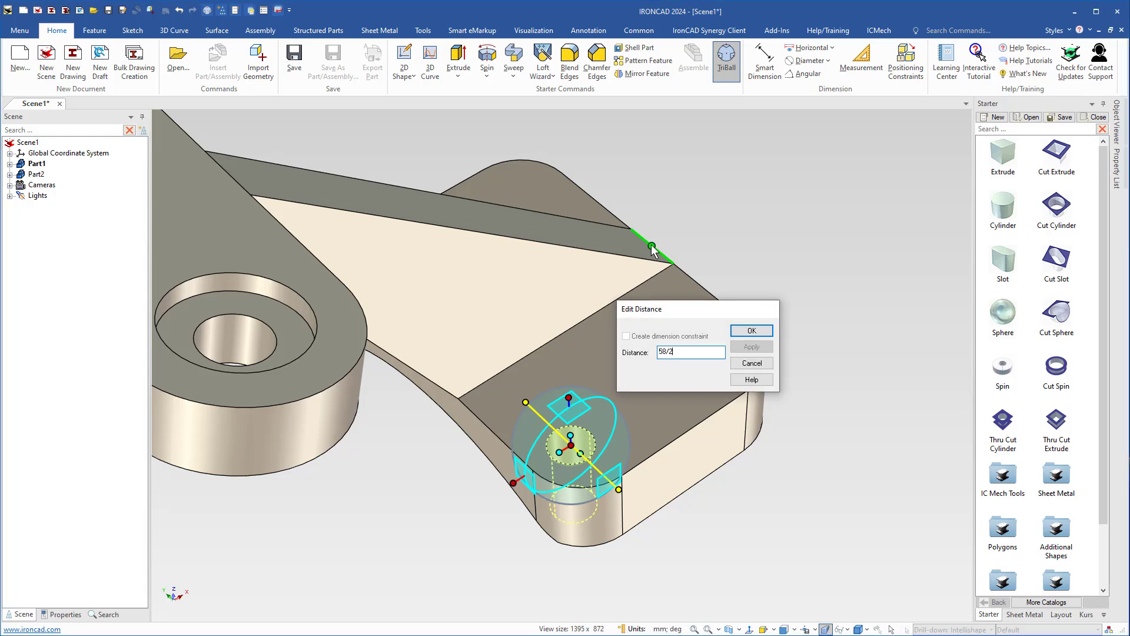
{"action": "key", "text": "Return"}
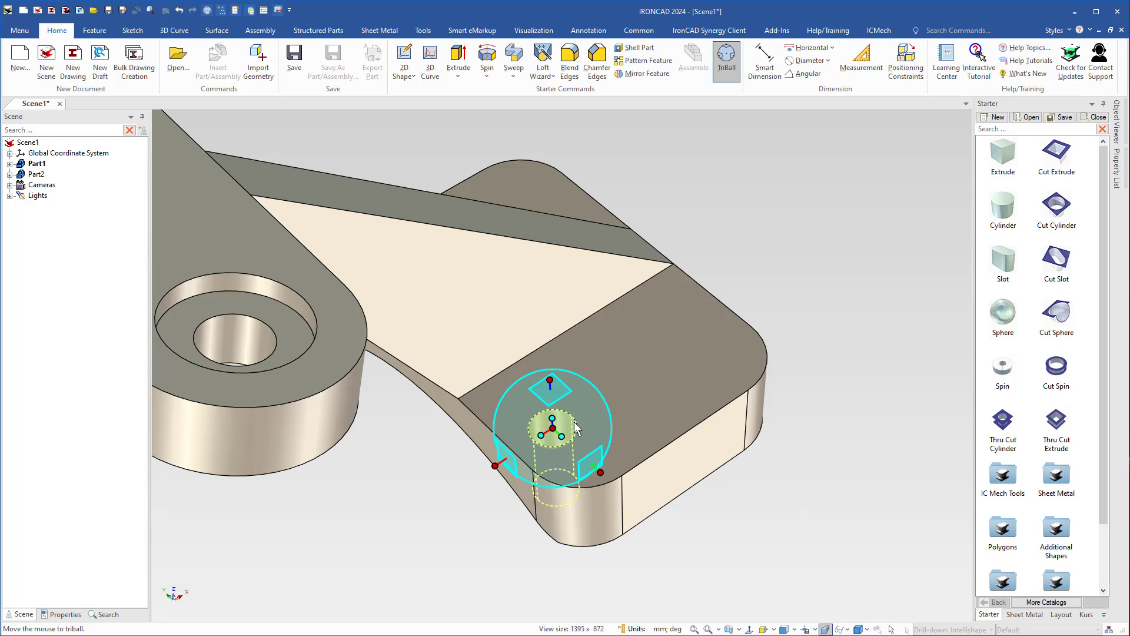
- Mirror a copy of the 11 mm hole to the adjacent corner, about the midpoint of the base plate's end edge
{"action": "right_click", "coordinate": [559, 432]}
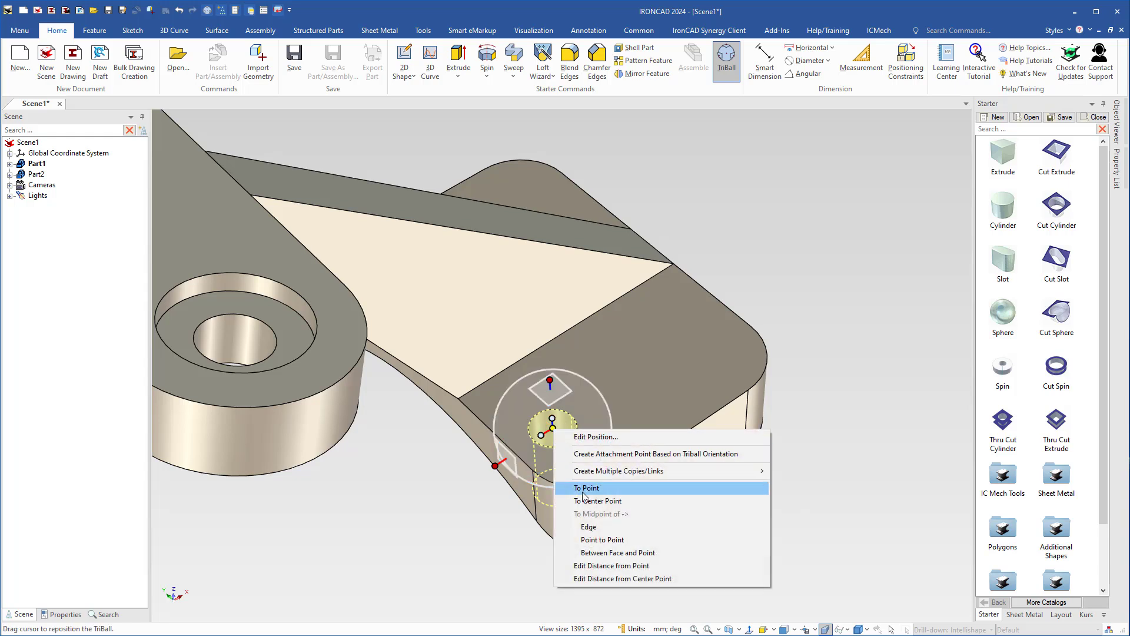
{"action": "left_click", "coordinate": [595, 526]}
{"action": "left_click", "coordinate": [686, 429]}
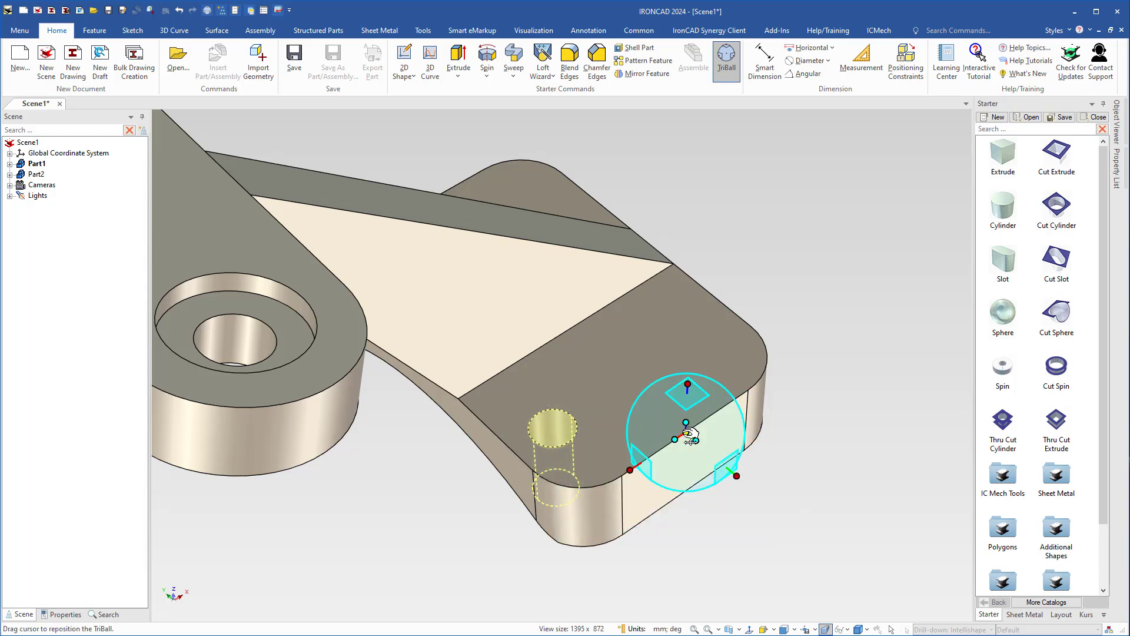
{"action": "right_click", "coordinate": [674, 439]}
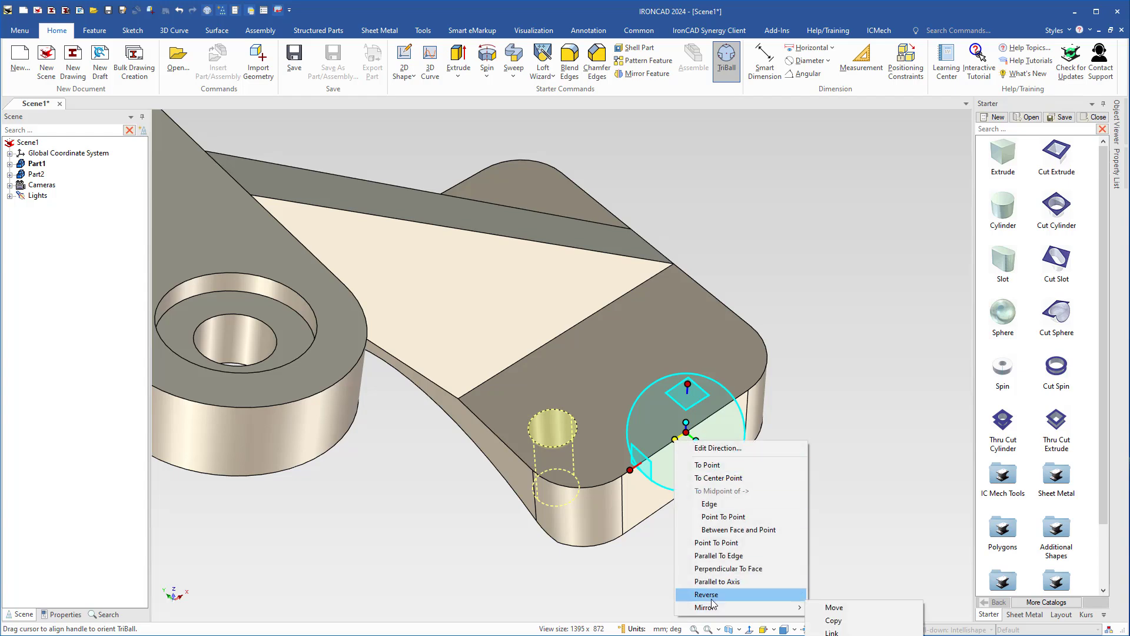
{"action": "left_click", "coordinate": [889, 528]}
{"action": "middle_click_drag", "start_coordinate": [701, 520], "coordinate": [665, 408], "text": "shift"}
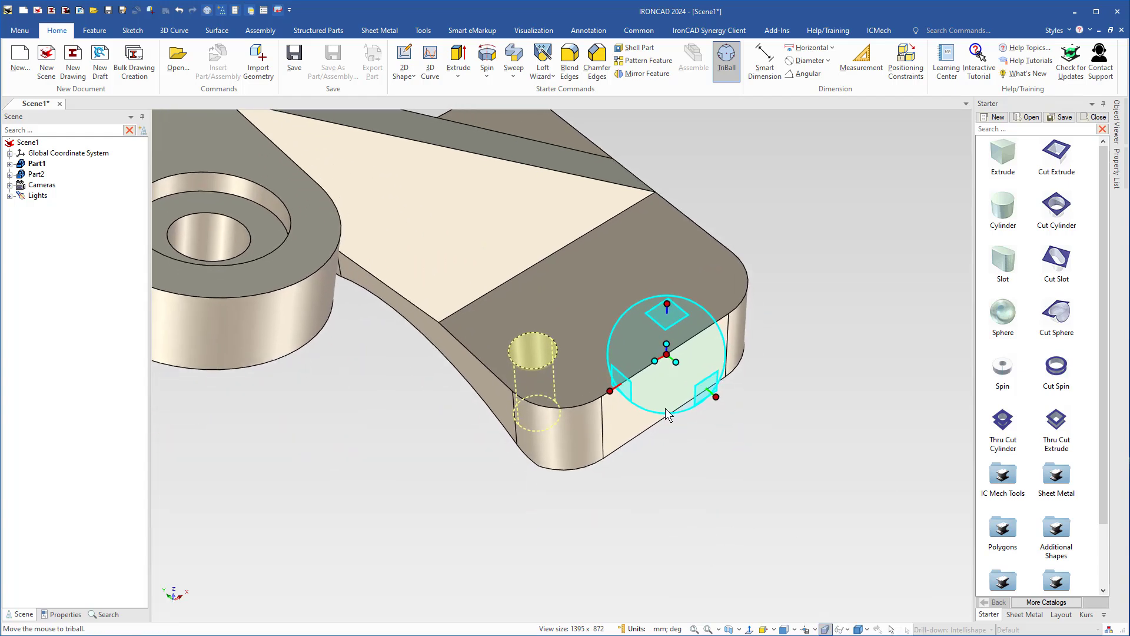
{"action": "right_click", "coordinate": [654, 361]}
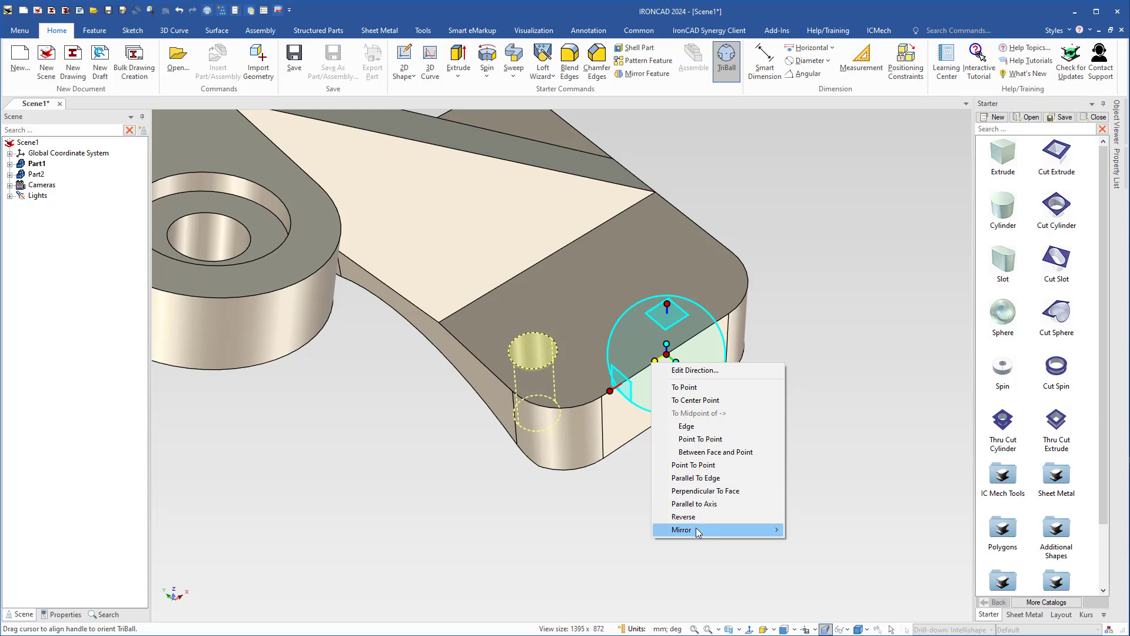
{"action": "mouse_move", "coordinate": [730, 529]}
{"action": "left_click", "coordinate": [818, 544]}
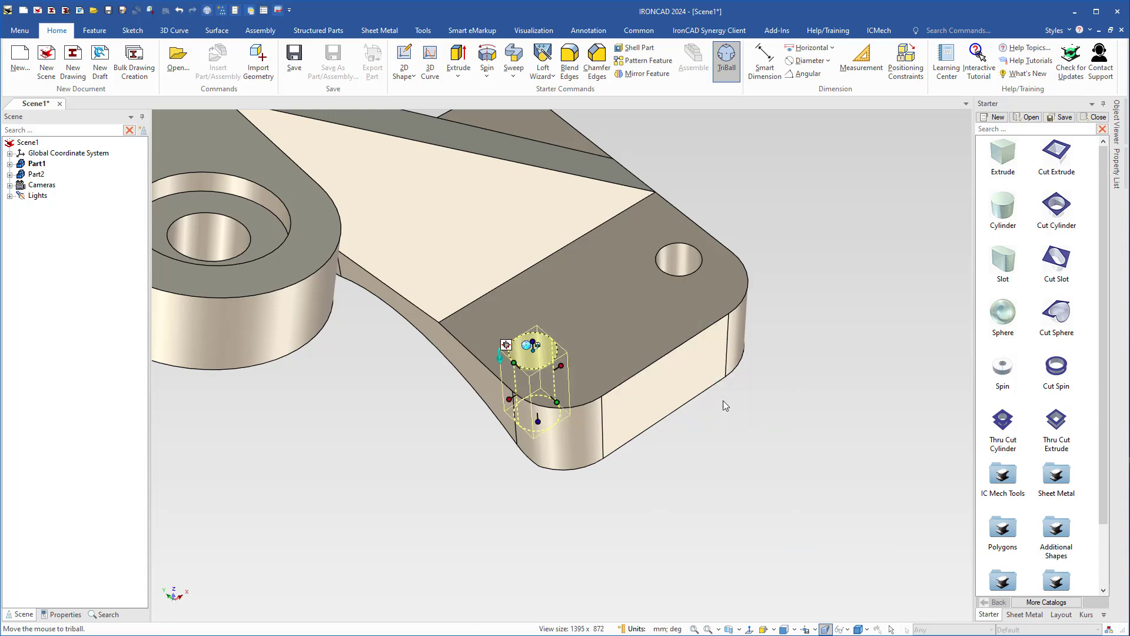
- Mirror copies of both base holes to the other side of the rib, about the midpoint of the rib's lower end edge
{"action": "left_click", "coordinate": [675, 270], "text": "shift"}
{"action": "key", "text": "F10"}
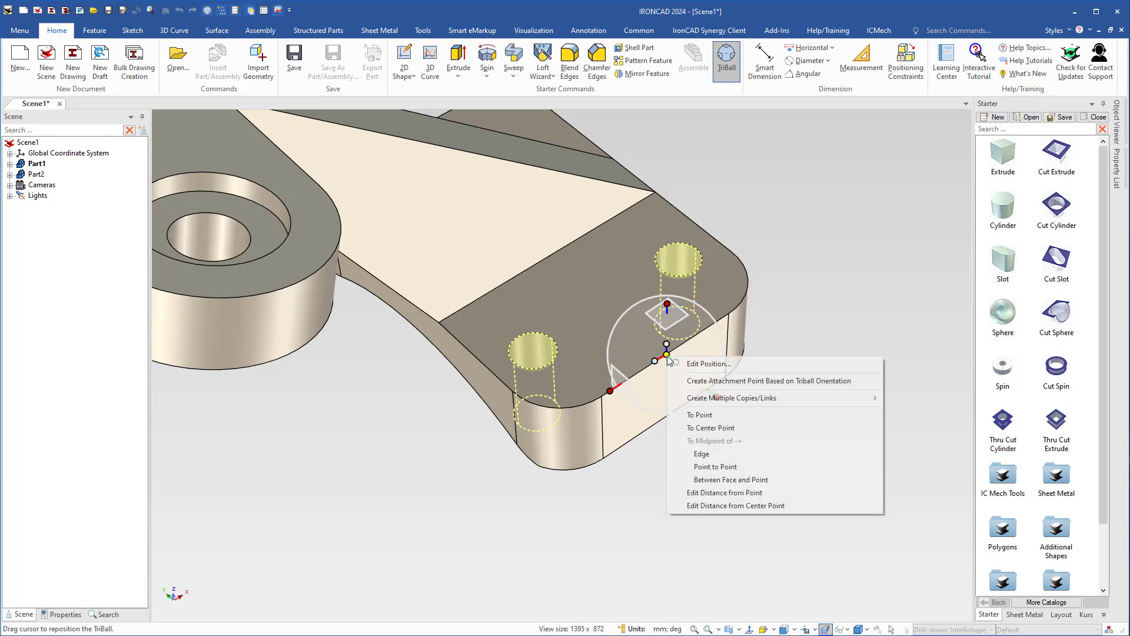
{"action": "right_click", "coordinate": [666, 355]}
{"action": "left_click", "coordinate": [701, 455]}
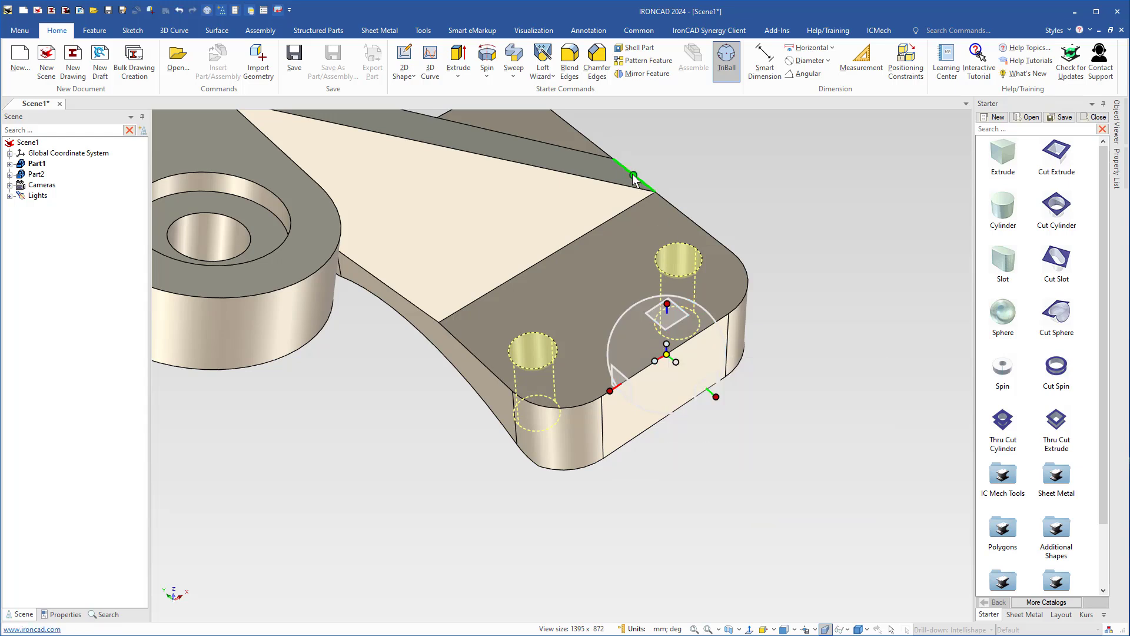
{"action": "left_click", "coordinate": [633, 176]}
{"action": "middle_click_drag", "start_coordinate": [611, 212], "coordinate": [680, 366], "text": "shift"}
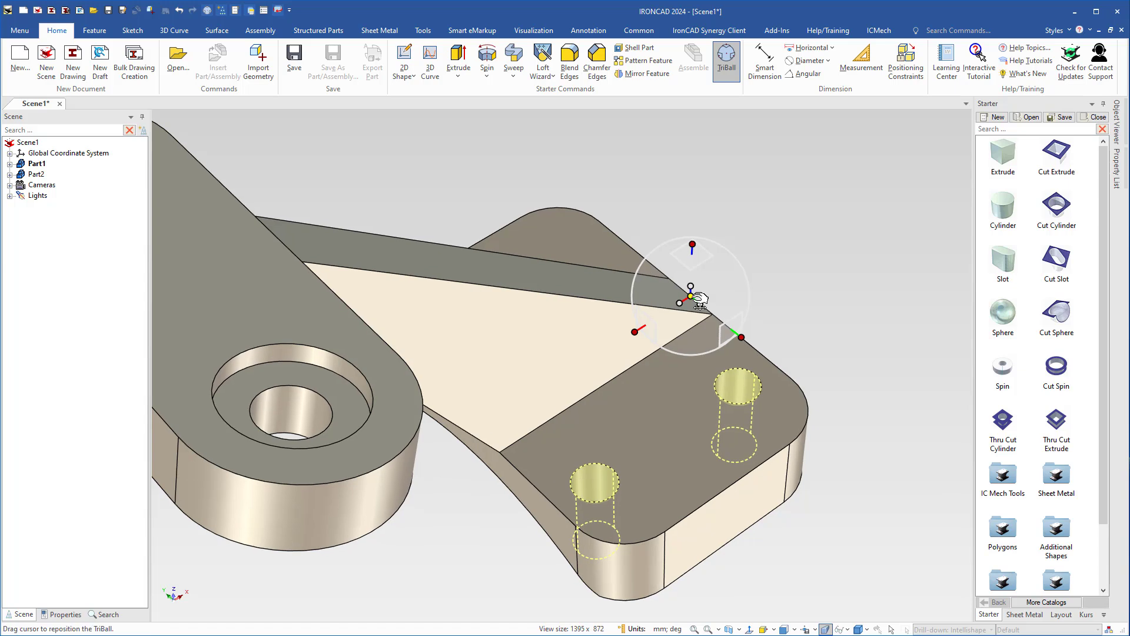
{"action": "key", "text": "space"}
{"action": "right_click", "coordinate": [700, 303]}
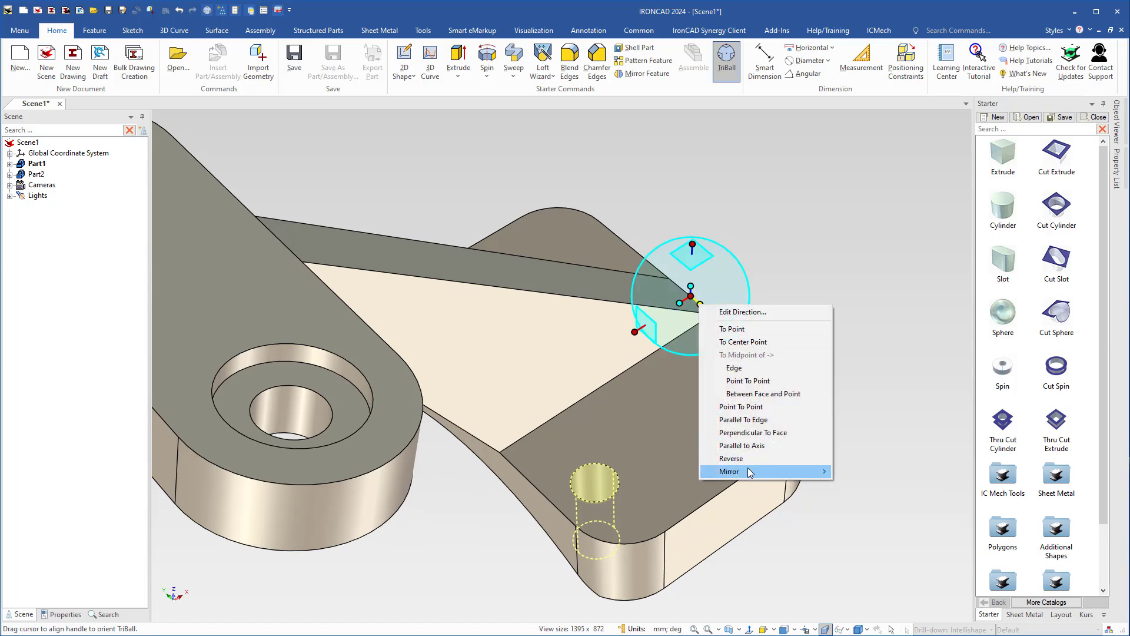
{"action": "mouse_move", "coordinate": [748, 470]}
{"action": "left_click", "coordinate": [857, 490]}
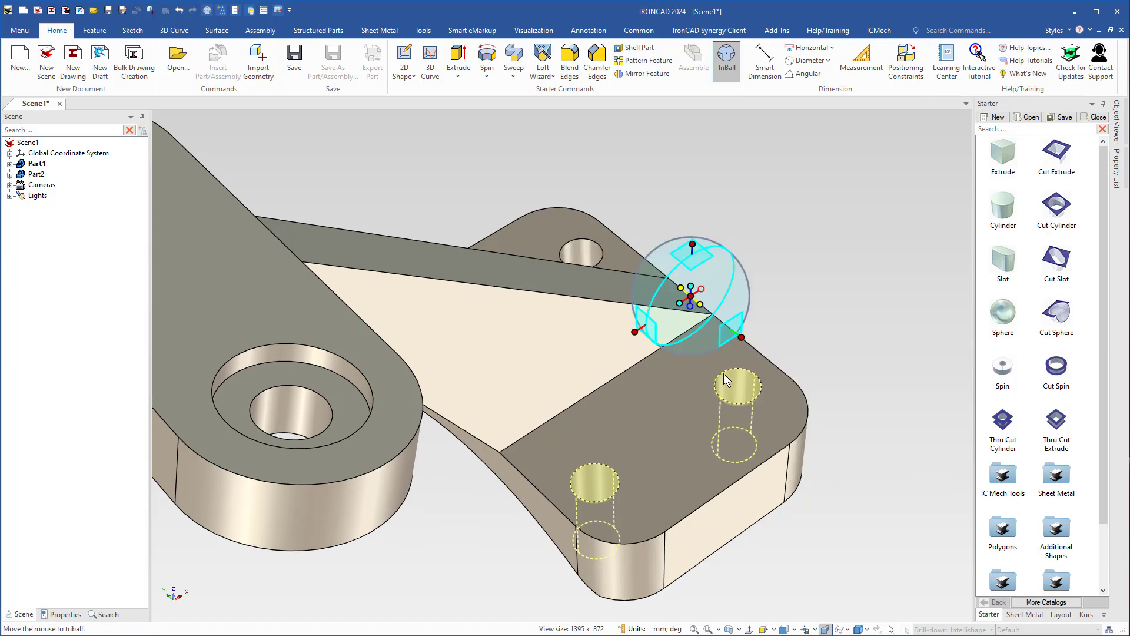
{"action": "key", "text": "space"}
{"action": "middle_click_drag", "start_coordinate": [729, 321], "coordinate": [628, 500]}
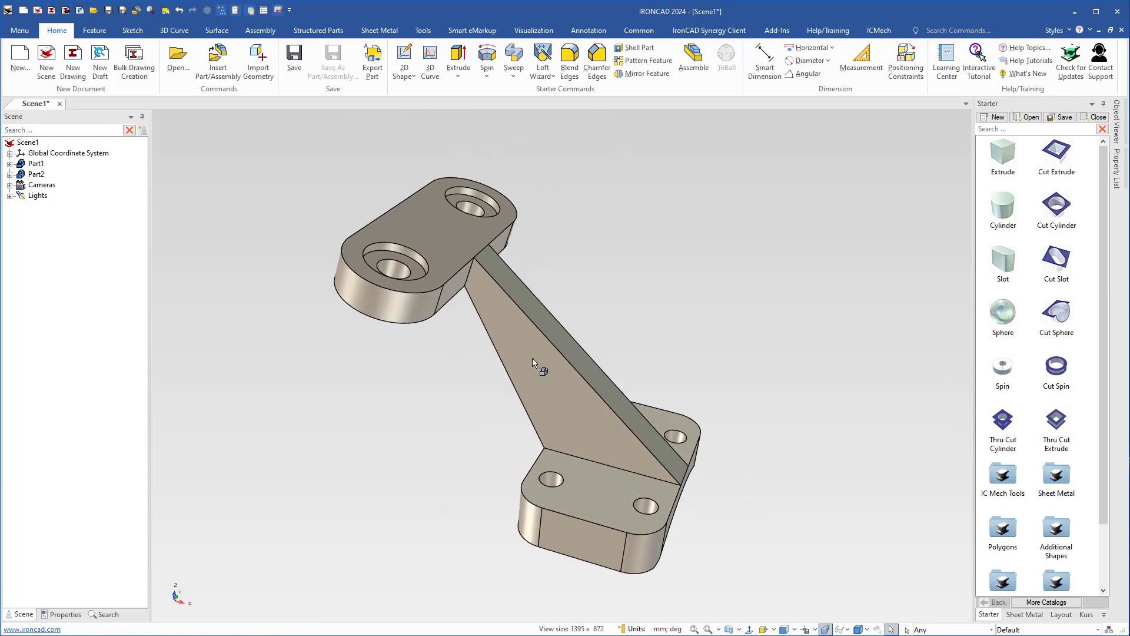
{"action": "mouse_move", "coordinate": [532, 358]}
{"action": "middle_mouse_down"}
{"action": "mouse_move", "coordinate": [534, 392]}
{"action": "mouse_move", "coordinate": [525, 363]}
{"action": "middle_mouse_up"}
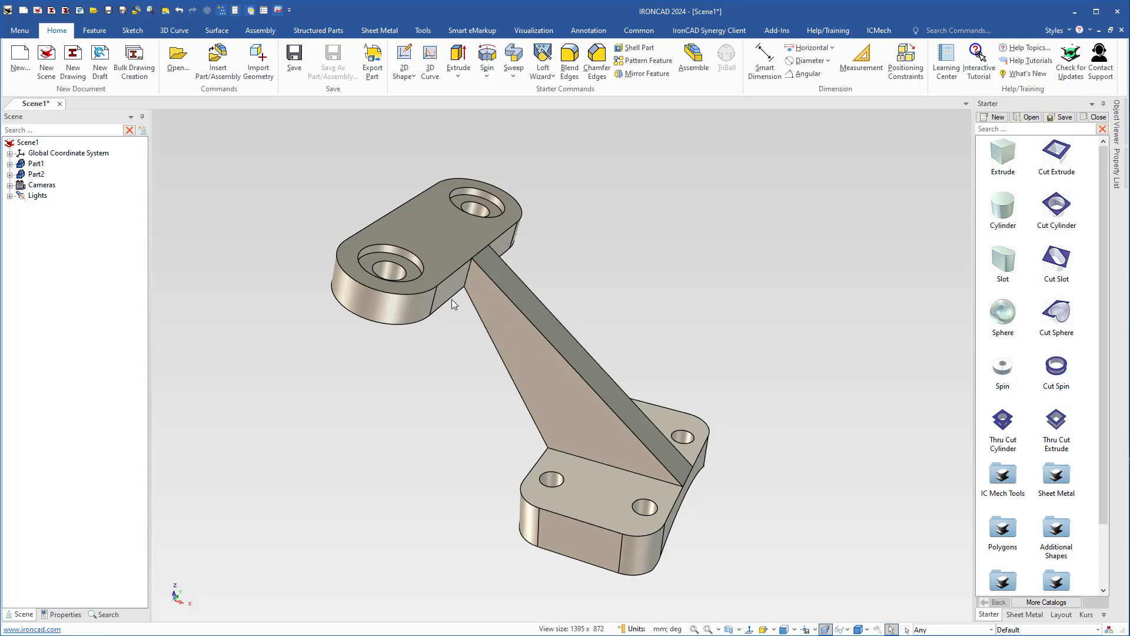
- Merge the tilted upper plate part with the rib and base plate part using a Boolean union
{"action": "left_click", "coordinate": [440, 245]}
{"action": "left_click", "coordinate": [520, 343], "text": "shift"}
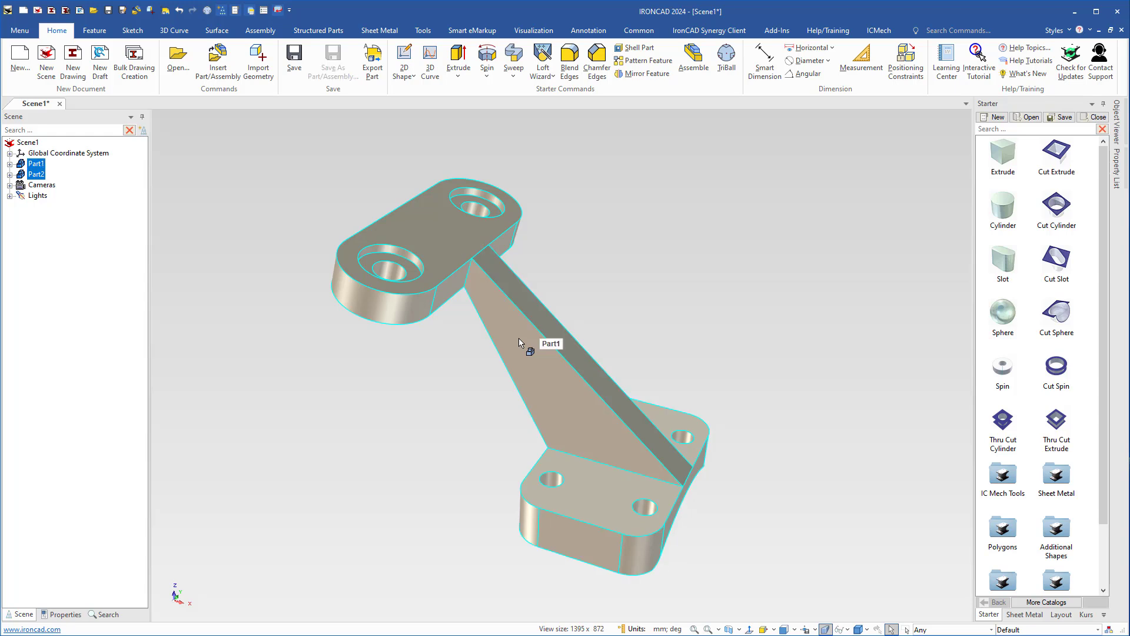
{"action": "left_click", "coordinate": [94, 31]}
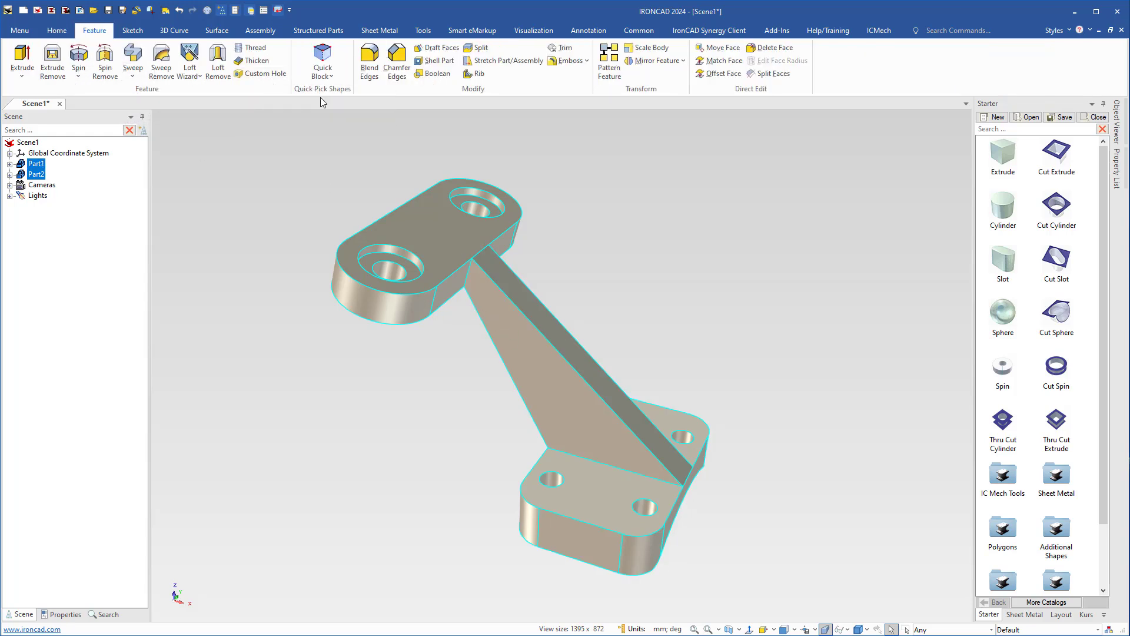
{"action": "left_click", "coordinate": [437, 74]}
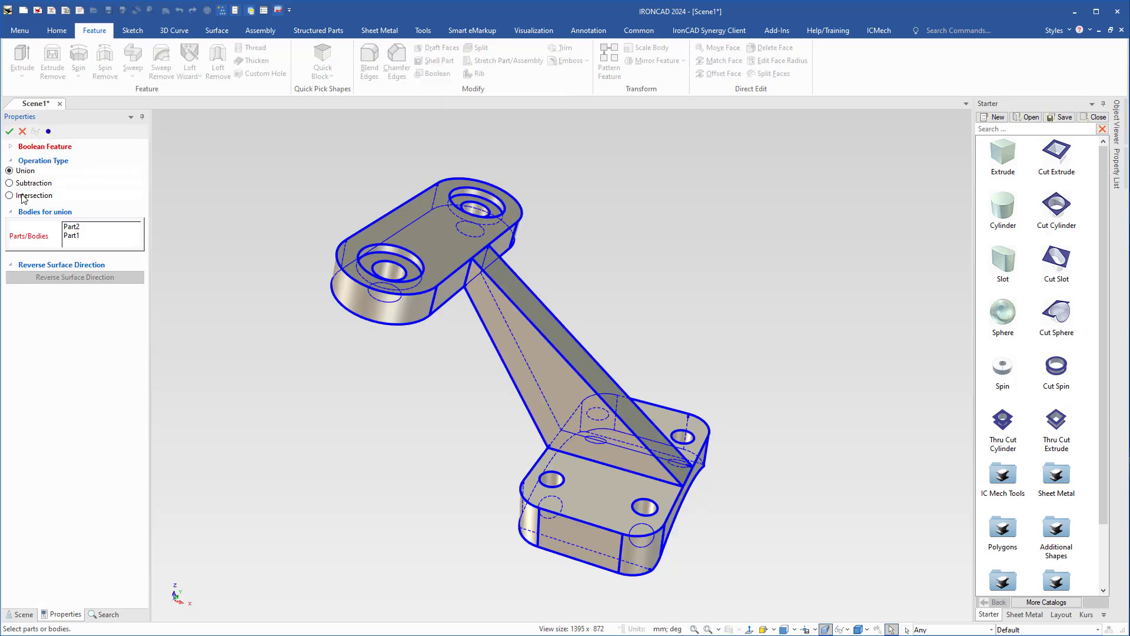
{"action": "left_click", "coordinate": [10, 131]}
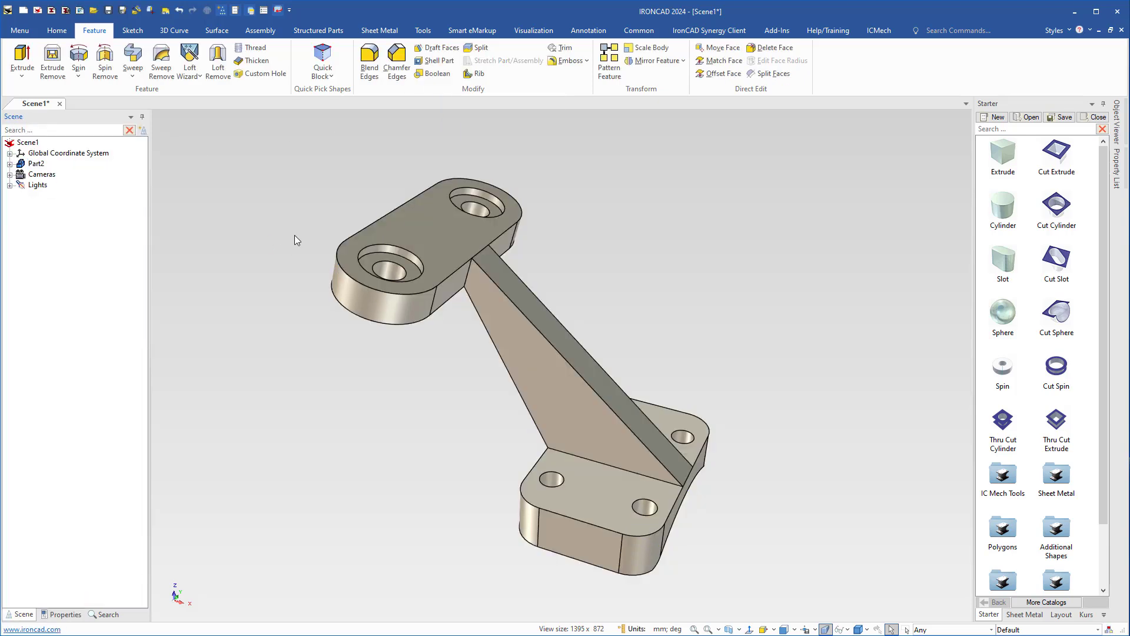
- Examine the merged part's feature list in the scene tree and look over the model from another angle
{"action": "left_click", "coordinate": [570, 393]}
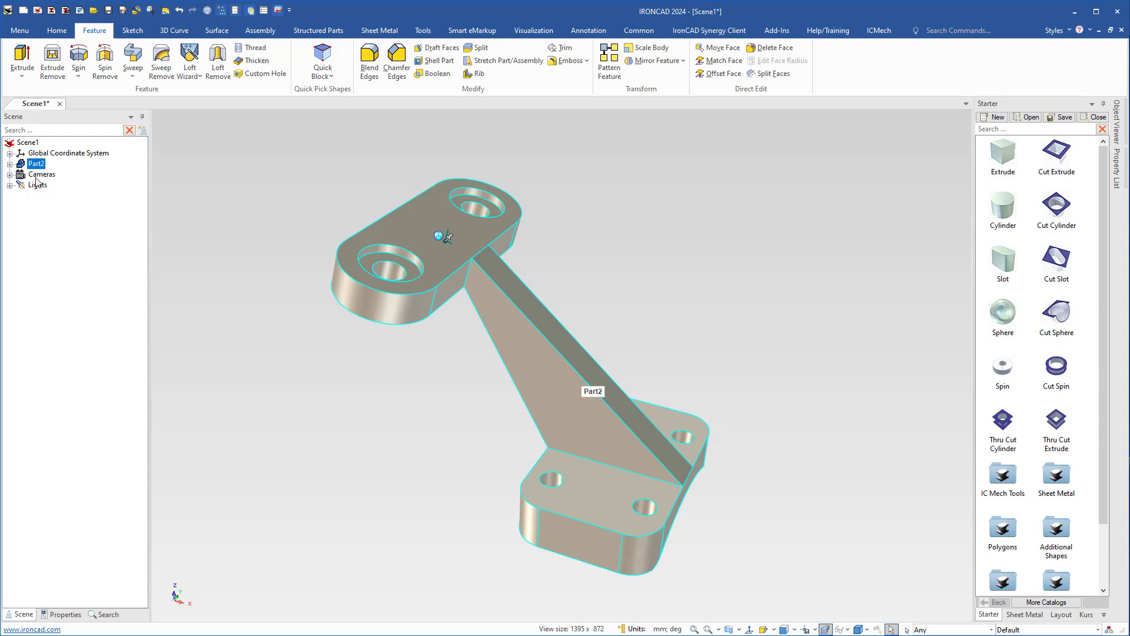
{"action": "left_click", "coordinate": [9, 164]}
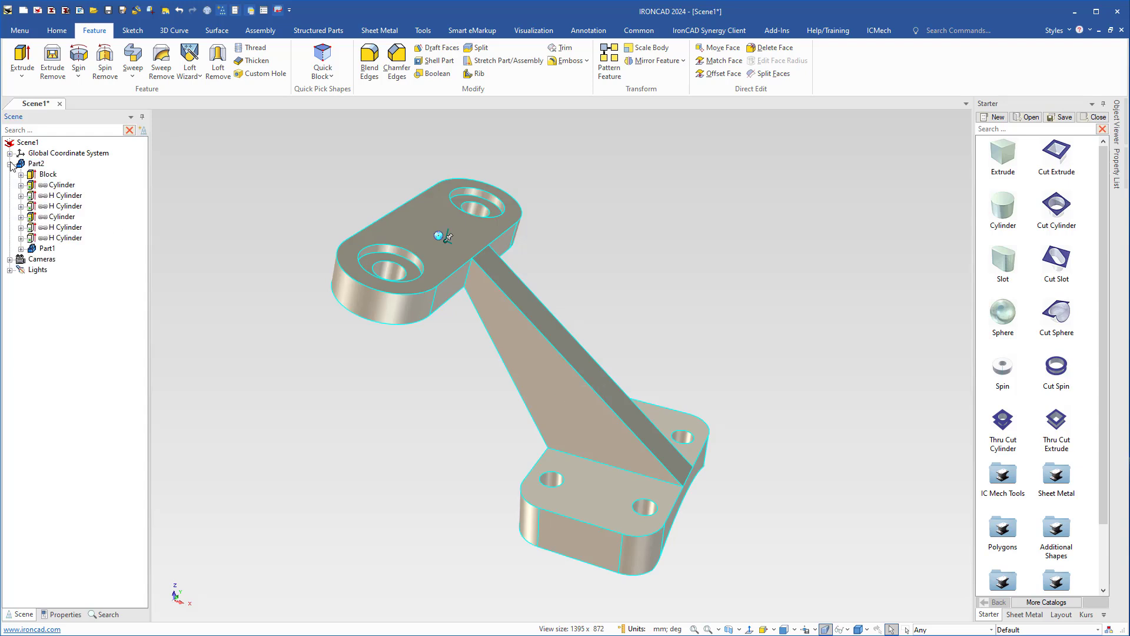
{"action": "left_click", "coordinate": [10, 164]}
{"action": "middle_click_drag", "start_coordinate": [562, 402], "coordinate": [552, 428]}
{"action": "left_click", "coordinate": [468, 415]}
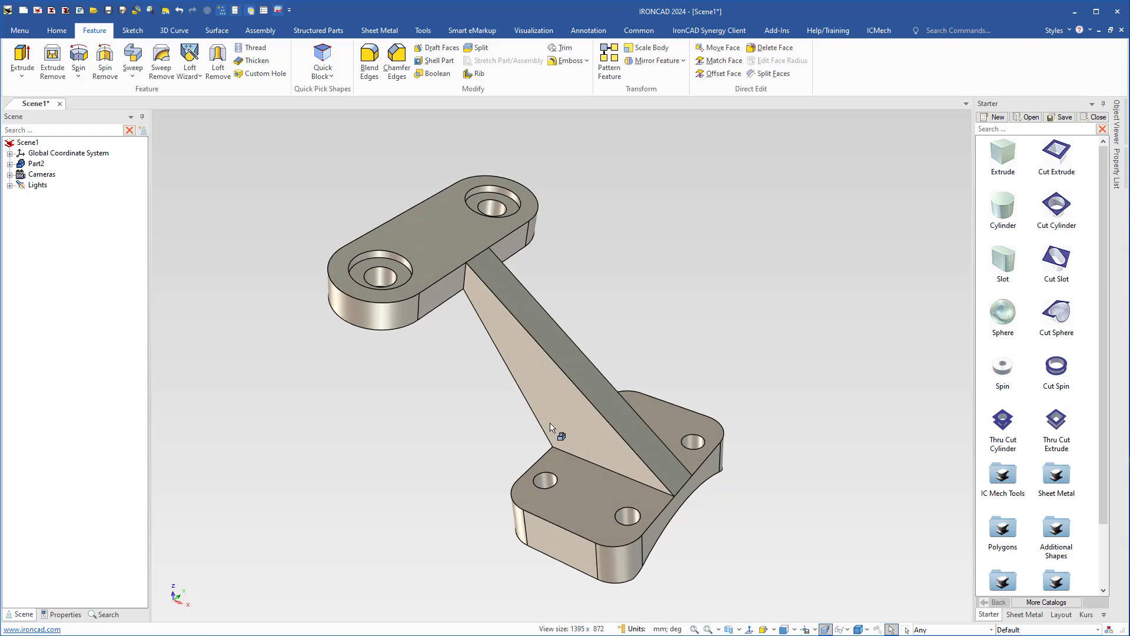